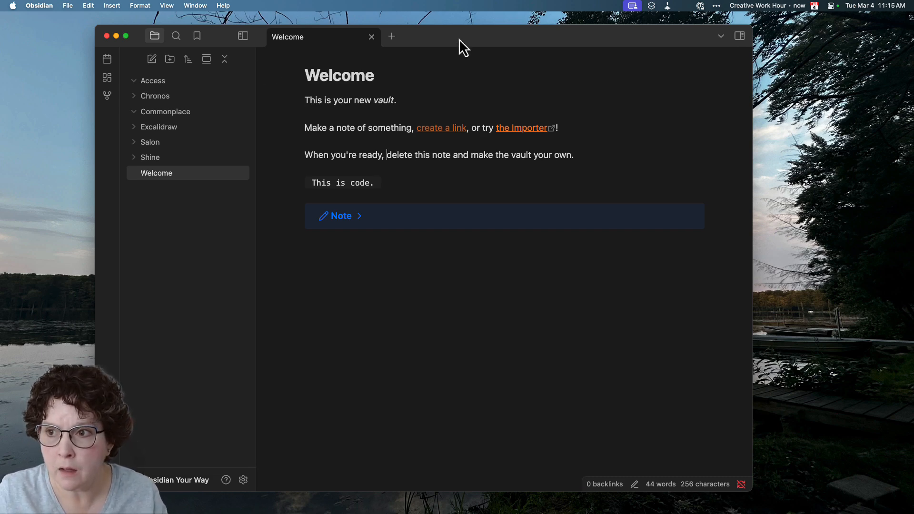
Step: Collapse the Access and Commonplace folders and expand the Chronos and Excalidraw folders in the vault's file list
{"action": "left_click_drag", "start_coordinate": [459, 38], "coordinate": [446, 39]}
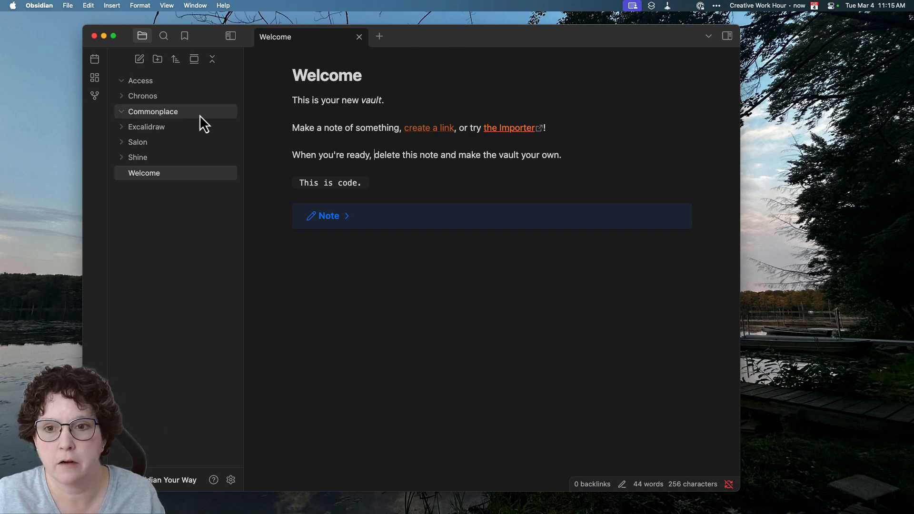
{"action": "left_click", "coordinate": [136, 84]}
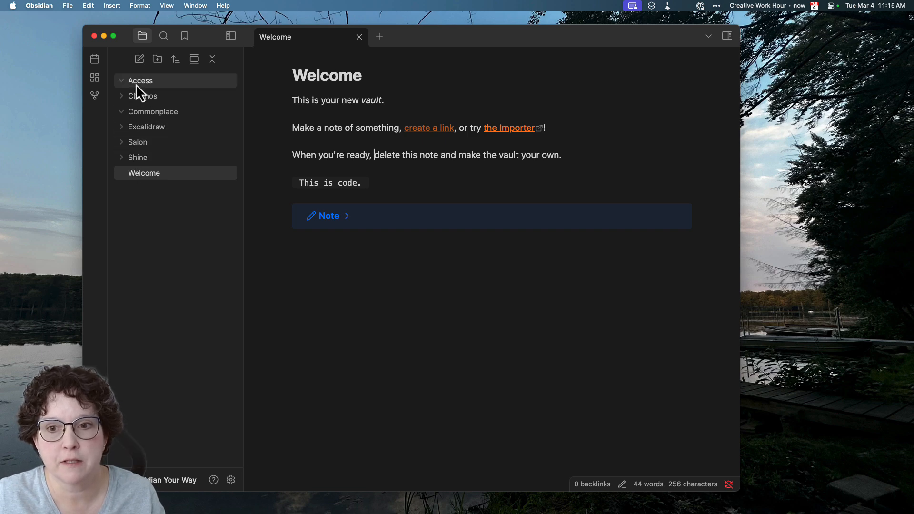
{"action": "left_click", "coordinate": [130, 98]}
{"action": "left_click", "coordinate": [130, 112]}
{"action": "left_click", "coordinate": [133, 129]}
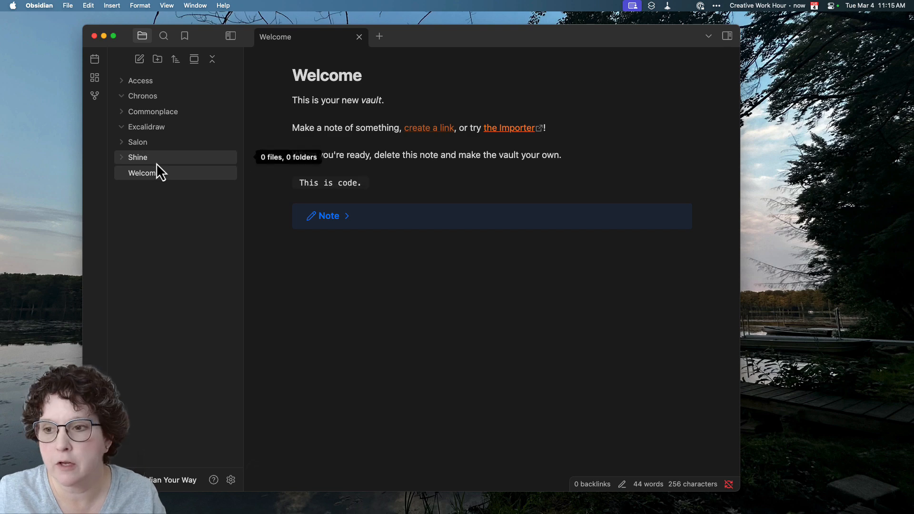
Step: Reveal the raw markup of the inline code in the Welcome note, and open and refold its Note callout
{"action": "left_click", "coordinate": [309, 81]}
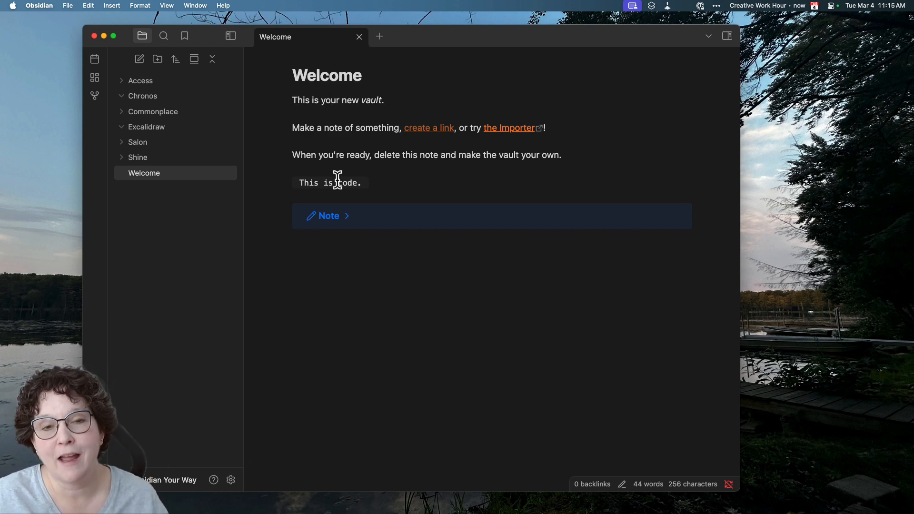
{"action": "left_click", "coordinate": [299, 182]}
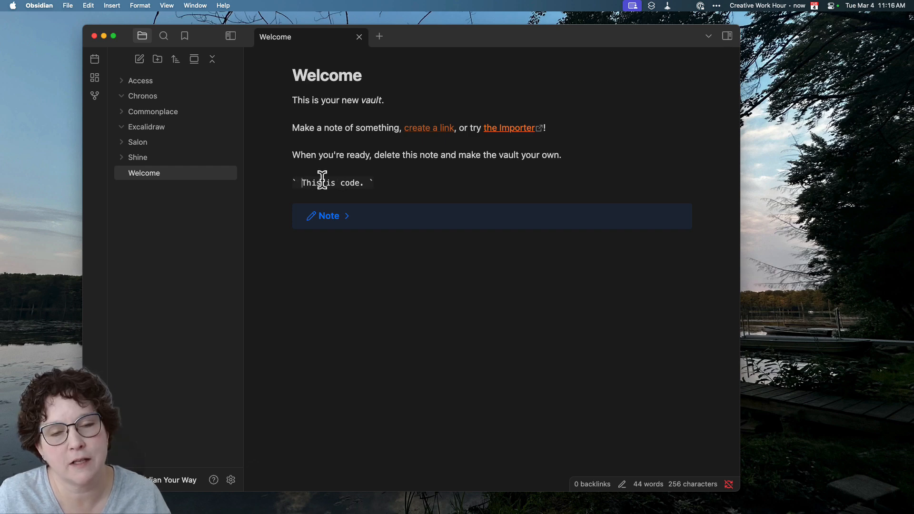
{"action": "left_click", "coordinate": [328, 228]}
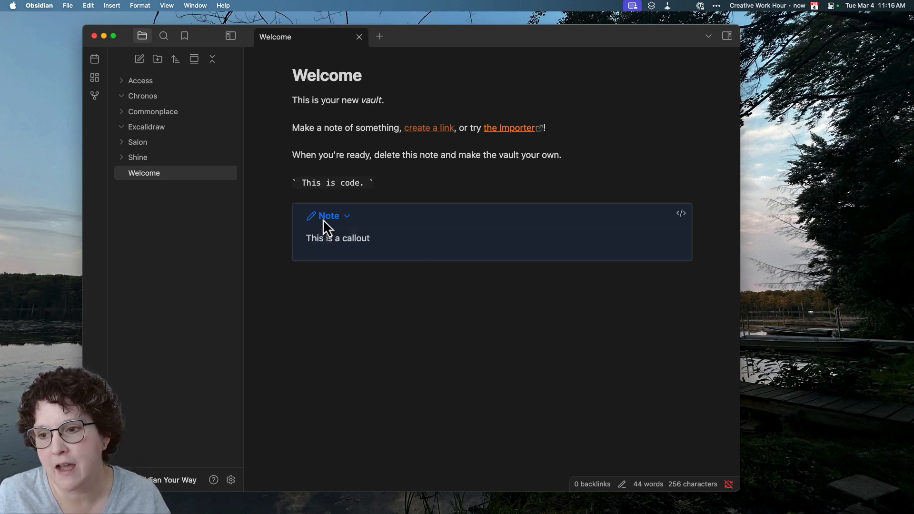
{"action": "left_click", "coordinate": [324, 220]}
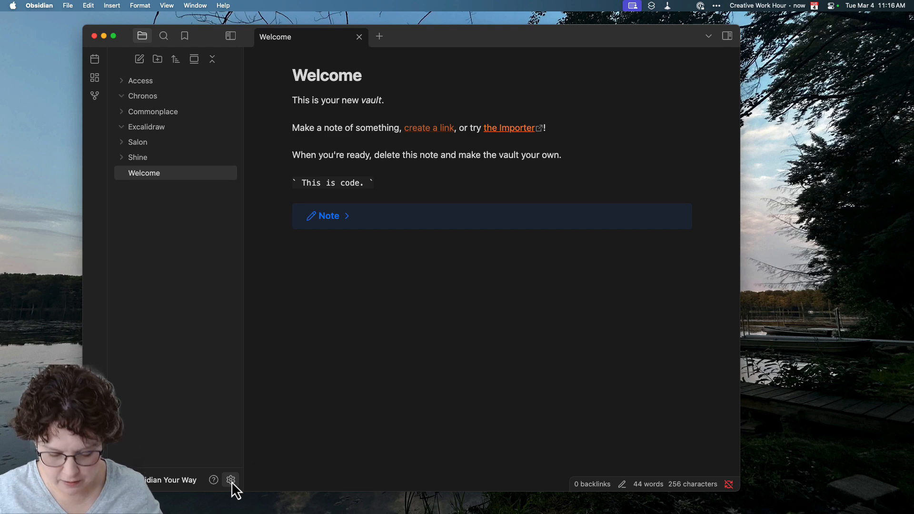
Step: Open the vault's Appearance settings and restore the default accent color
{"action": "key", "text": "super+p"}
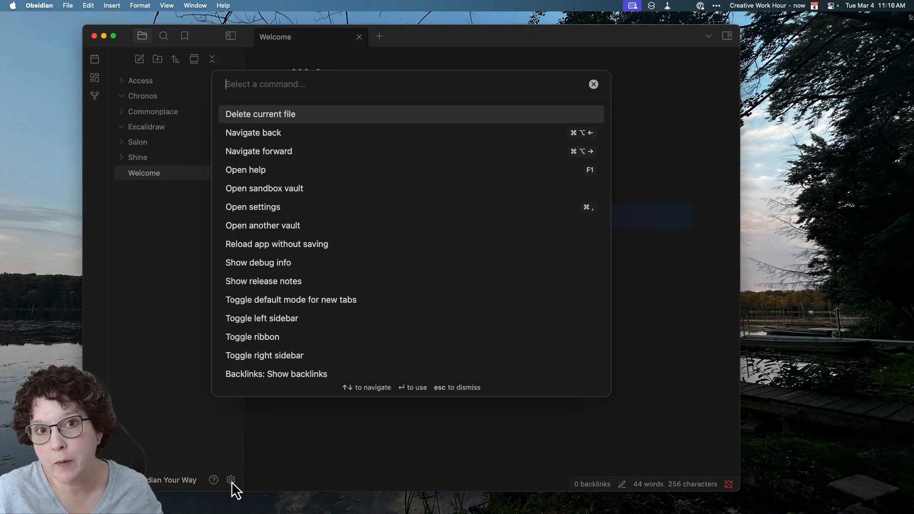
{"action": "type", "text": "setti"}
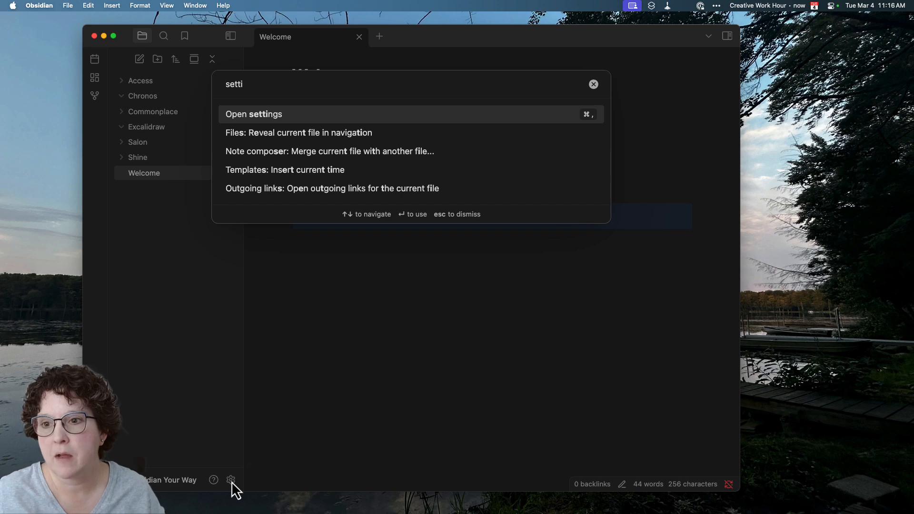
{"action": "left_click", "coordinate": [573, 116]}
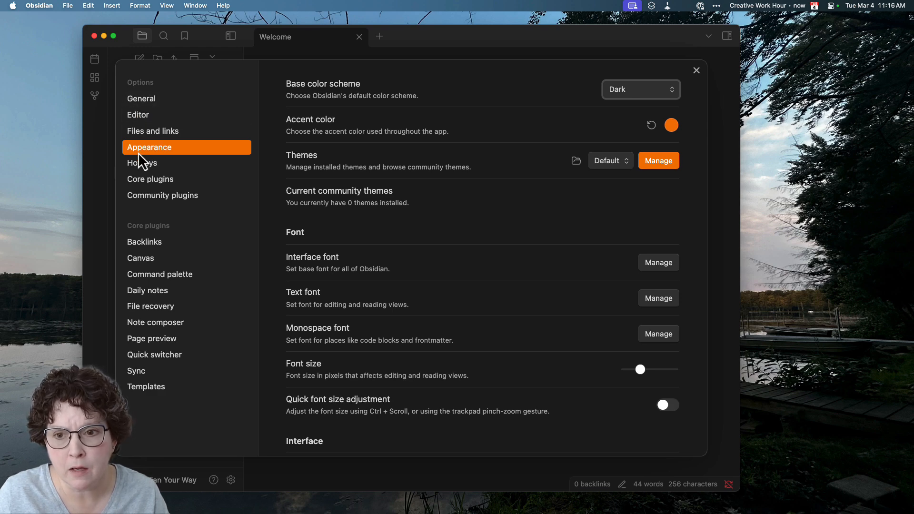
{"action": "left_click", "coordinate": [145, 97]}
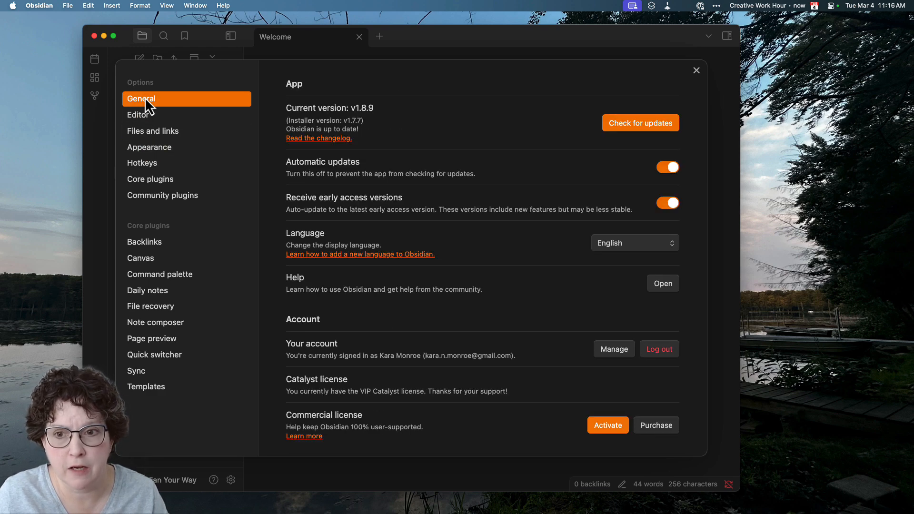
{"action": "left_click", "coordinate": [150, 147]}
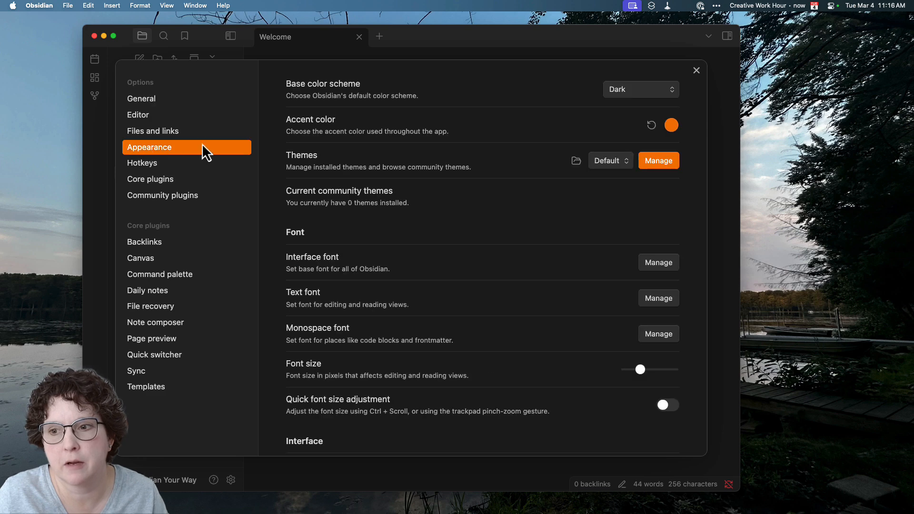
{"action": "left_click", "coordinate": [651, 125]}
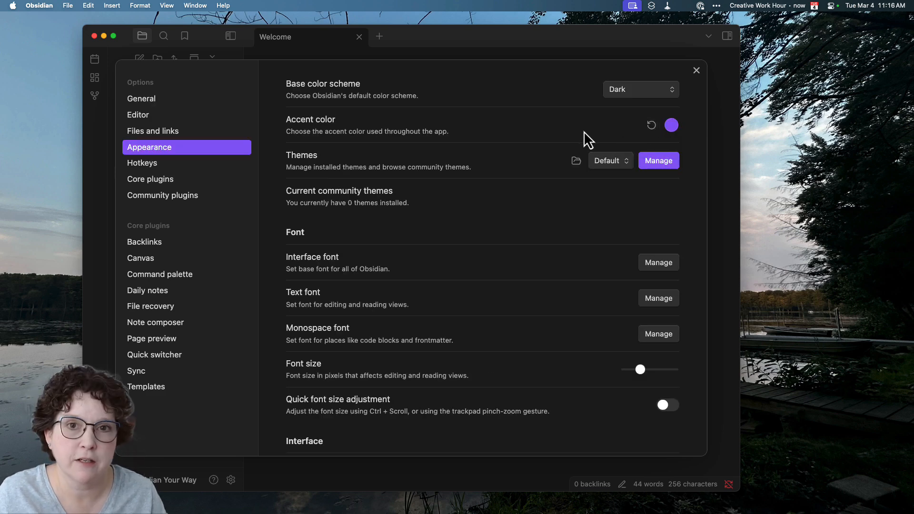
Step: Preview the Adapt to system base color scheme and switch back to Dark
{"action": "left_click", "coordinate": [644, 89]}
{"action": "left_click", "coordinate": [608, 113]}
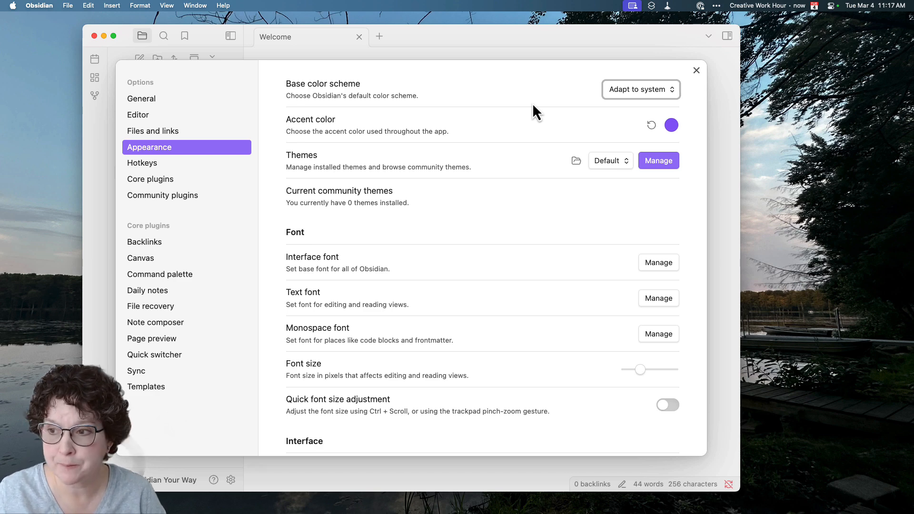
{"action": "left_click", "coordinate": [621, 90]}
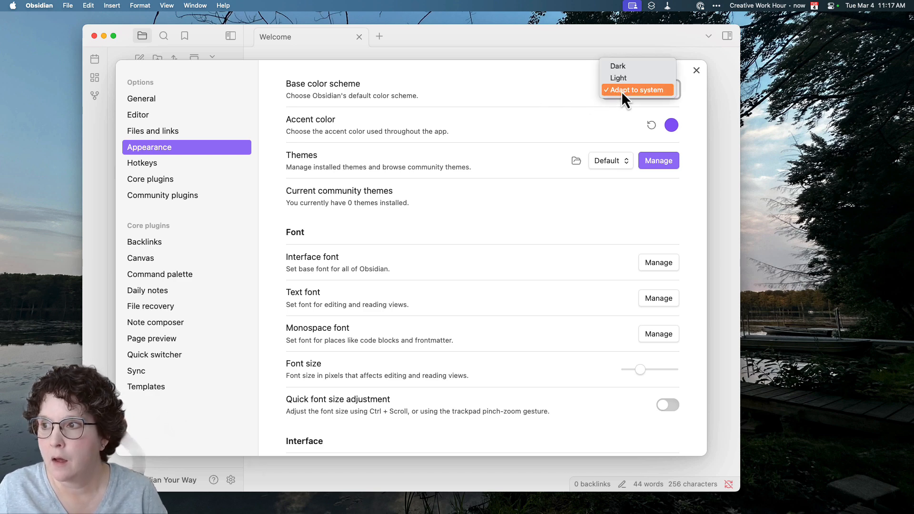
{"action": "left_click", "coordinate": [622, 66]}
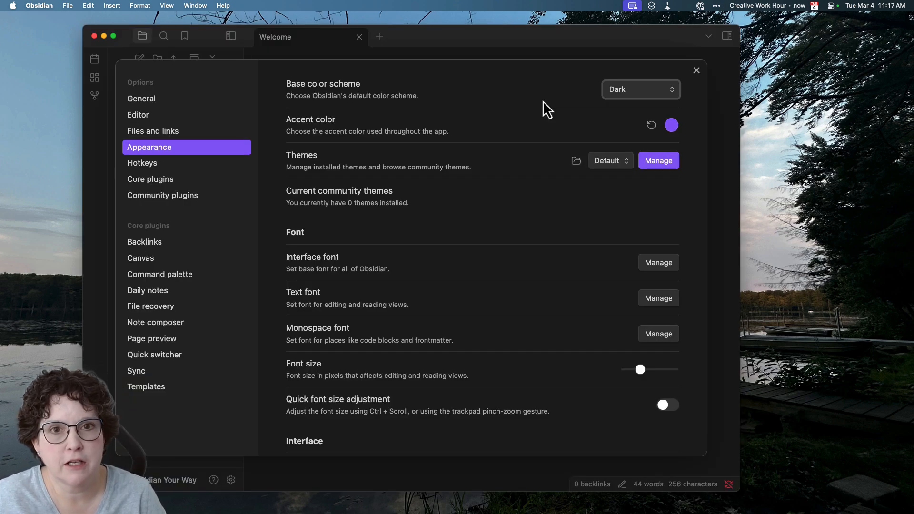
Step: Preview the Light base color scheme, return it to Dark, and close the settings
{"action": "left_click", "coordinate": [621, 96]}
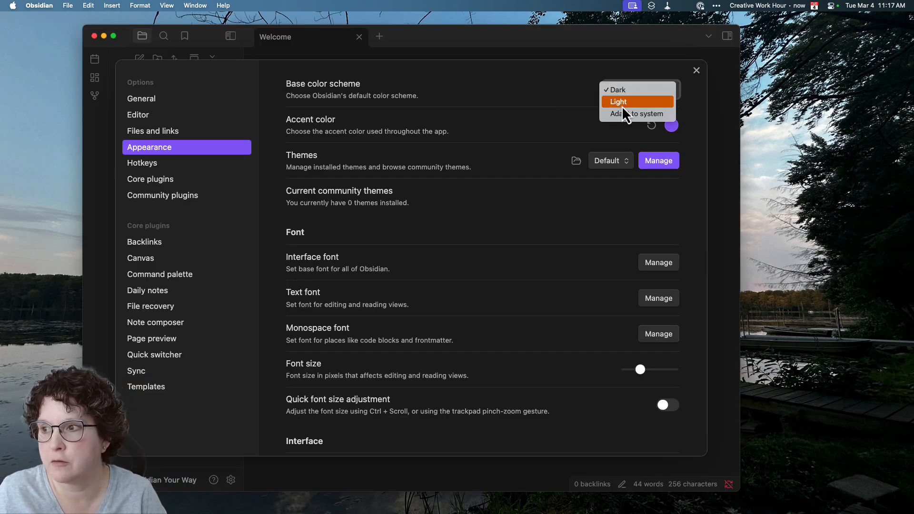
{"action": "left_click", "coordinate": [621, 105]}
{"action": "left_click", "coordinate": [622, 95]}
{"action": "left_click", "coordinate": [621, 104]}
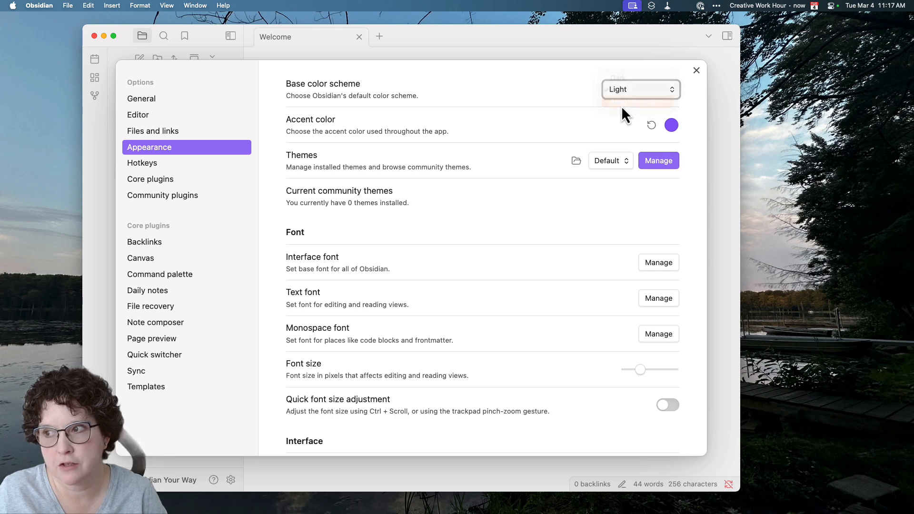
{"action": "left_click", "coordinate": [624, 93]}
{"action": "left_click", "coordinate": [624, 67]}
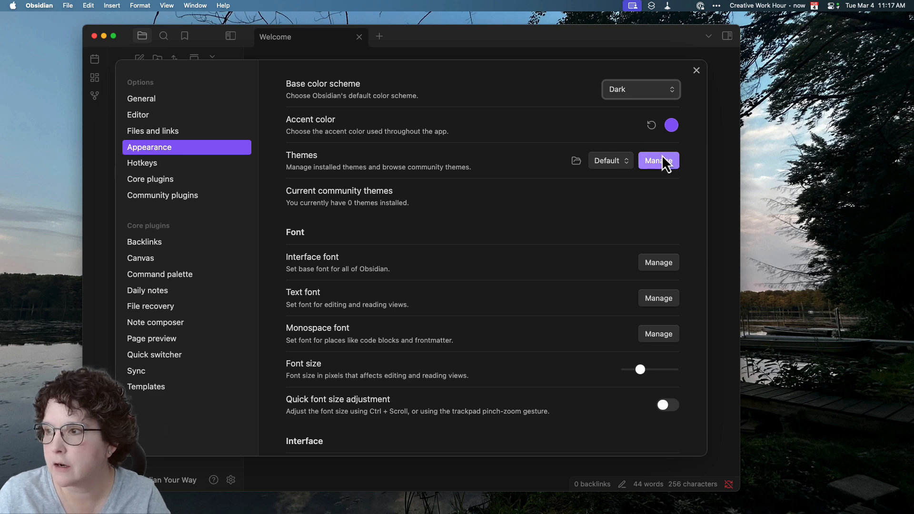
{"action": "left_click", "coordinate": [696, 71]}
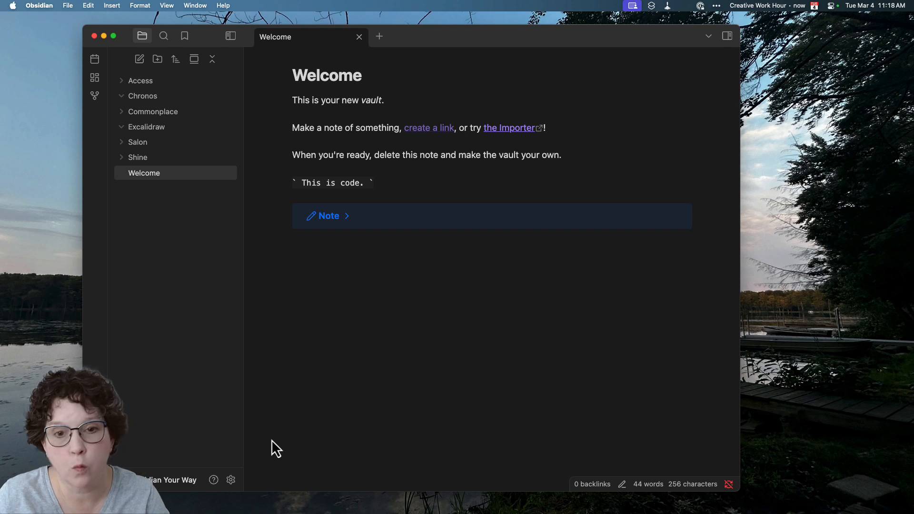
Step: Reopen the Appearance settings and choose an orange accent color of RGB 240, 133, 10
{"action": "left_click", "coordinate": [227, 486]}
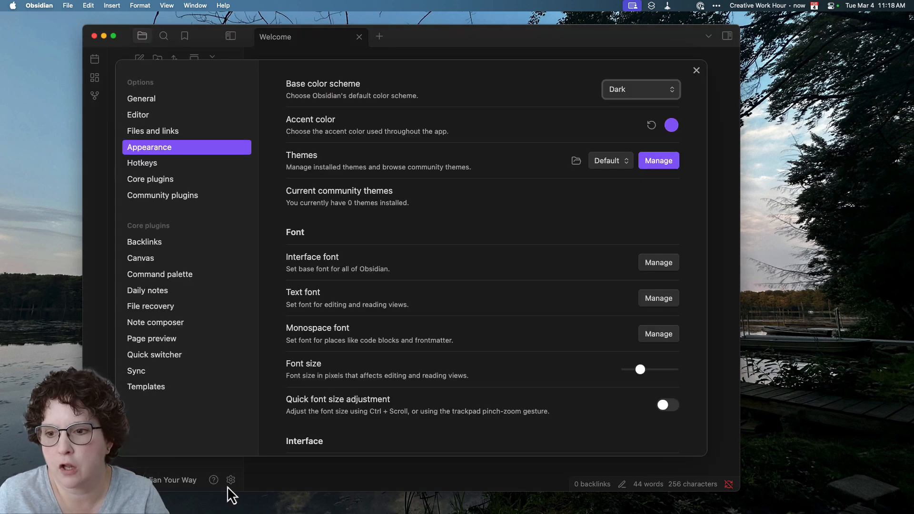
{"action": "left_click", "coordinate": [670, 126]}
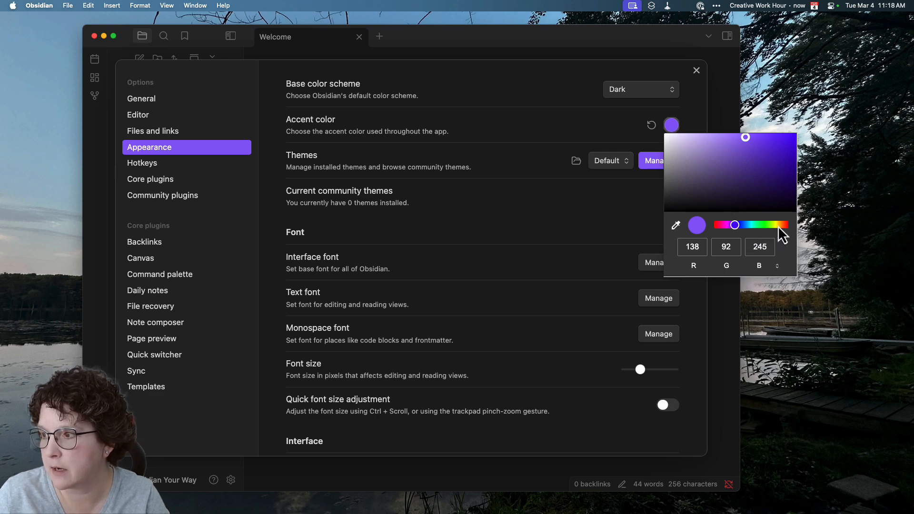
{"action": "left_click_drag", "start_coordinate": [777, 226], "coordinate": [781, 227]}
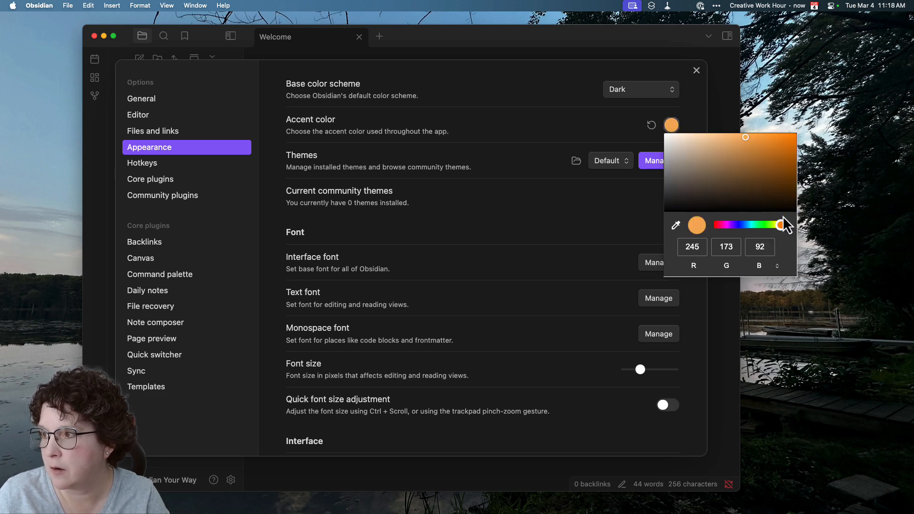
{"action": "left_click", "coordinate": [789, 140]}
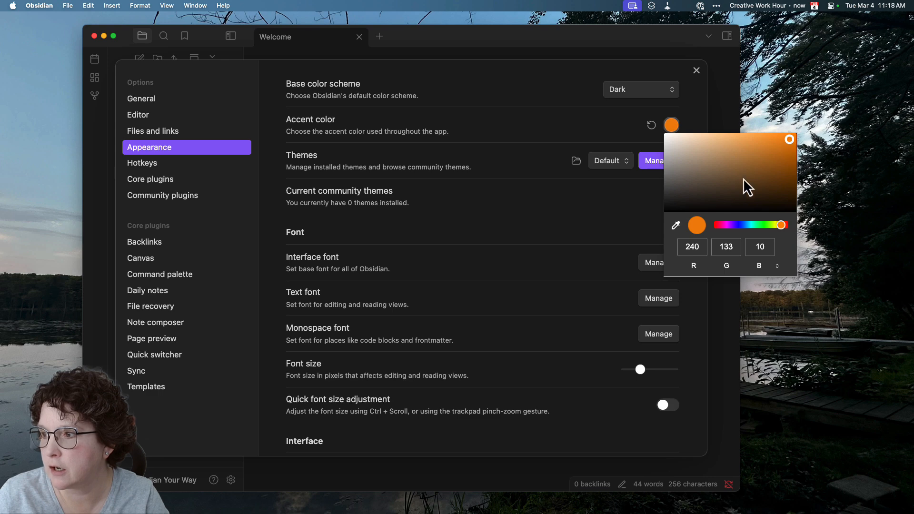
Step: Sample a blue-grey accent color (139, 177, 198) from the desktop wallpaper's sky and switch the color values to HEX
{"action": "left_click", "coordinate": [675, 227]}
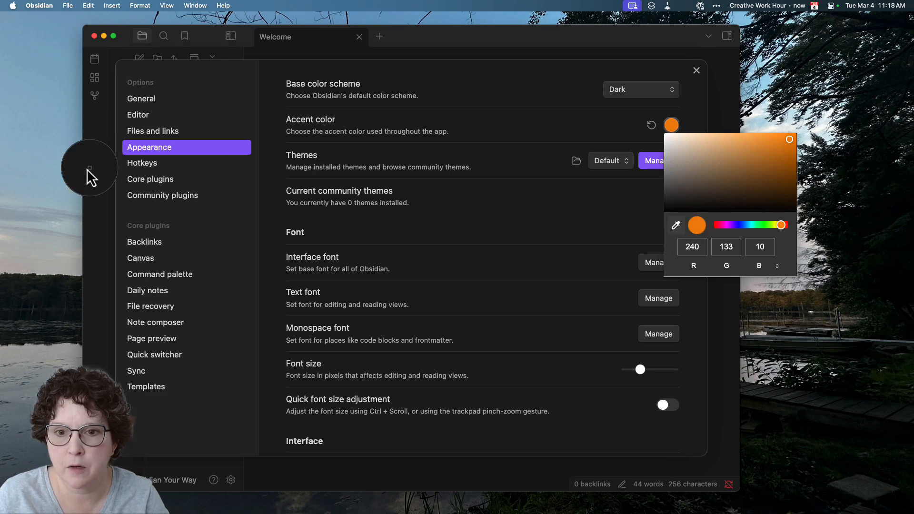
{"action": "left_click", "coordinate": [44, 133]}
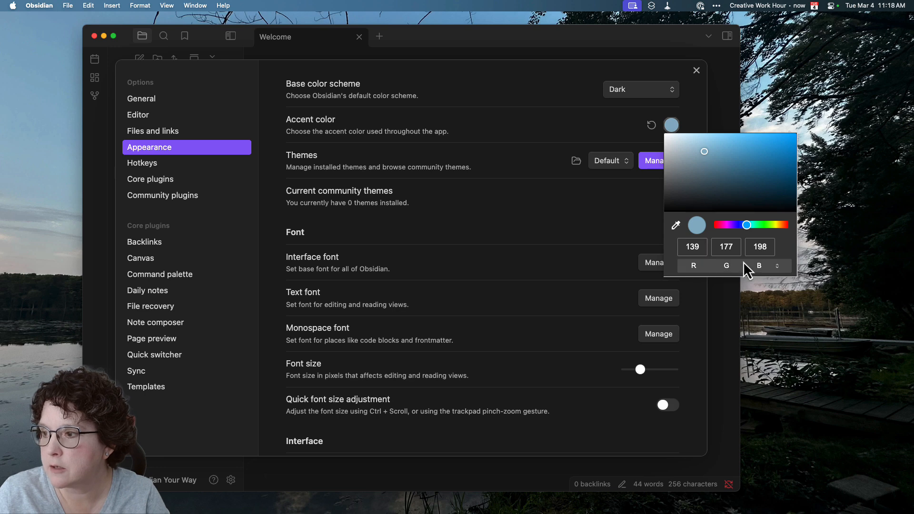
{"action": "left_click", "coordinate": [778, 266]}
{"action": "left_click", "coordinate": [778, 267]}
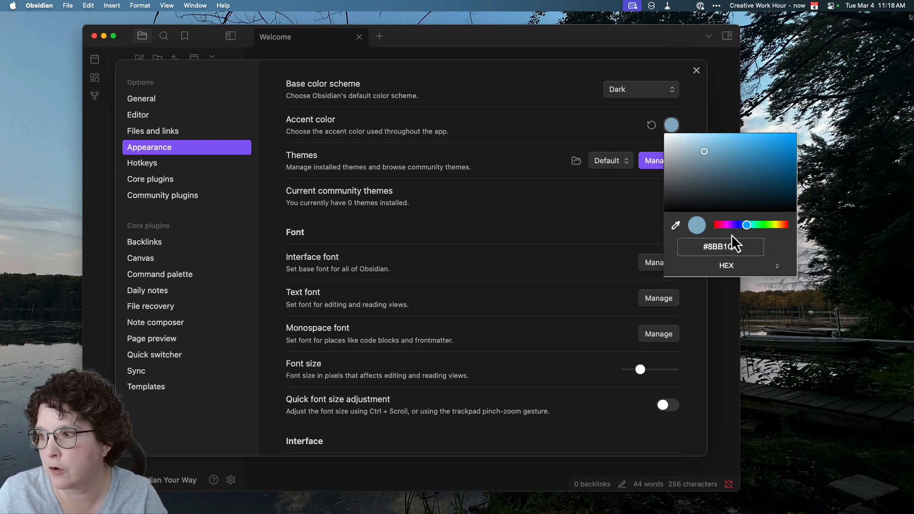
Step: Set the accent color to orange #F28E02 and close the settings
{"action": "left_click_drag", "start_coordinate": [747, 226], "coordinate": [784, 235]}
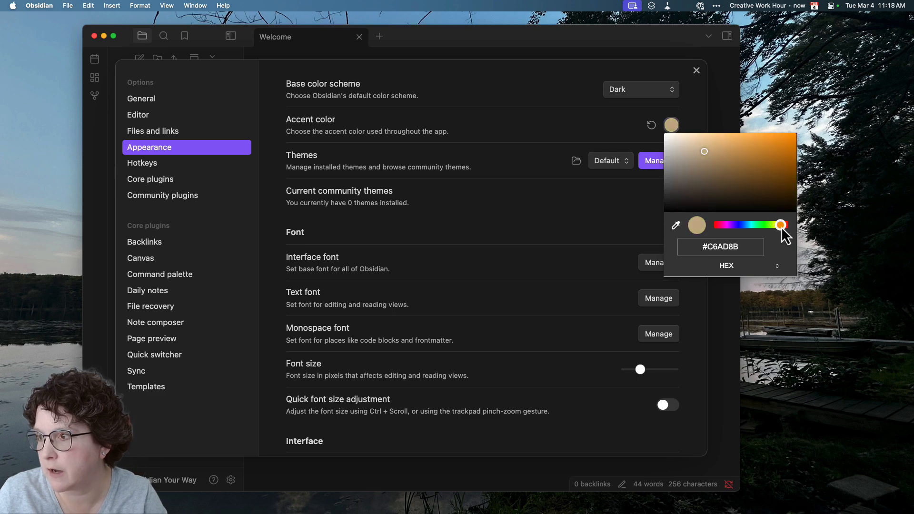
{"action": "left_click", "coordinate": [793, 139]}
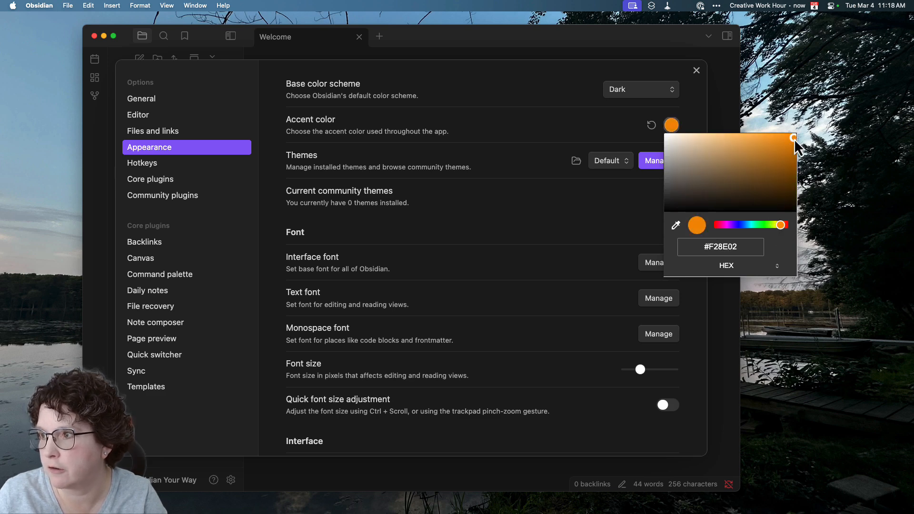
{"action": "left_click", "coordinate": [574, 199]}
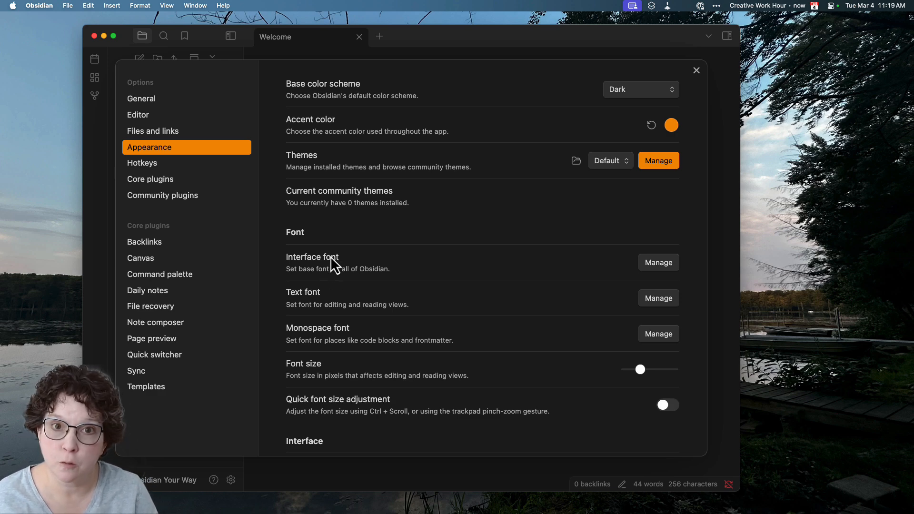
{"action": "left_click", "coordinate": [695, 70]}
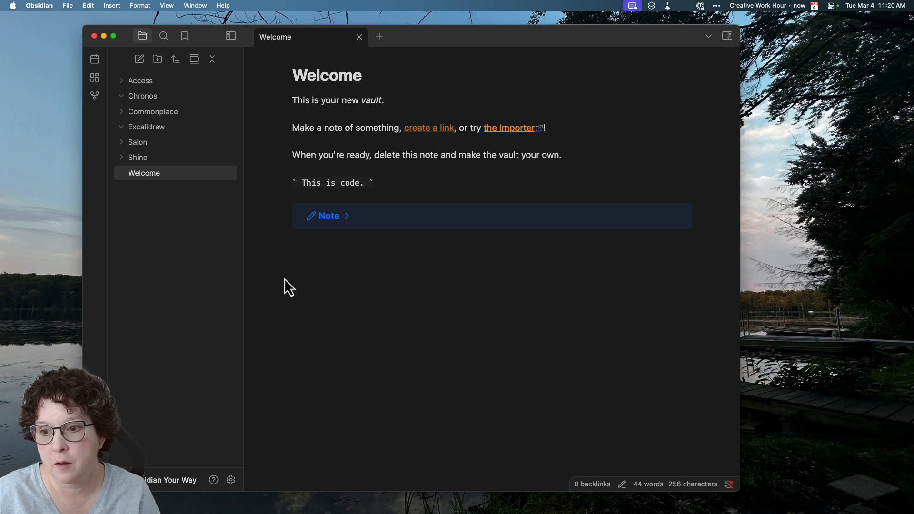
Step: Add the sentence "This is the font for all of my text." on a new line below the Note callout
{"action": "left_click", "coordinate": [301, 257]}
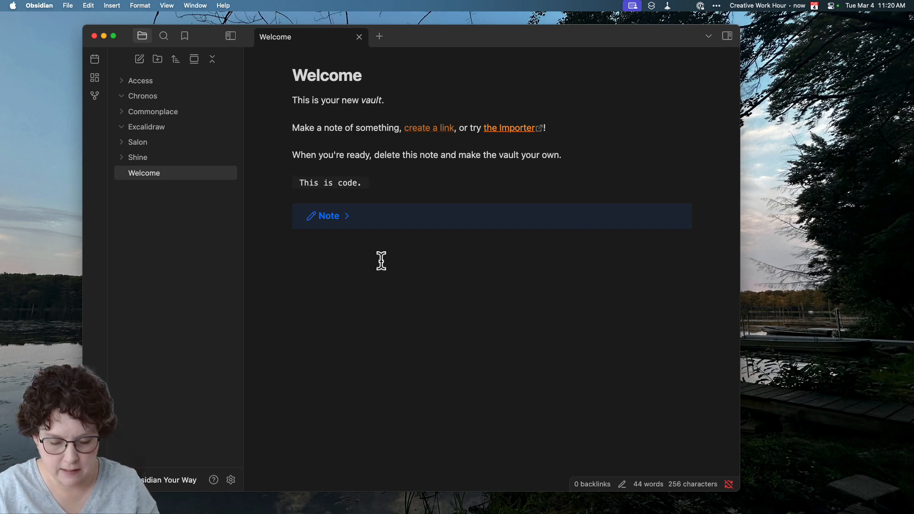
{"action": "type", "text": "Thu"}
{"action": "key", "text": "BackSpace"}
{"action": "type", "text": "i"}
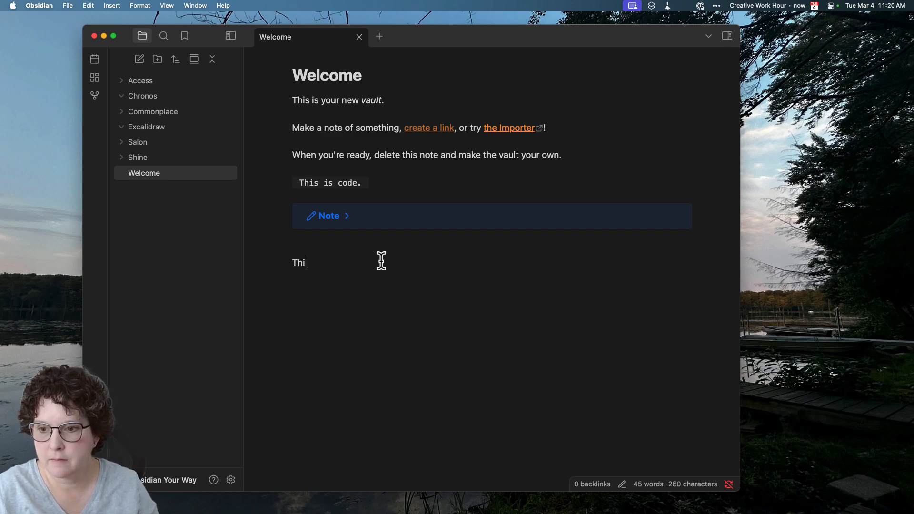
{"action": "type", "text": "s is t"}
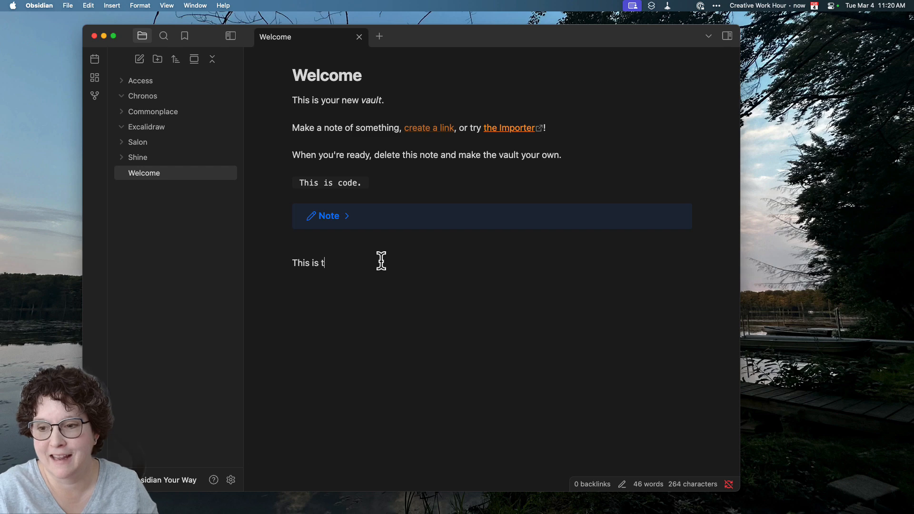
{"action": "type", "text": "he font for all"}
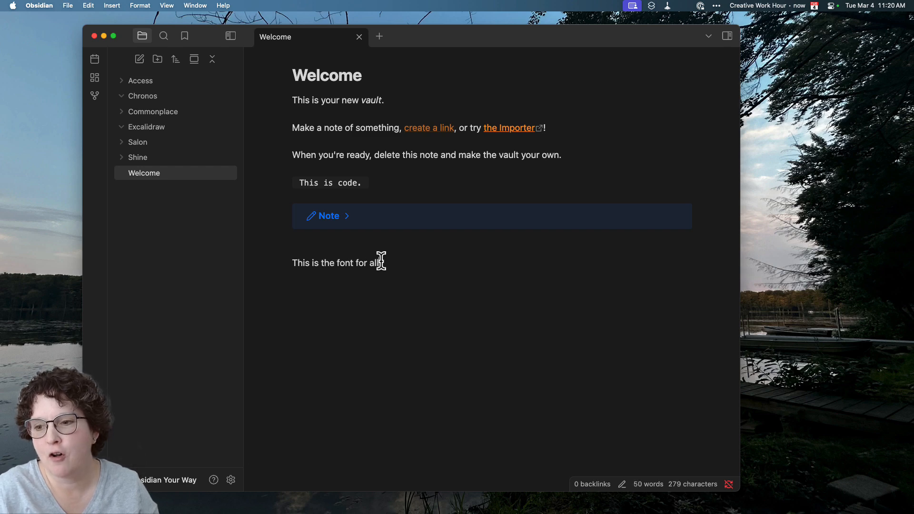
{"action": "type", "text": " of my  text"}
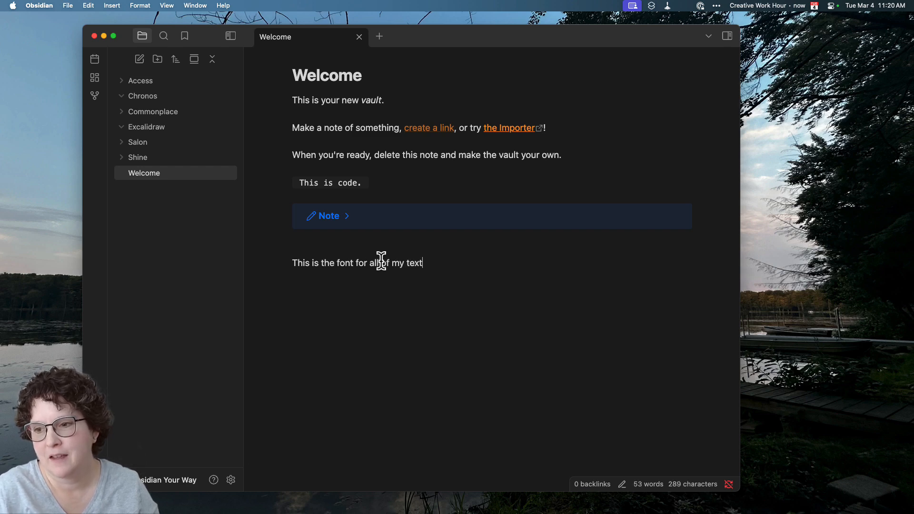
{"action": "type", "text": ". "}
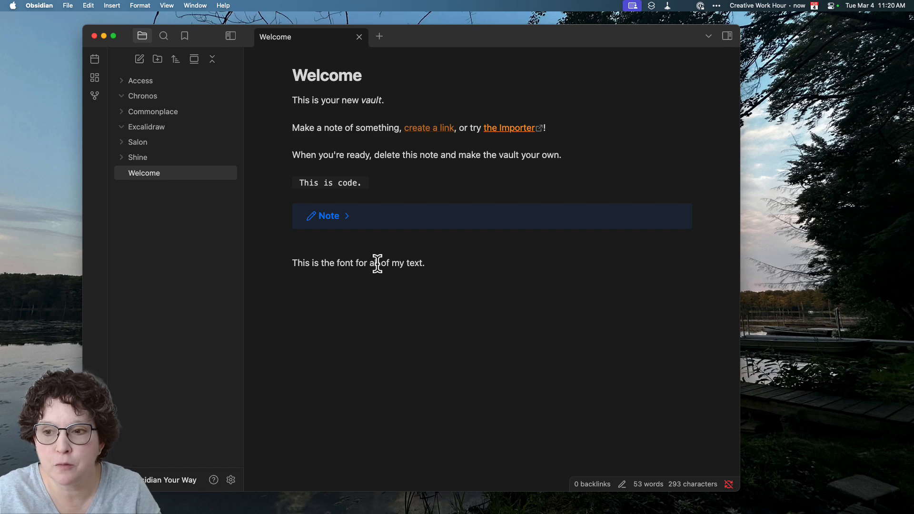
Step: Continue the line with "Add italics. Add bold. Add highlight", applying Markdown italic, bold and highlight formatting to the respective words, and end it with a line break
{"action": "type", "text": "A"}
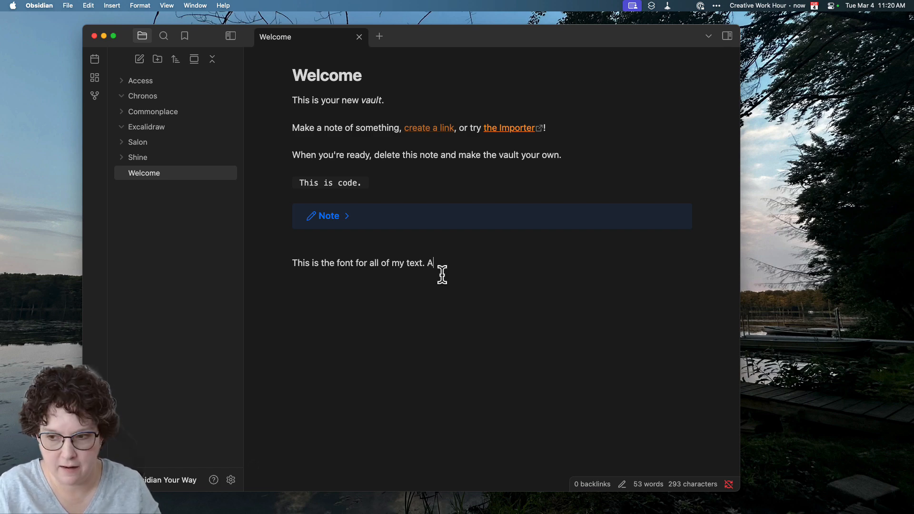
{"action": "type", "text": "dd *italics."}
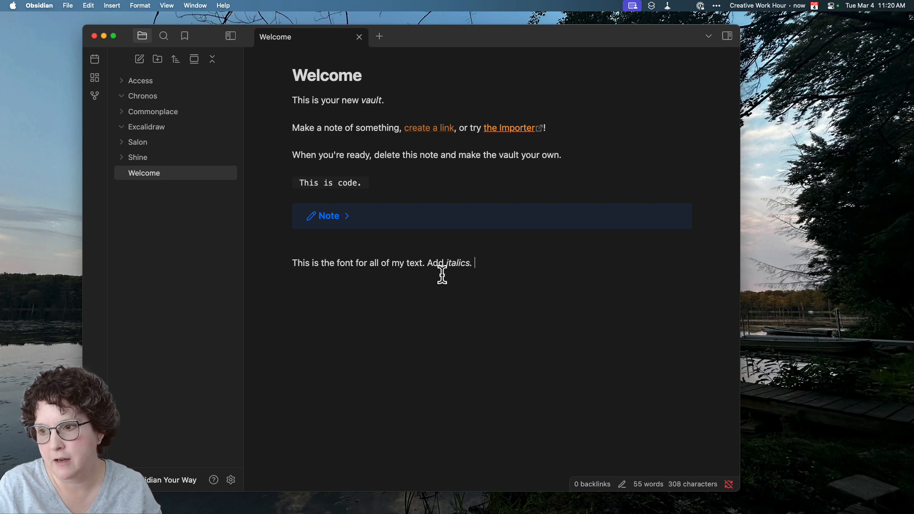
{"action": "type", "text": " Add **"}
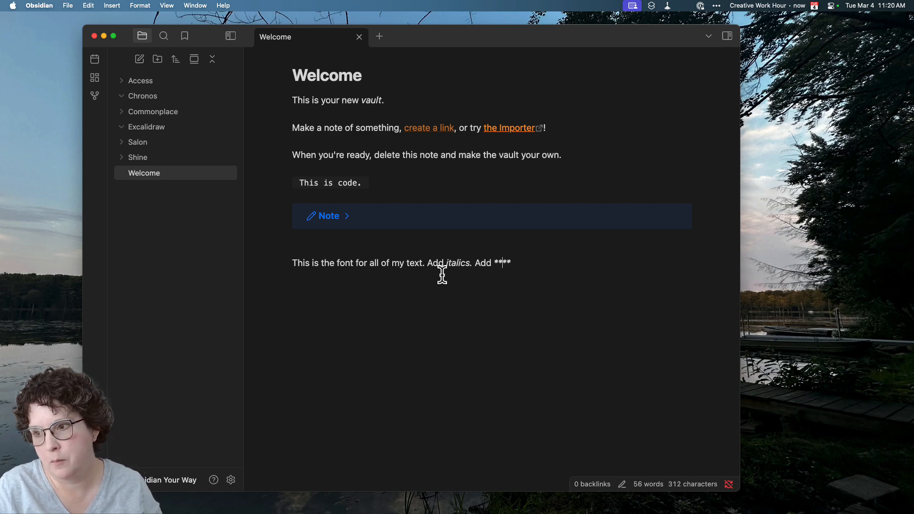
{"action": "type", "text": "bold."}
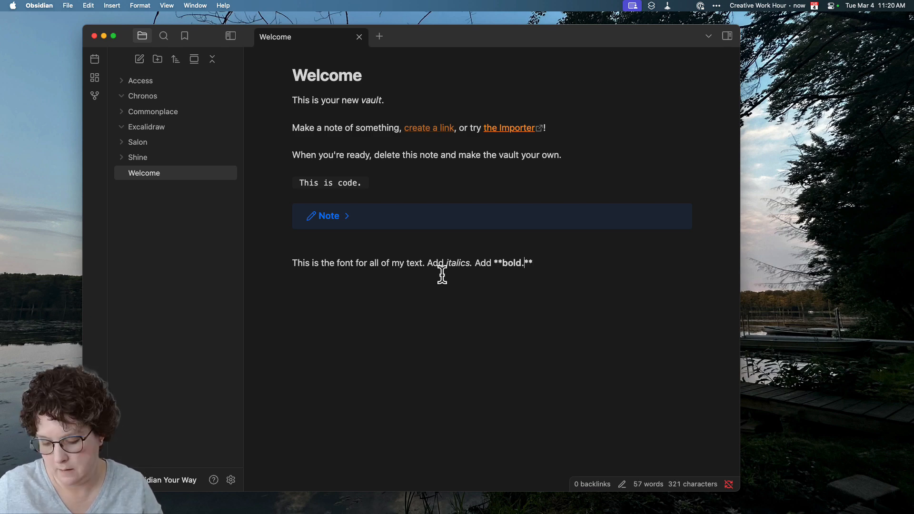
{"action": "type", "text": "* "}
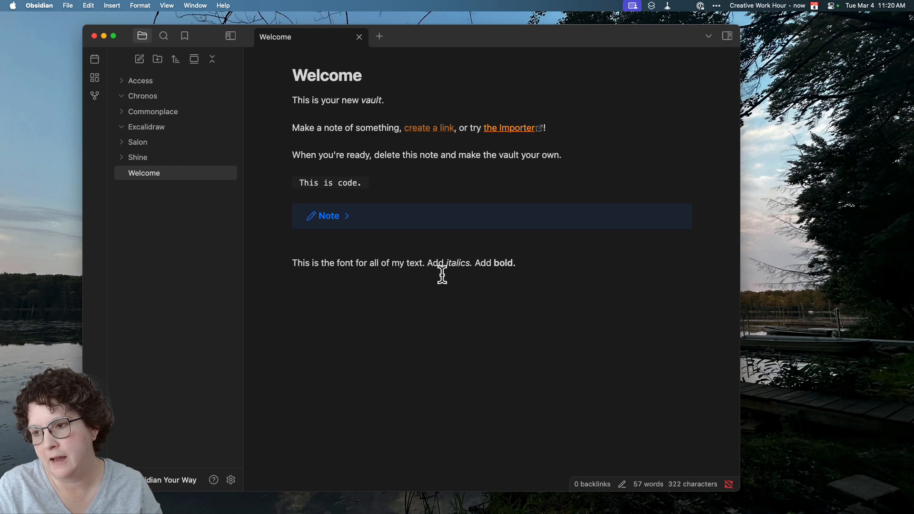
{"action": "type", "text": "Add"}
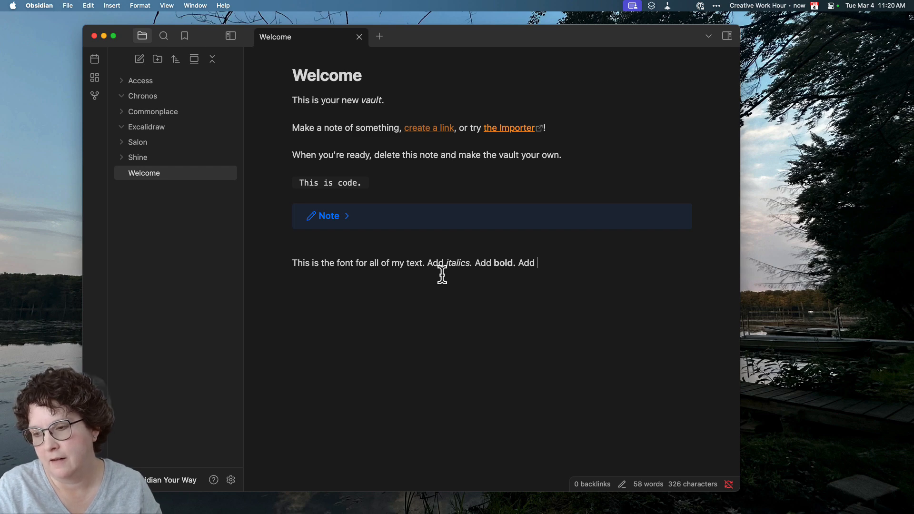
{"action": "type", "text": " ==highlig"}
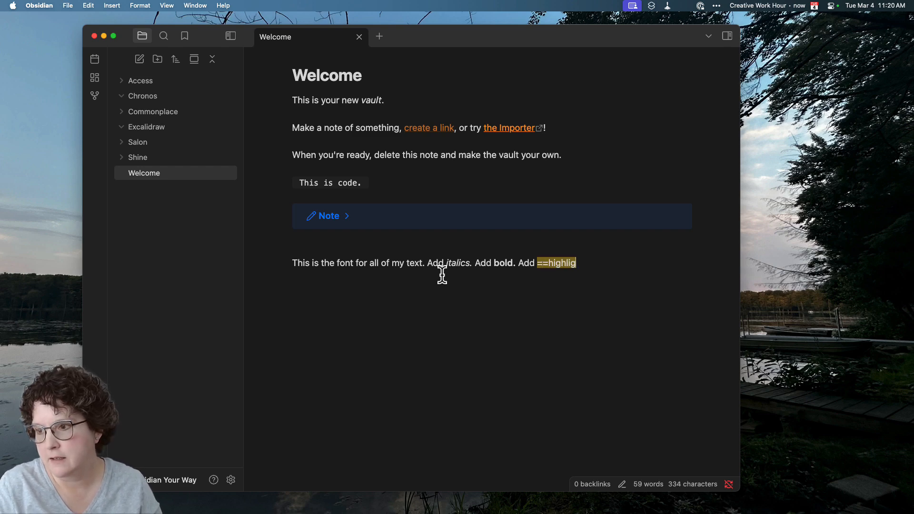
{"action": "type", "text": "ht=="}
{"action": "key", "text": "Return"}
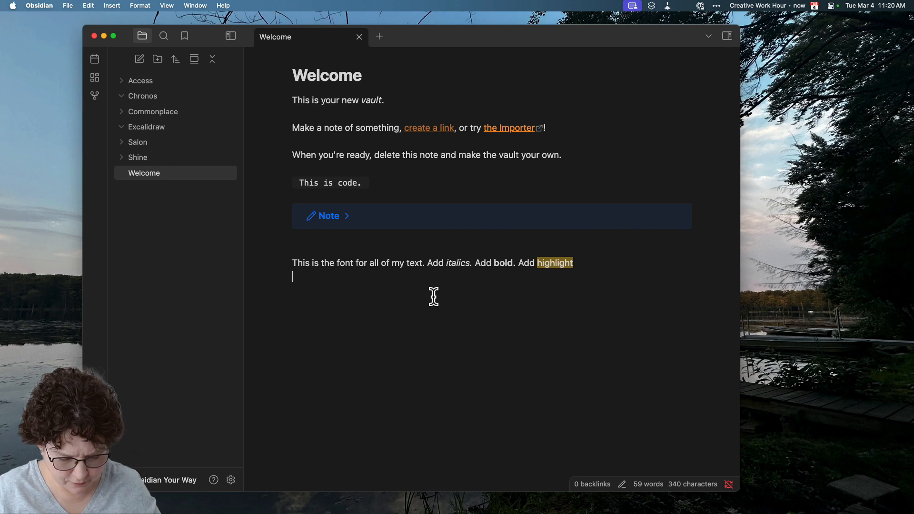
Step: Look over the font options in the Appearance settings, close them, and examine the Welcome note's body text and code line
{"action": "key", "text": "super+comma"}
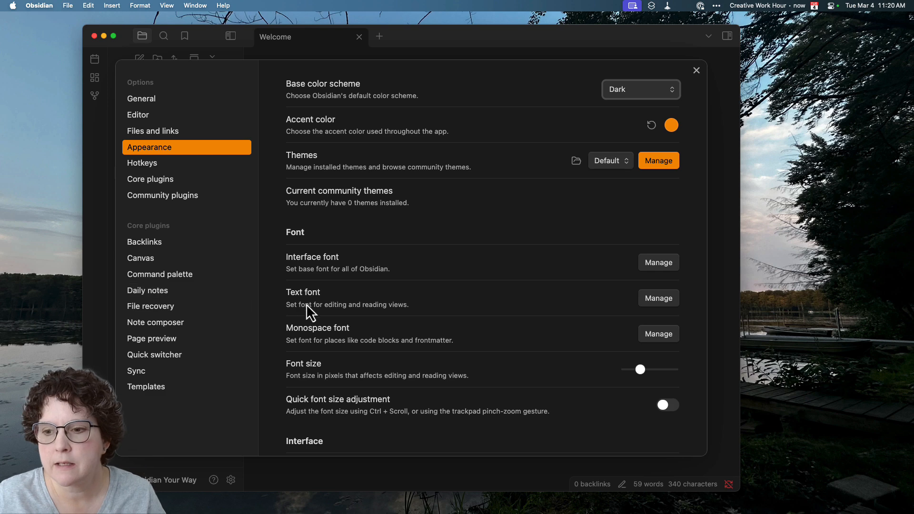
{"action": "left_click", "coordinate": [699, 73]}
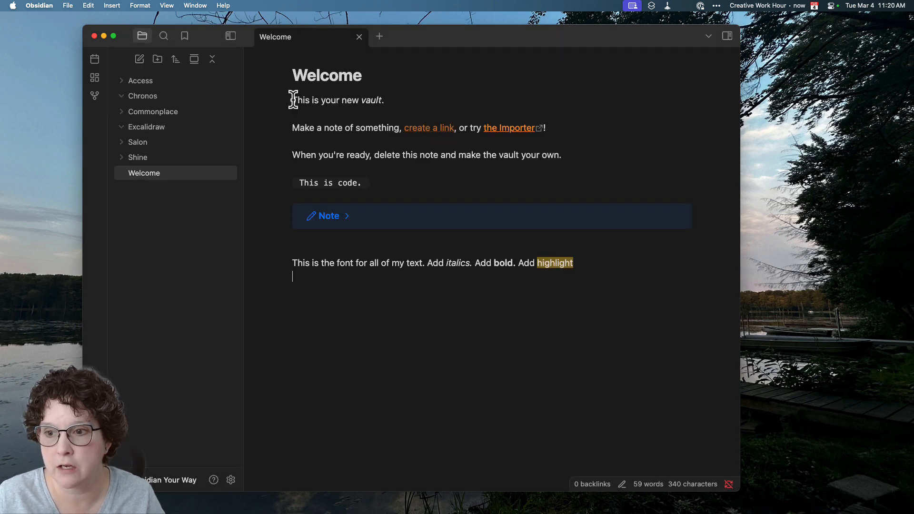
{"action": "left_click_drag", "start_coordinate": [293, 100], "coordinate": [569, 156]}
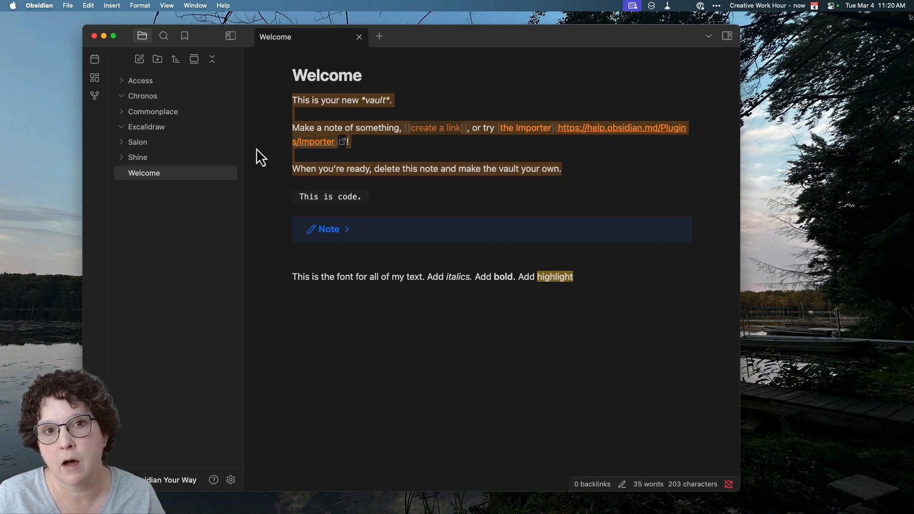
{"action": "left_click", "coordinate": [322, 195]}
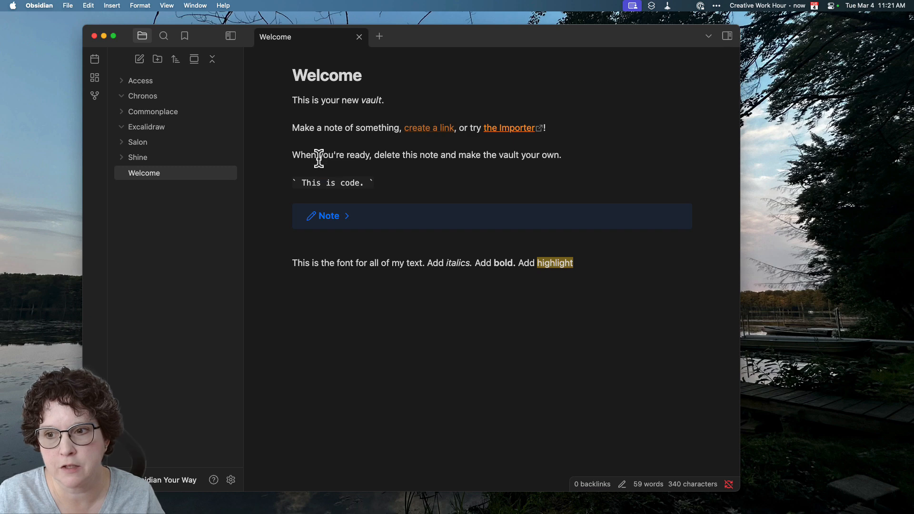
{"action": "left_click", "coordinate": [318, 154]}
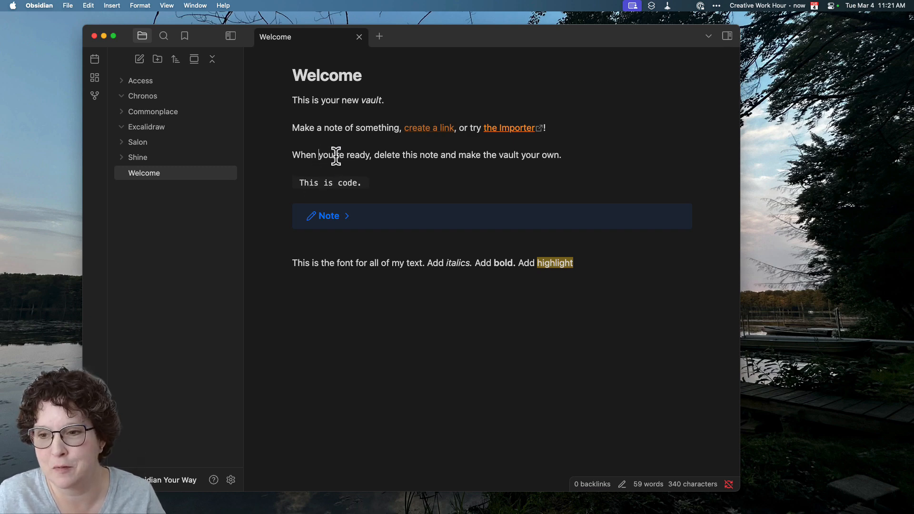
Step: Set the interface font to Brush Script MT in the Appearance settings, save it, and close the settings
{"action": "left_click", "coordinate": [231, 480]}
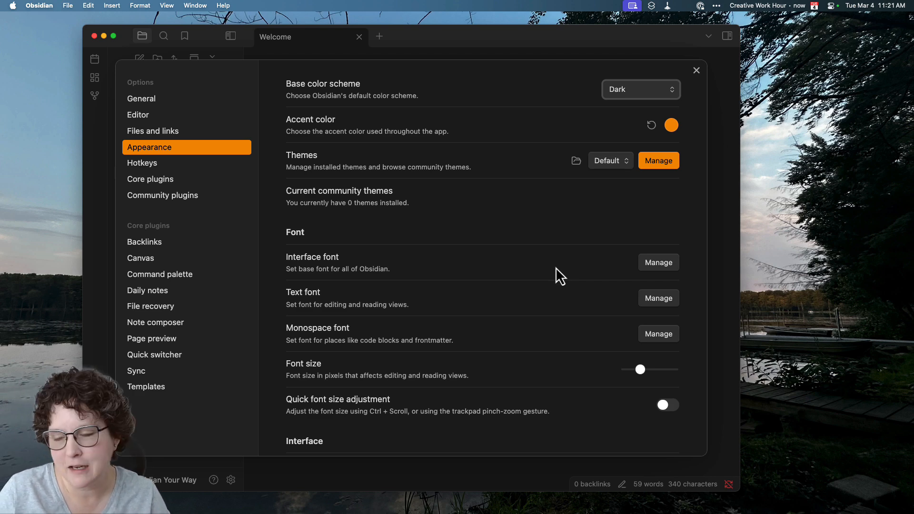
{"action": "left_click", "coordinate": [661, 263]}
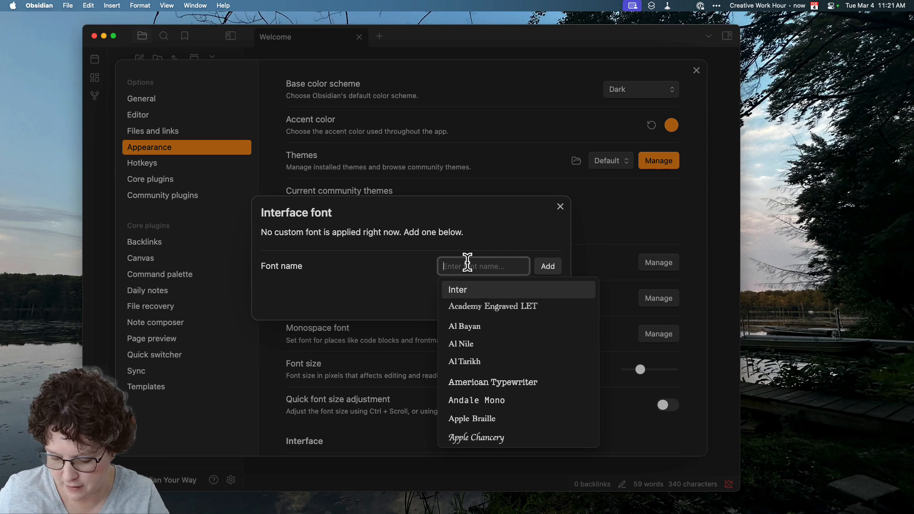
{"action": "key", "text": "Down"}
{"action": "key", "text": "Down"}
{"action": "key", "text": "Down"}
{"action": "key", "text": "Down"}
{"action": "key", "text": "Down"}
{"action": "key", "text": "Down"}
{"action": "key", "text": "Down"}
{"action": "key", "text": "Down"}
{"action": "key", "text": "Down"}
{"action": "key", "text": "Down"}
{"action": "key", "text": "Down"}
{"action": "key", "text": "Down"}
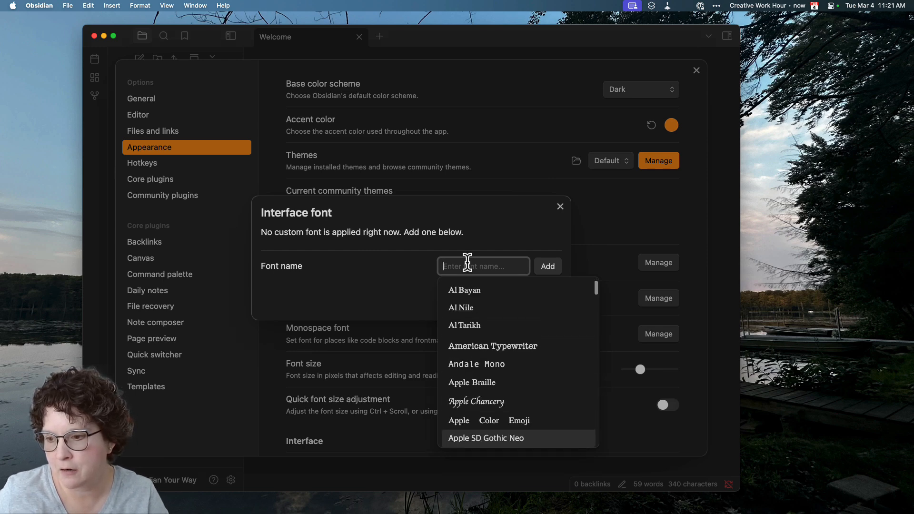
{"action": "key", "text": "Down"}
{"action": "key", "text": "Down"}
{"action": "key", "text": "Down"}
{"action": "key", "text": "Down"}
{"action": "key", "text": "Down"}
{"action": "key", "text": "Down"}
{"action": "key", "text": "Down"}
{"action": "key", "text": "Down"}
{"action": "key", "text": "Down"}
{"action": "key", "text": "Down"}
{"action": "key", "text": "Down"}
{"action": "key", "text": "Down"}
{"action": "key", "text": "Down"}
{"action": "key", "text": "Down"}
{"action": "key", "text": "Down"}
{"action": "key", "text": "Down"}
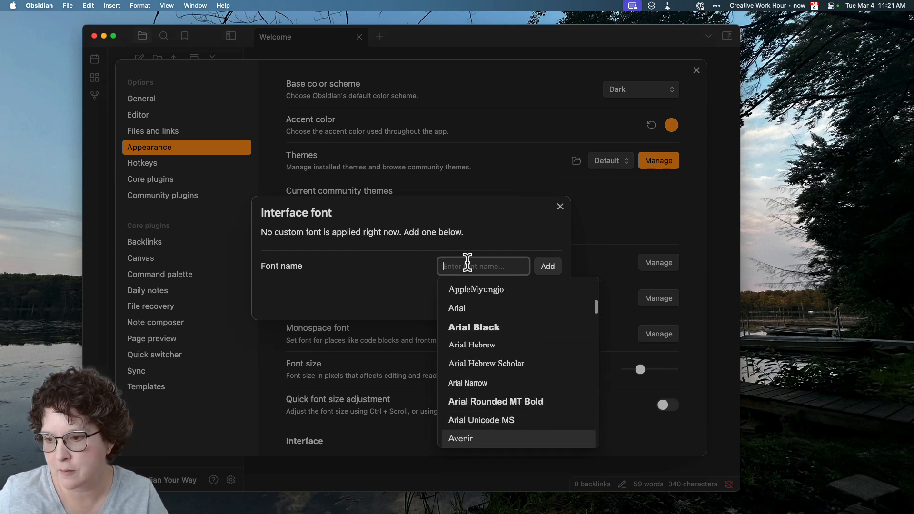
{"action": "key", "text": "Down"}
{"action": "key", "text": "Down"}
{"action": "key", "text": "Down"}
{"action": "key", "text": "Down"}
{"action": "key", "text": "Down"}
{"action": "key", "text": "Down"}
{"action": "key", "text": "Down"}
{"action": "key", "text": "Down"}
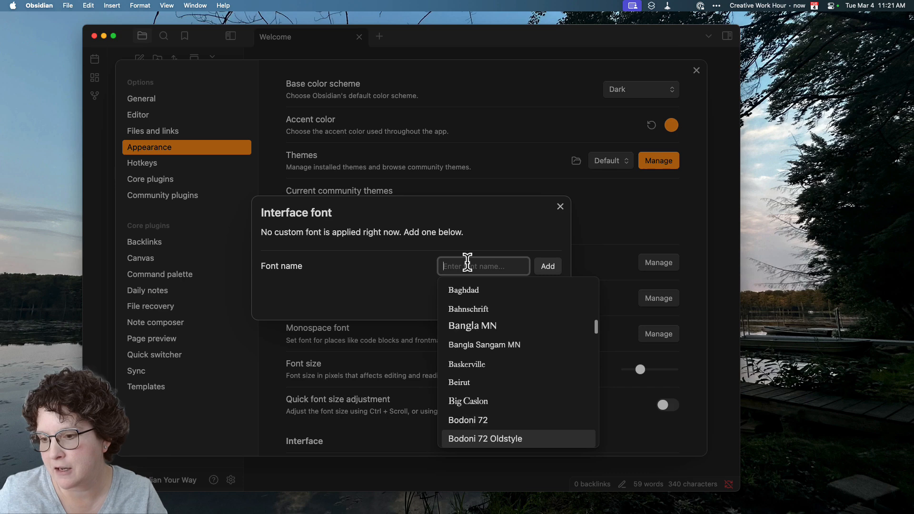
{"action": "key", "text": "Up"}
{"action": "key", "text": "Up"}
{"action": "key", "text": "Up"}
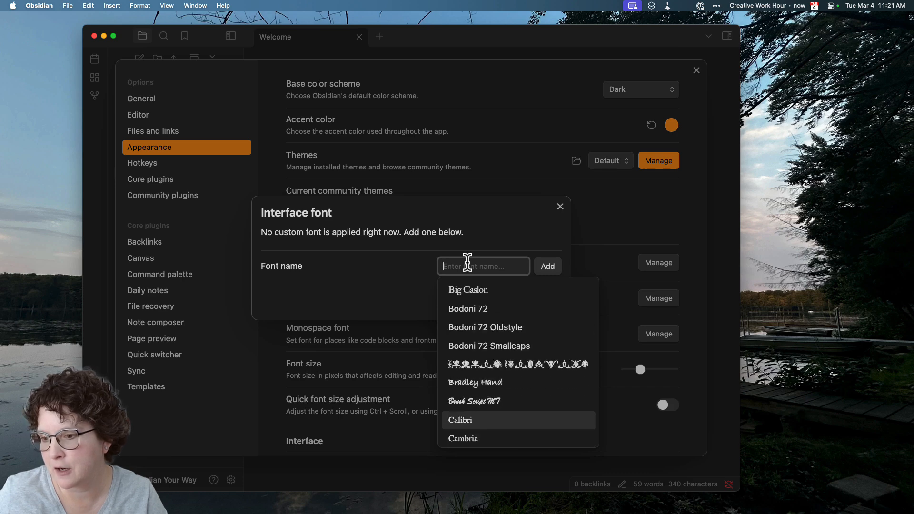
{"action": "key", "text": "Down"}
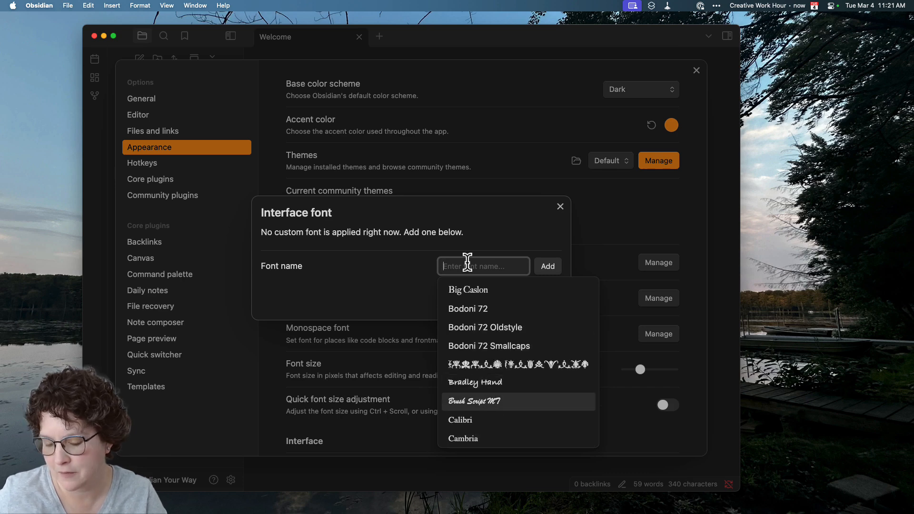
{"action": "key", "text": "Return"}
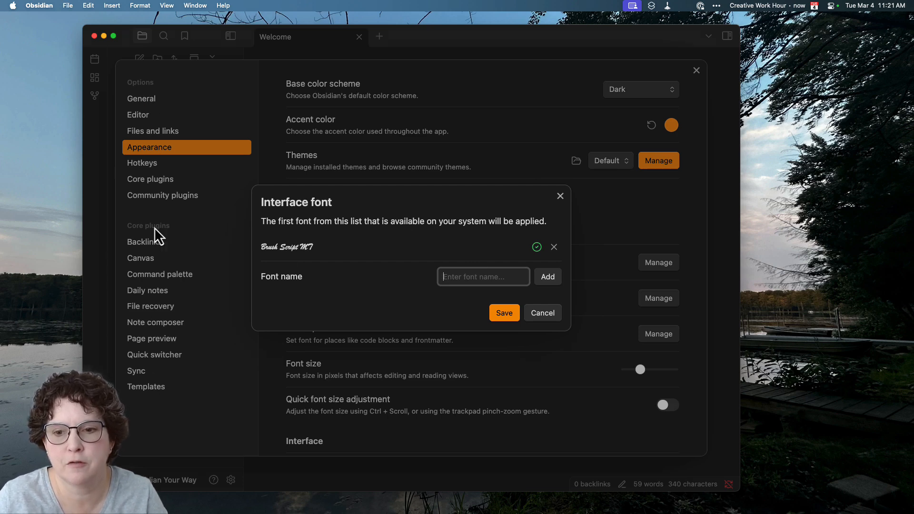
{"action": "left_click", "coordinate": [500, 315]}
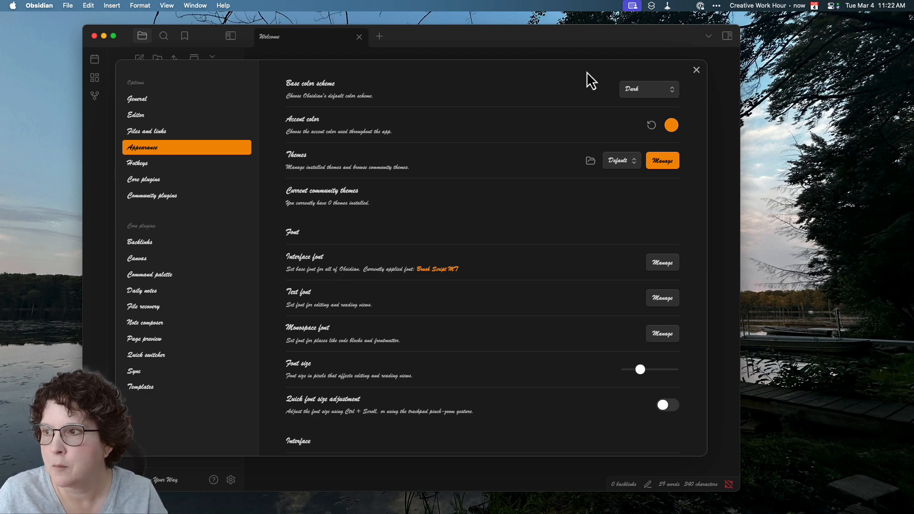
{"action": "left_click", "coordinate": [695, 69]}
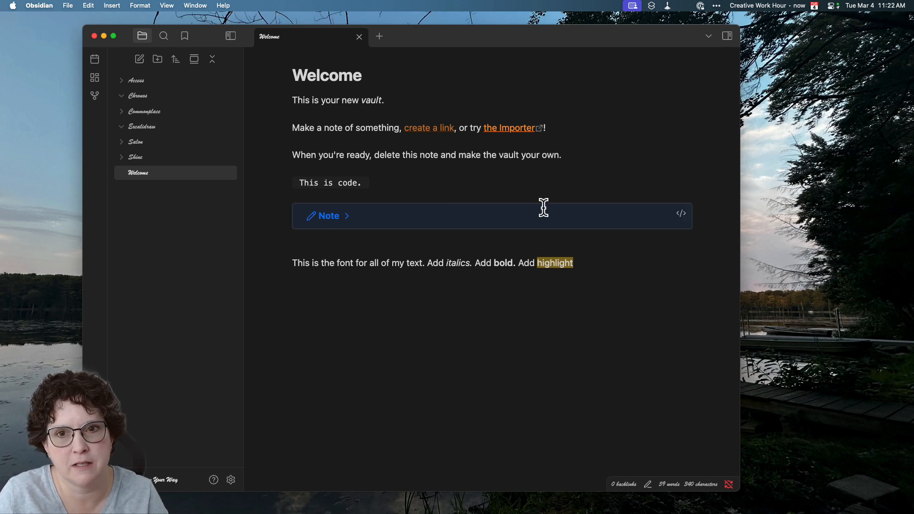
Step: Reopen the Appearance settings and set the text font to Chalkduster, filtering the font list with "cha"
{"action": "key", "text": "super+comma"}
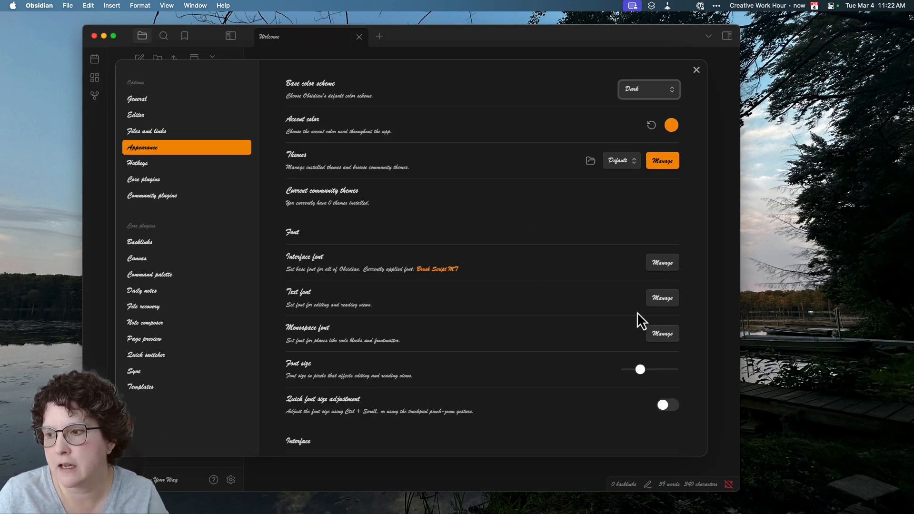
{"action": "left_click", "coordinate": [661, 298]}
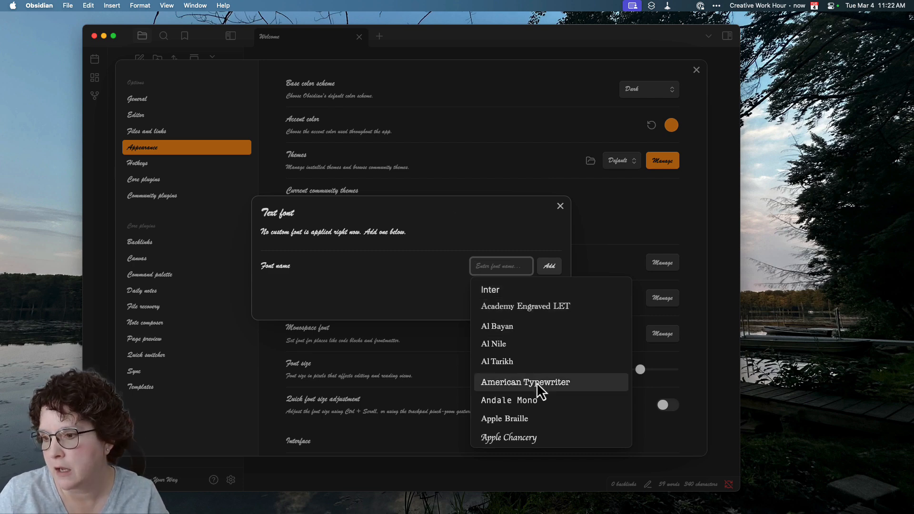
{"action": "scroll", "coordinate": [536, 382], "scroll_direction": "down", "scroll_amount": 2}
{"action": "scroll", "coordinate": [537, 383], "scroll_direction": "down", "scroll_amount": 8}
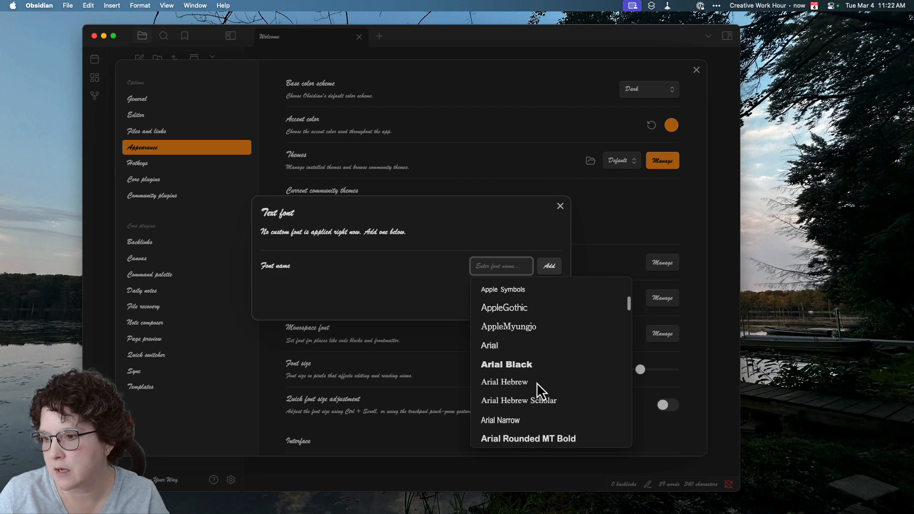
{"action": "type", "text": "cha"}
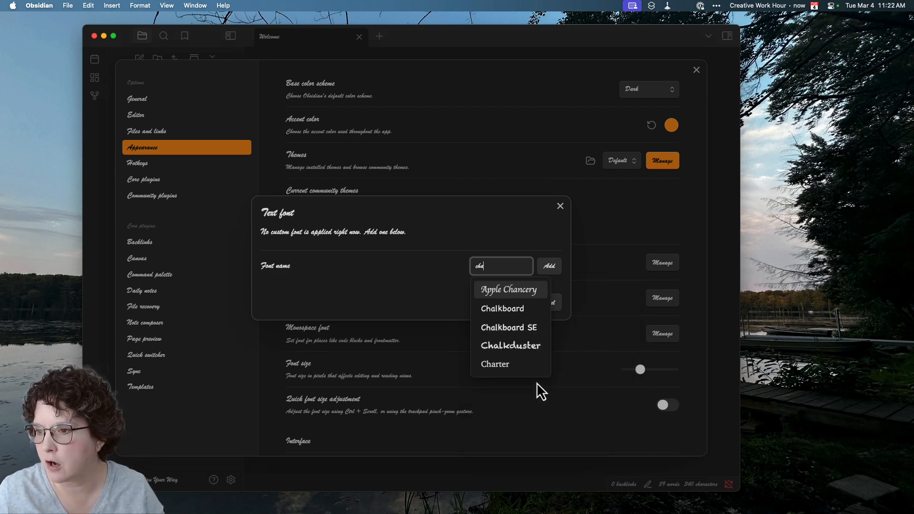
{"action": "left_click", "coordinate": [521, 349]}
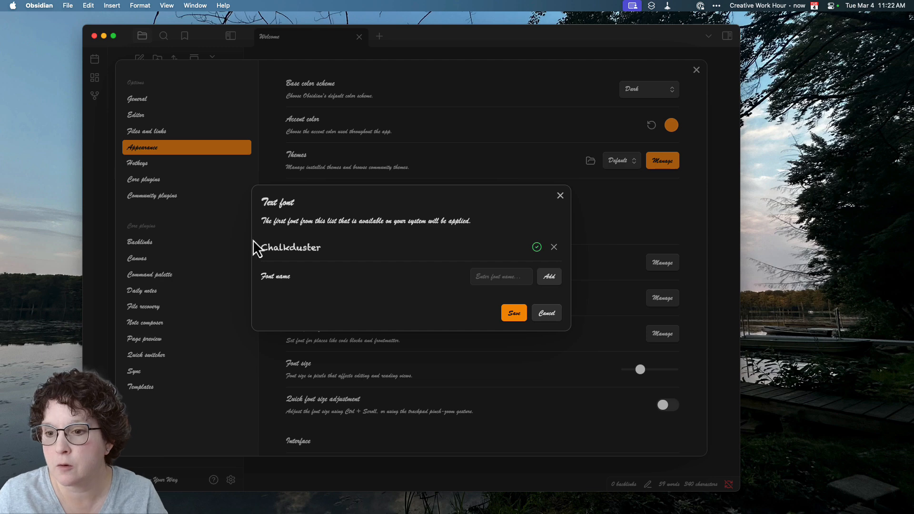
{"action": "left_click", "coordinate": [518, 314]}
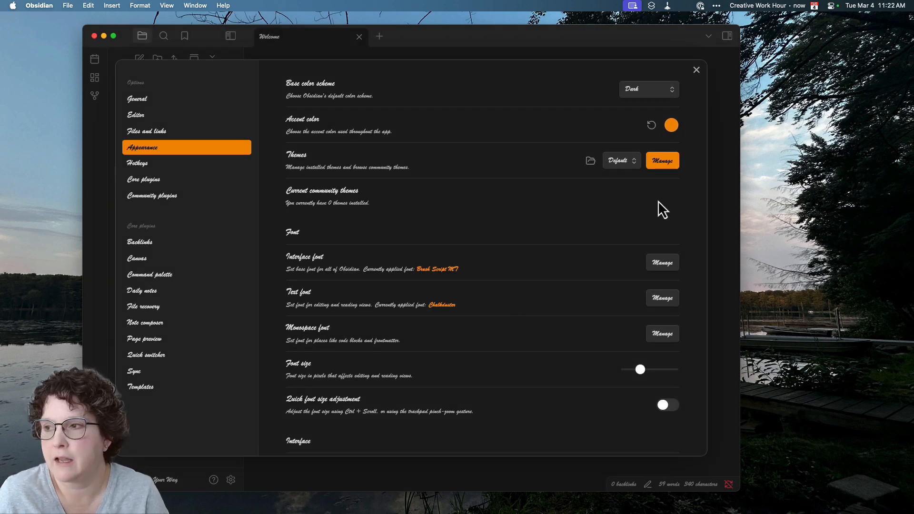
Step: Close the settings to check the Welcome note, reopen them, set the monospace font to American Typewriter, save it, and return to the note
{"action": "left_click", "coordinate": [696, 71]}
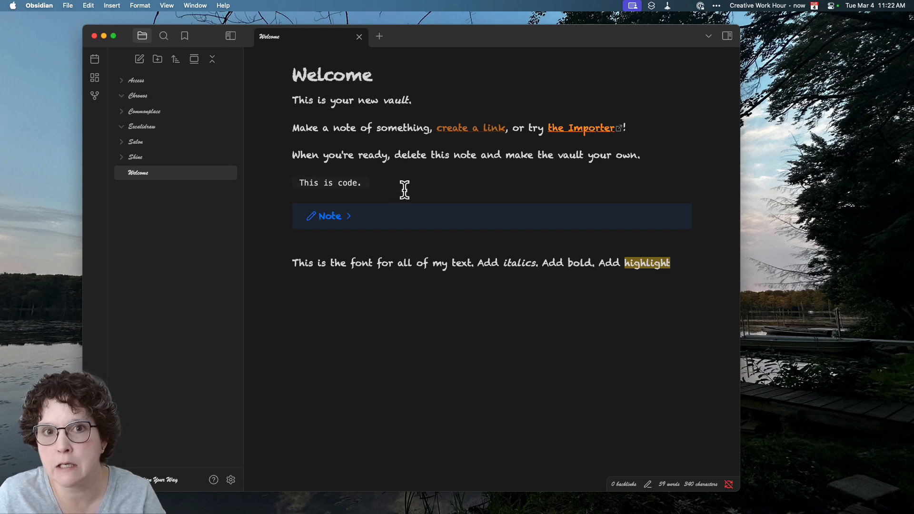
{"action": "left_click", "coordinate": [224, 482]}
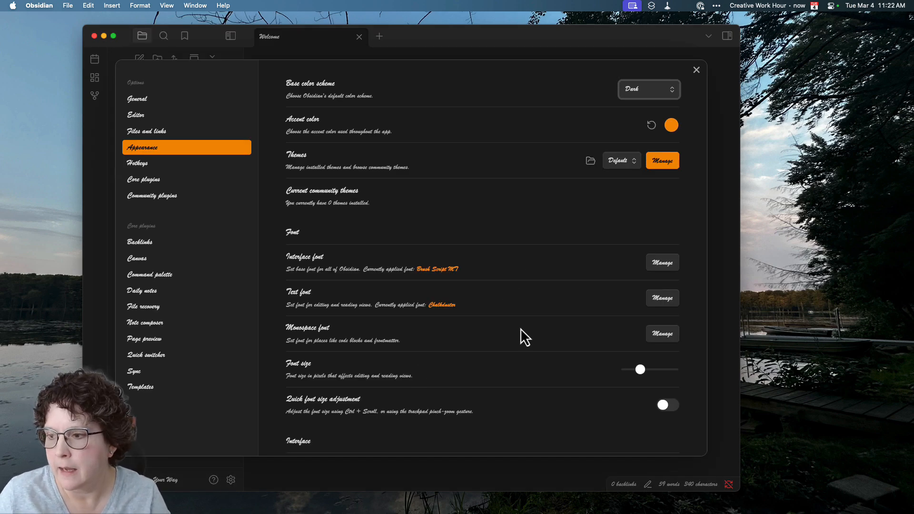
{"action": "left_click", "coordinate": [661, 334]}
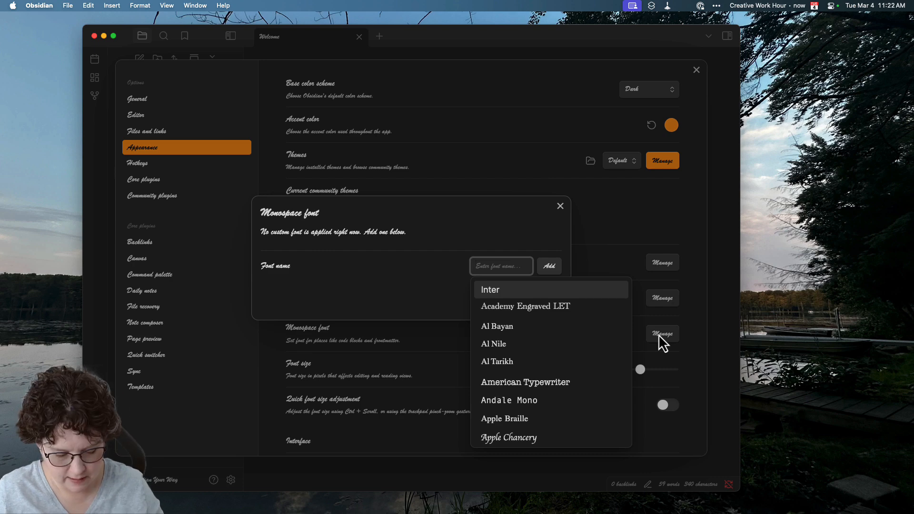
{"action": "type", "text": "ameri"}
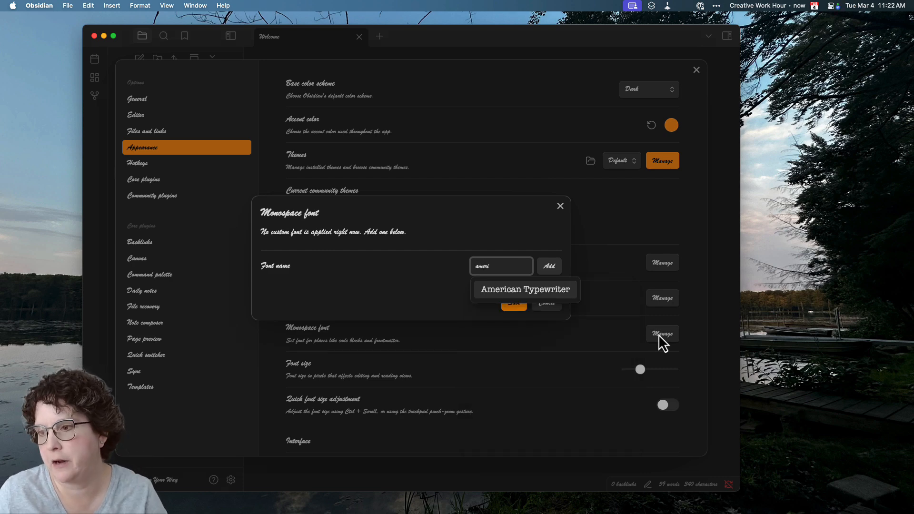
{"action": "left_click", "coordinate": [554, 290]}
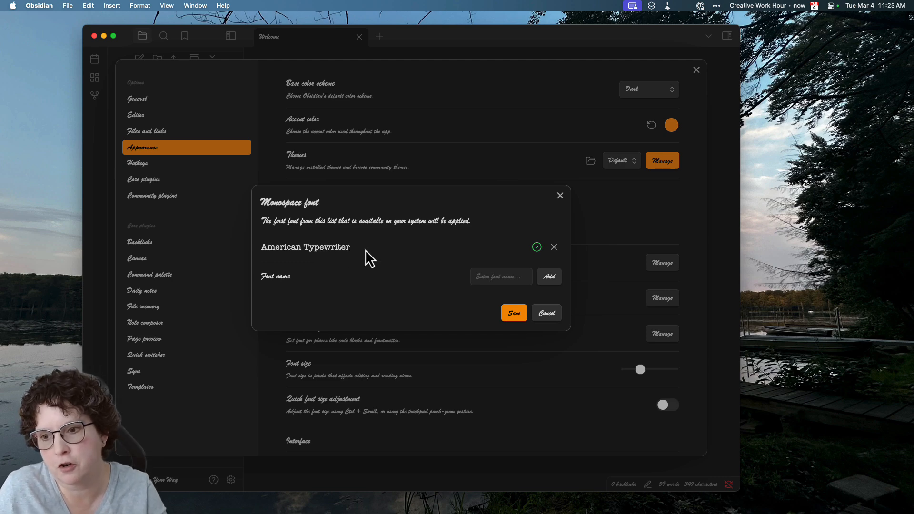
{"action": "left_click", "coordinate": [506, 316]}
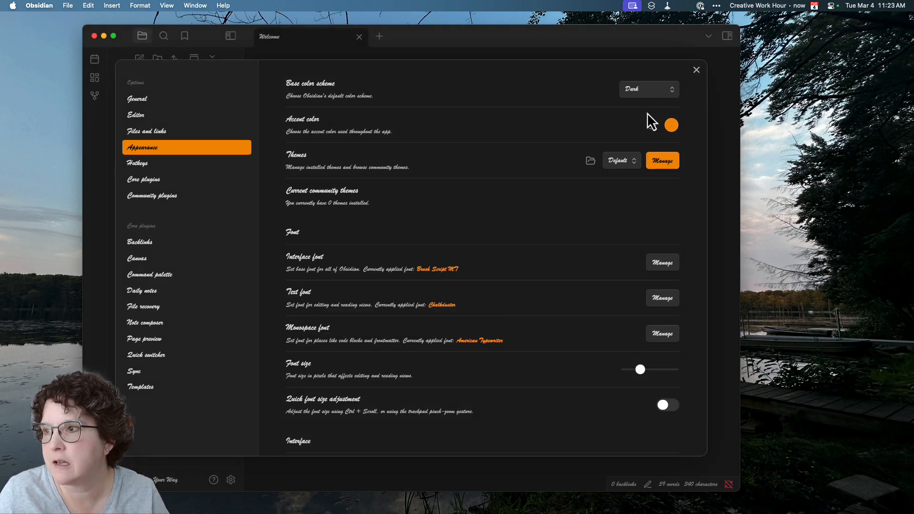
{"action": "left_click", "coordinate": [699, 70]}
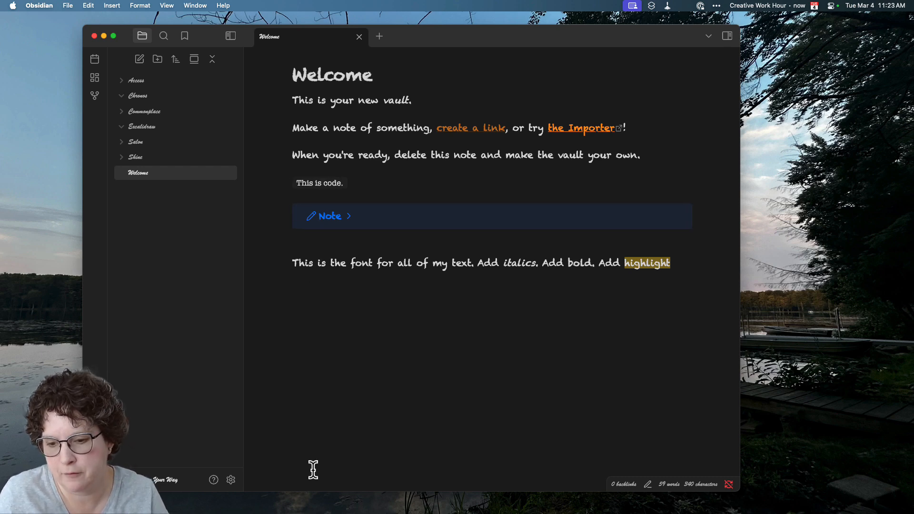
Step: Add Al Bayan to the interface font list in the Appearance settings, remove it along with Brush Script MT, and save the empty list
{"action": "left_click", "coordinate": [230, 479]}
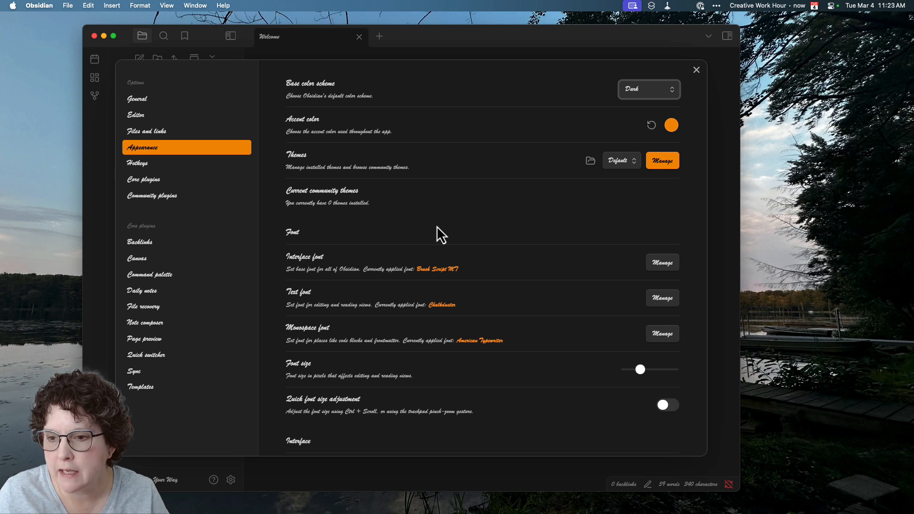
{"action": "left_click", "coordinate": [666, 268]}
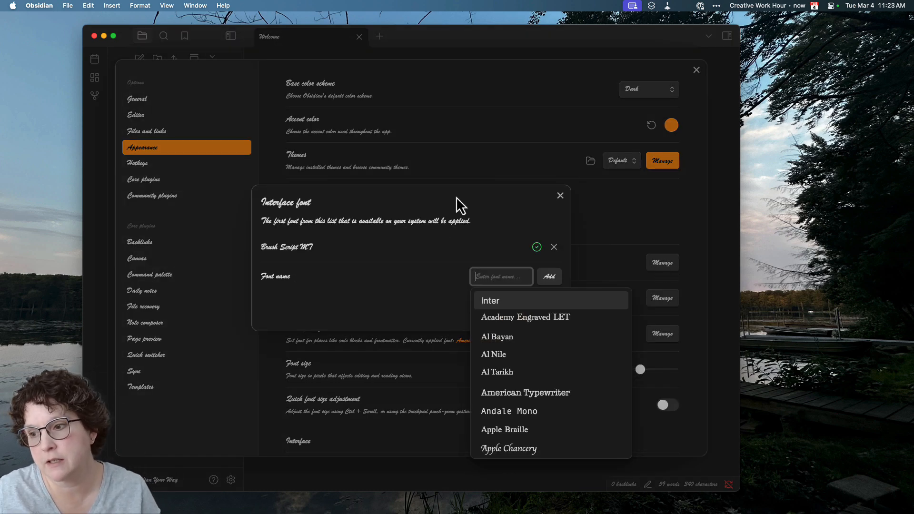
{"action": "left_click", "coordinate": [507, 337]}
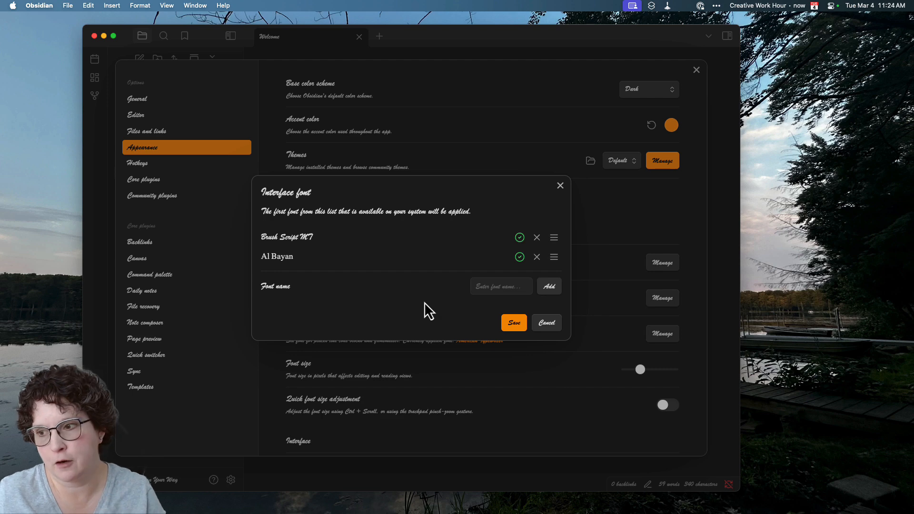
{"action": "left_click", "coordinate": [536, 257]}
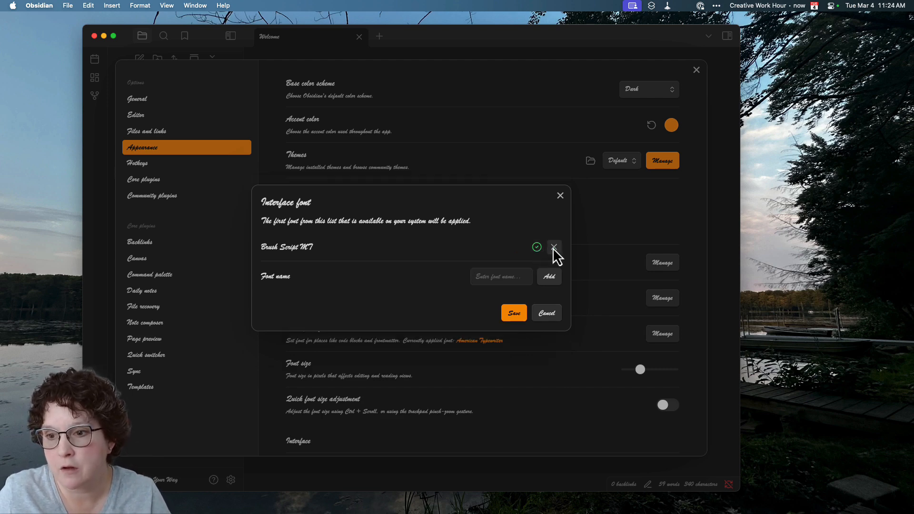
{"action": "left_click", "coordinate": [553, 248]}
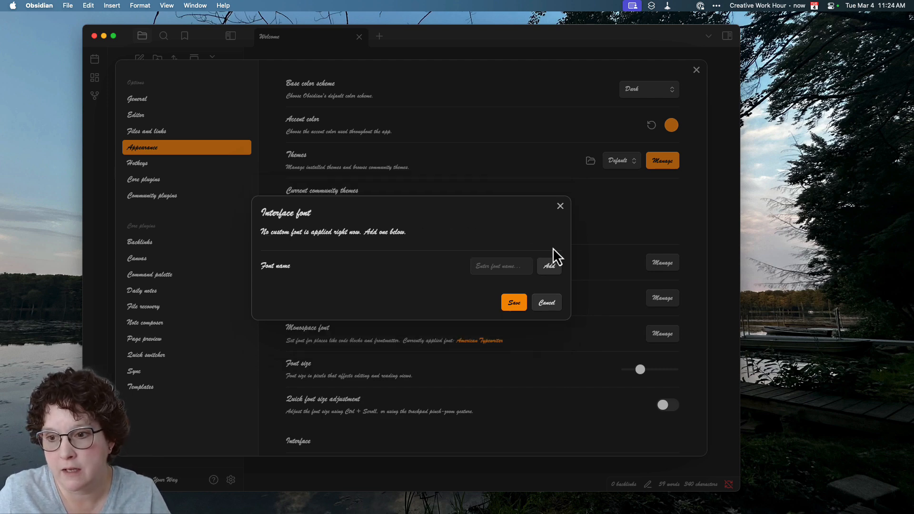
{"action": "left_click", "coordinate": [511, 313]}
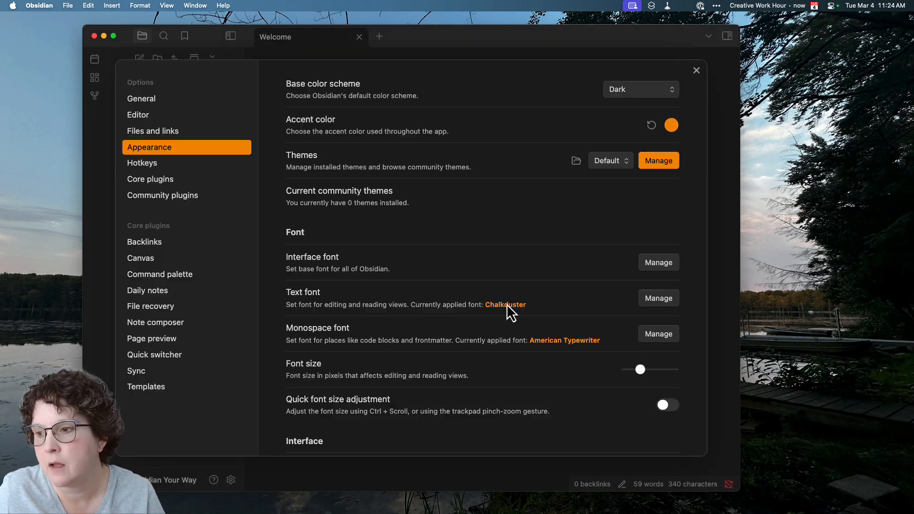
Step: Remove the custom text font Chalkduster and monospace font American Typewriter, saving each change, and close the settings
{"action": "left_click", "coordinate": [659, 299]}
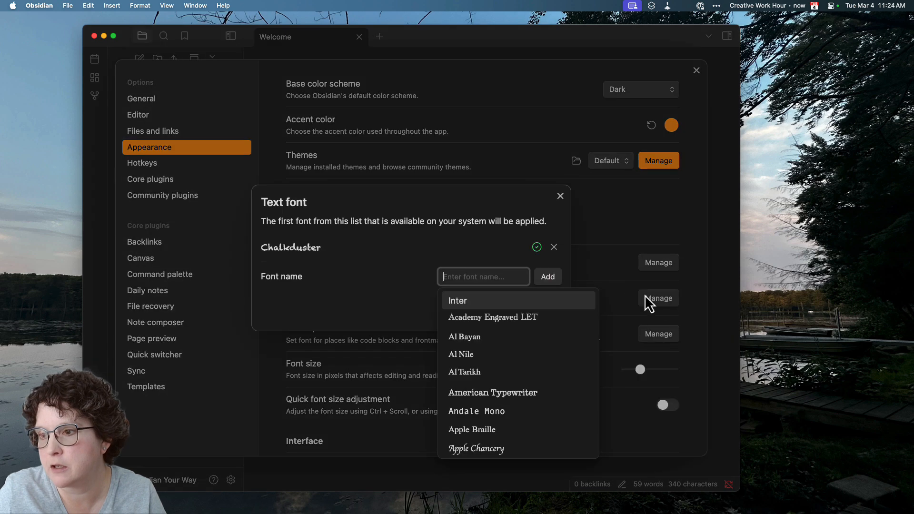
{"action": "left_click", "coordinate": [554, 248]}
{"action": "left_click", "coordinate": [506, 307]}
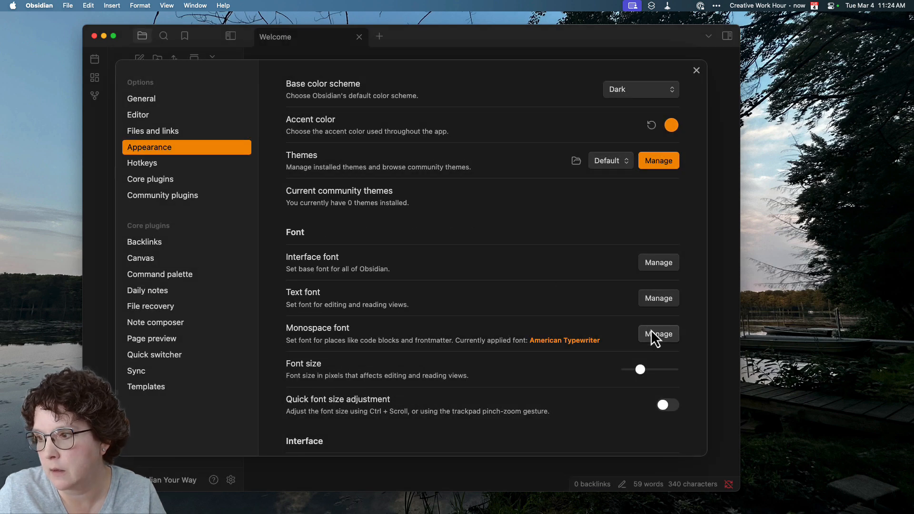
{"action": "left_click", "coordinate": [657, 333]}
{"action": "left_click", "coordinate": [557, 247]}
{"action": "left_click", "coordinate": [557, 247]}
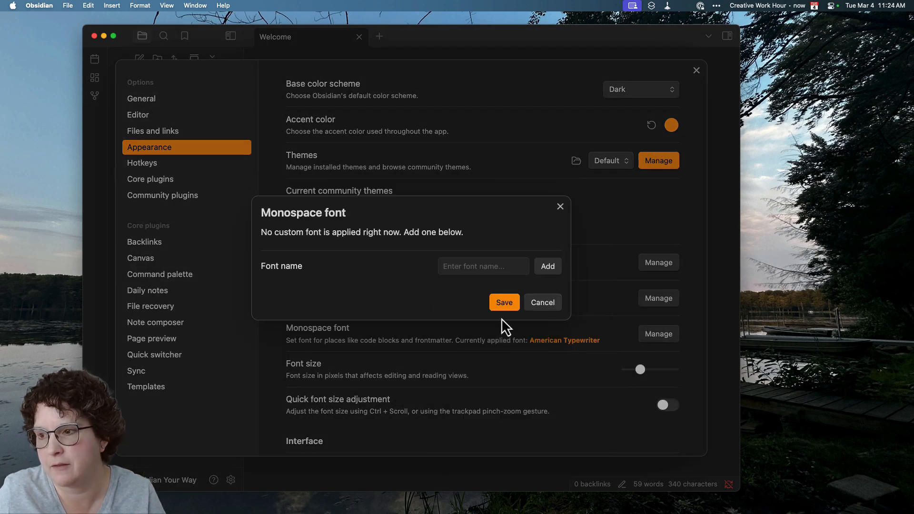
{"action": "left_click", "coordinate": [506, 306]}
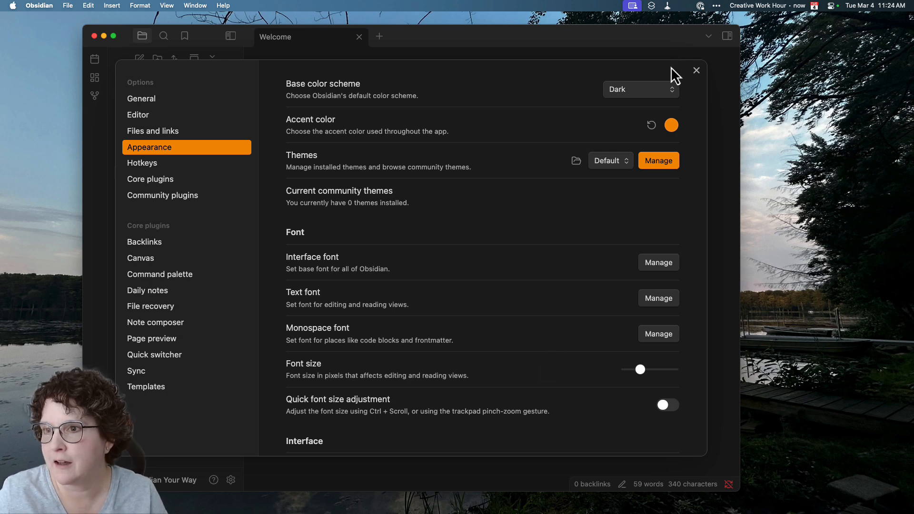
{"action": "left_click", "coordinate": [698, 71]}
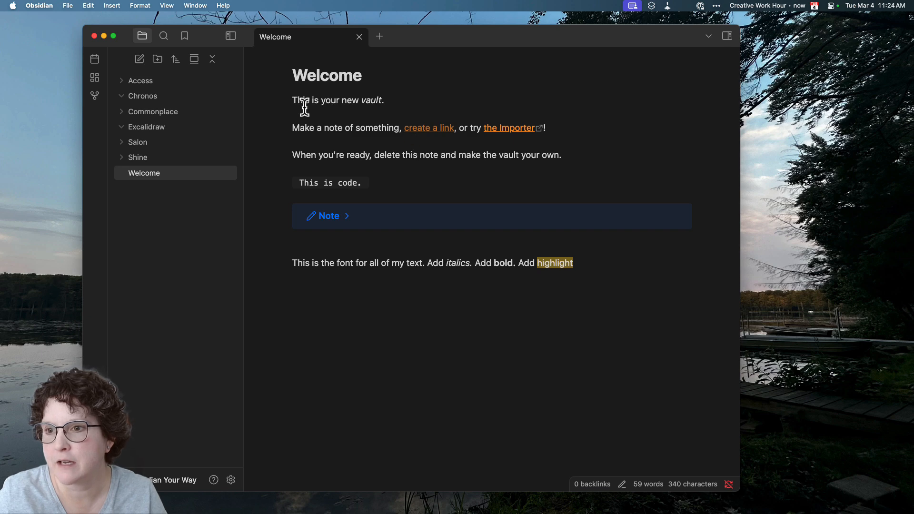
Step: Increase the font size slightly in the Appearance settings, close them, and zoom the whole app in by one level
{"action": "left_click", "coordinate": [231, 479]}
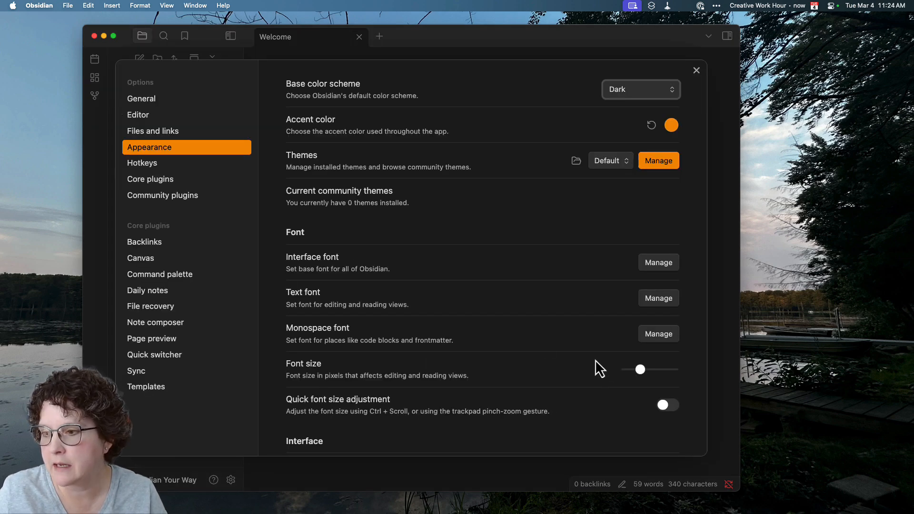
{"action": "left_click_drag", "start_coordinate": [640, 373], "coordinate": [650, 374]}
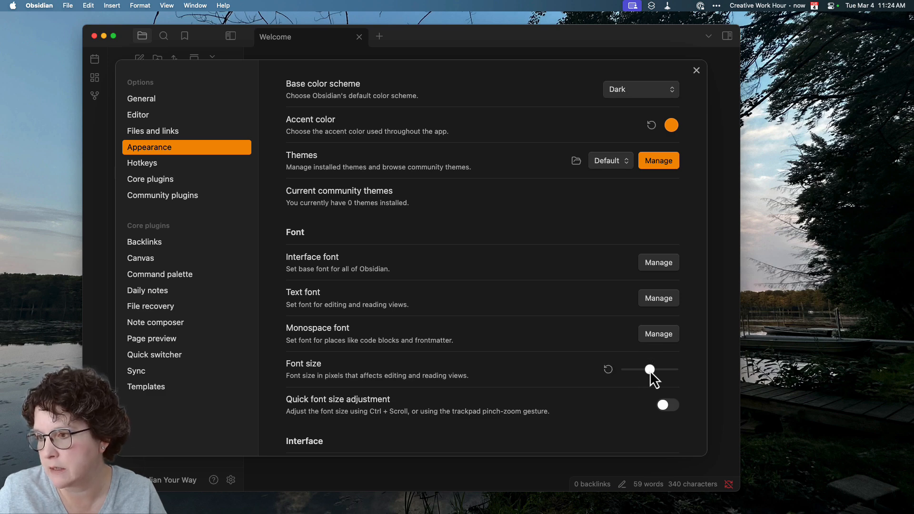
{"action": "left_click", "coordinate": [695, 70]}
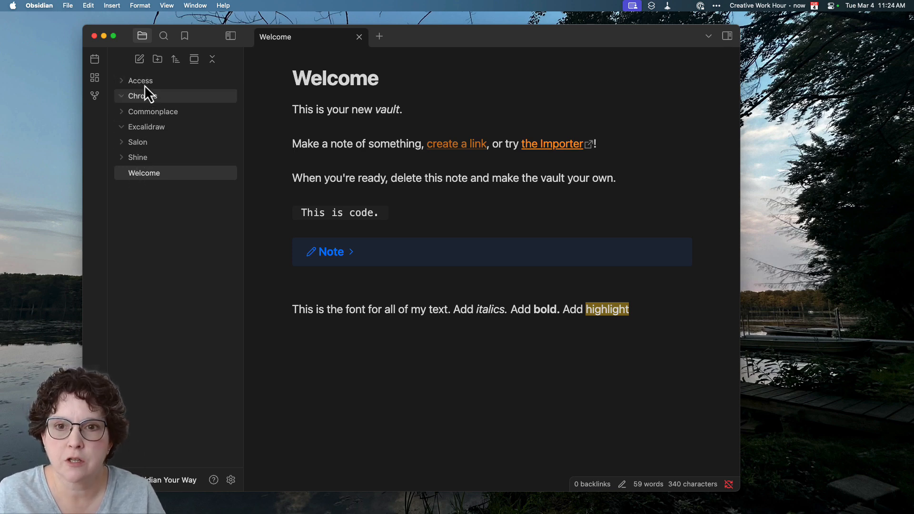
{"action": "left_click", "coordinate": [167, 7]}
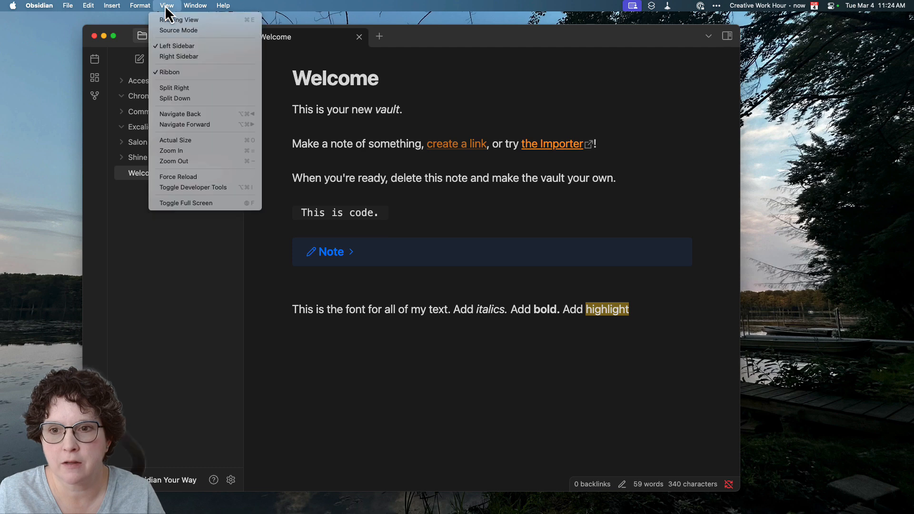
{"action": "left_click", "coordinate": [193, 153]}
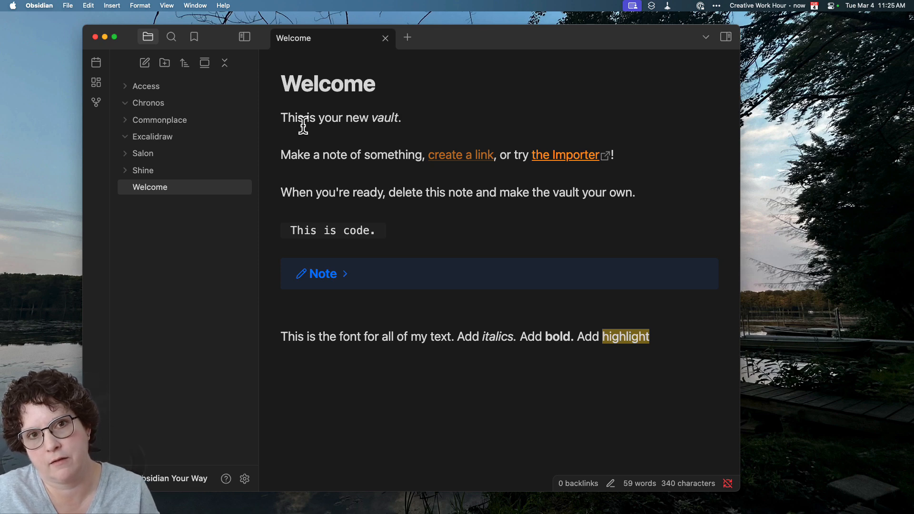
Step: Look over the font and interface options in the Appearance settings, including inline title, tab title bar and ribbon, and close the settings
{"action": "left_click", "coordinate": [246, 481]}
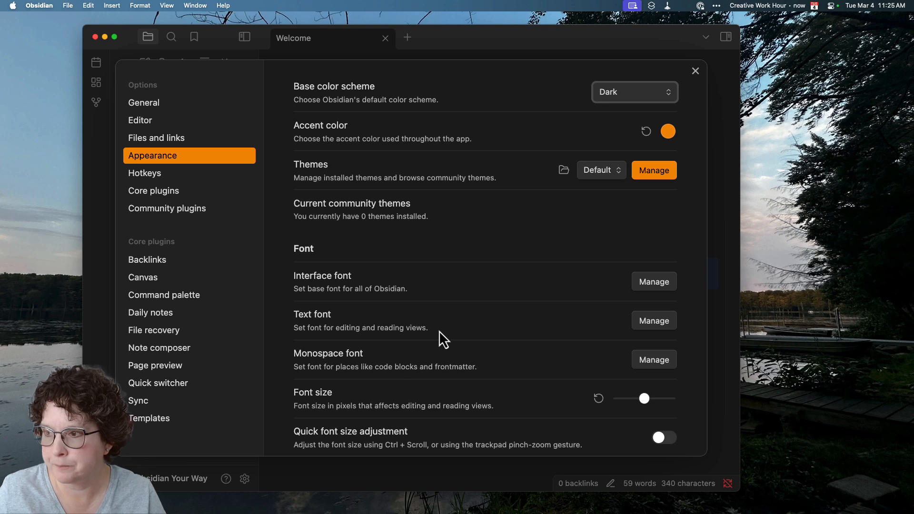
{"action": "scroll", "coordinate": [515, 307], "scroll_direction": "down", "scroll_amount": 5}
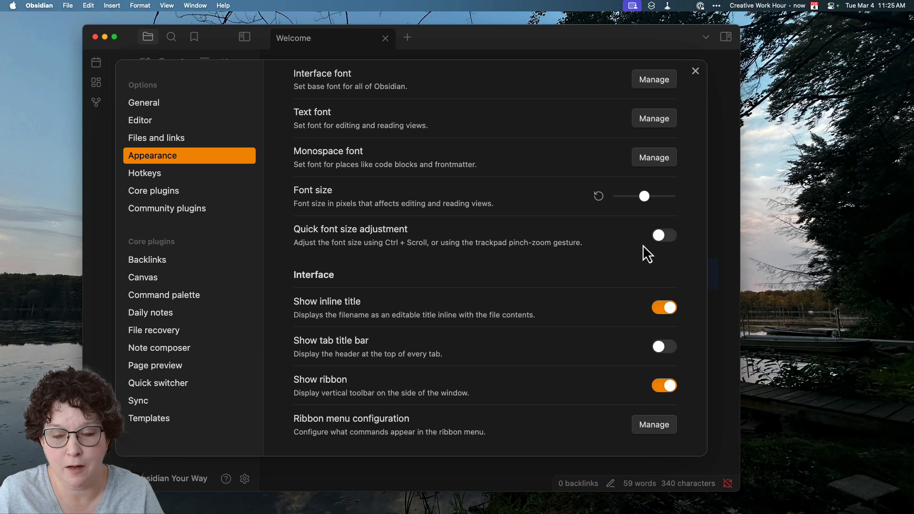
{"action": "scroll", "coordinate": [490, 328], "scroll_direction": "down", "scroll_amount": 2}
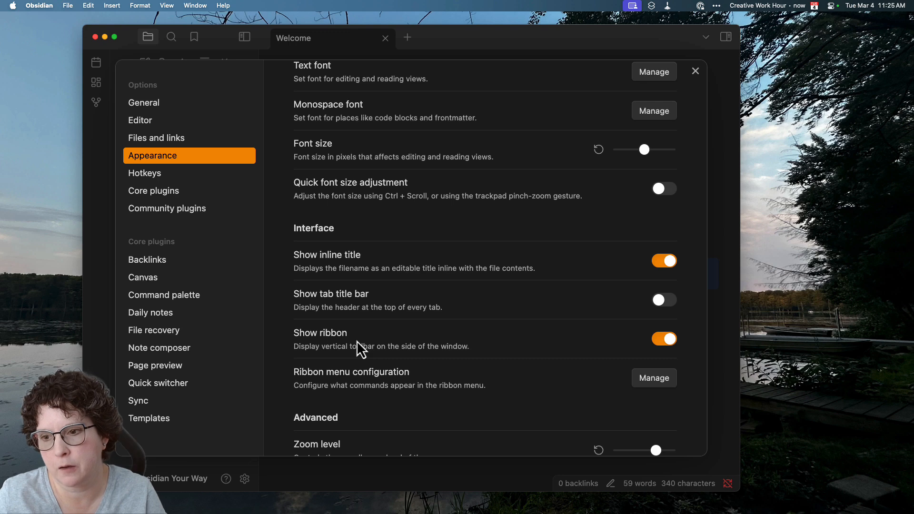
{"action": "left_click", "coordinate": [695, 71]}
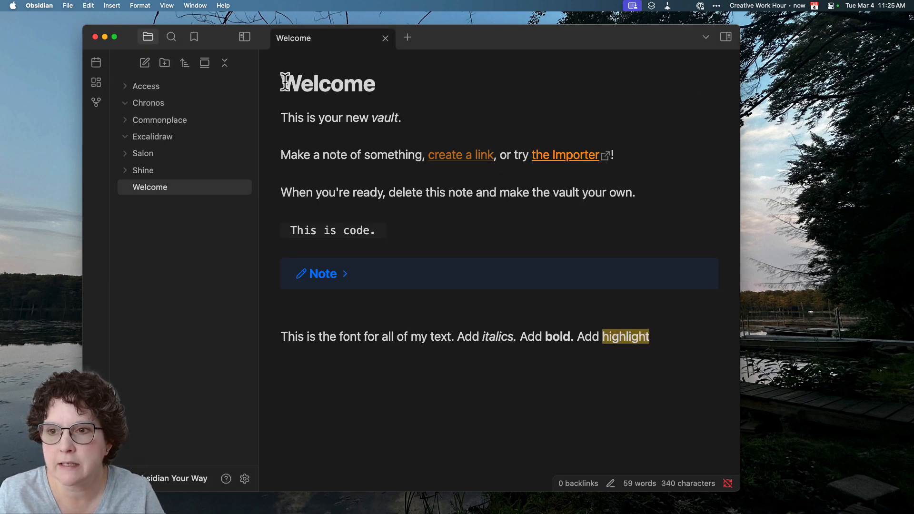
Step: Rename the Welcome note to "Hi" by replacing its inline title
{"action": "left_click_drag", "start_coordinate": [281, 82], "coordinate": [383, 84]}
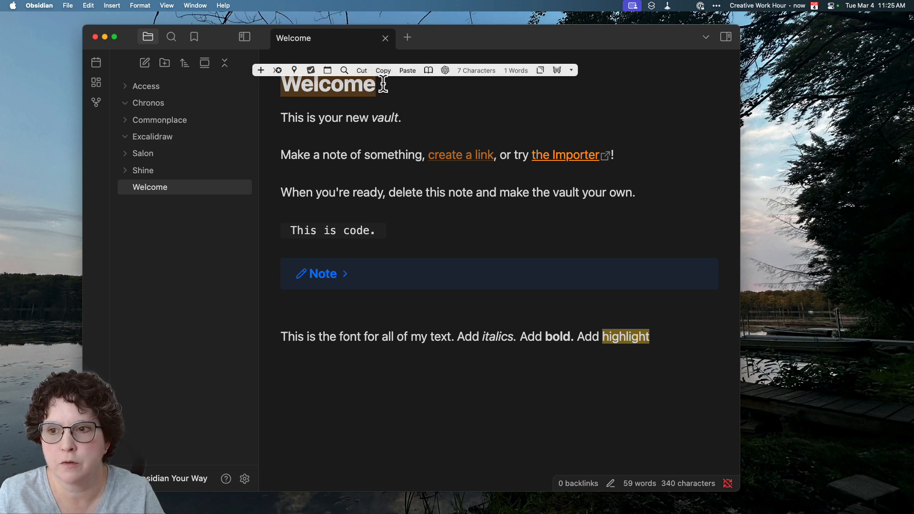
{"action": "left_click", "coordinate": [325, 84]}
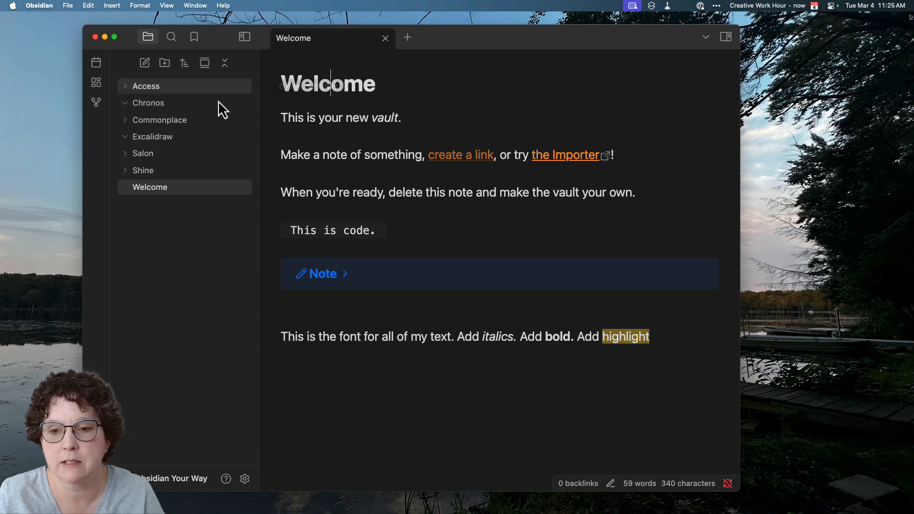
{"action": "mouse_move", "coordinate": [145, 192]}
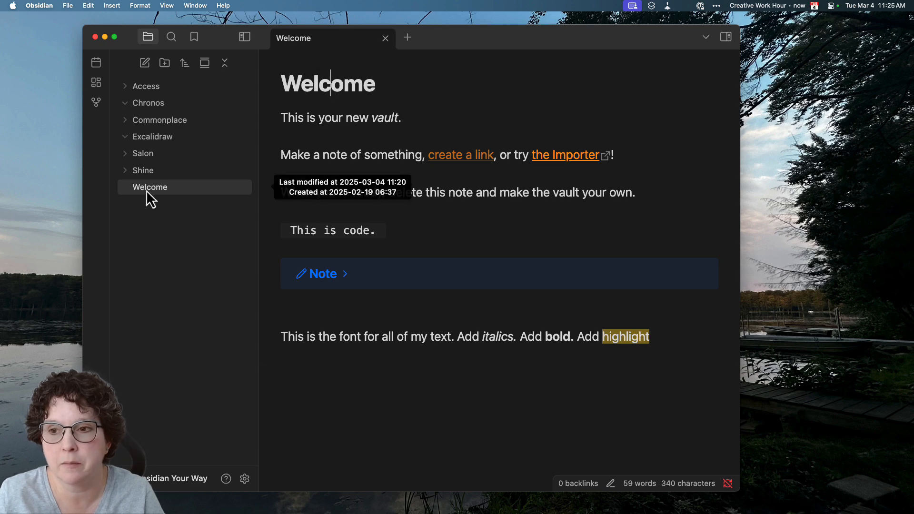
{"action": "left_click_drag", "start_coordinate": [286, 81], "coordinate": [397, 81]}
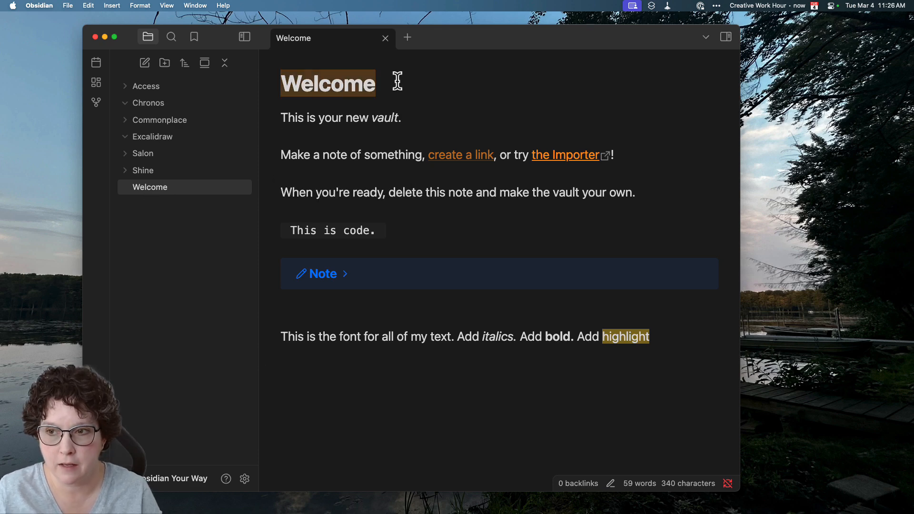
{"action": "type", "text": "Hi"}
{"action": "key", "text": "Return"}
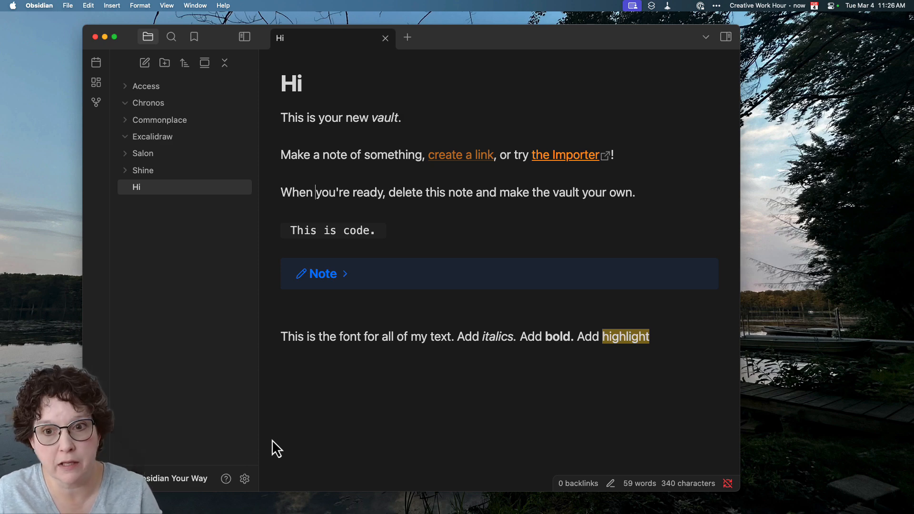
Step: Turn off Show inline title in the Interface section of the Appearance settings
{"action": "left_click", "coordinate": [244, 478]}
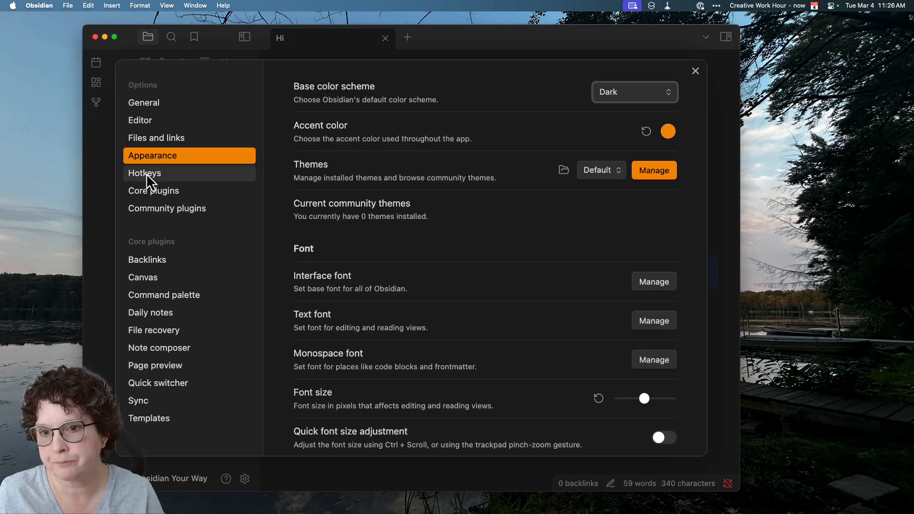
{"action": "scroll", "coordinate": [376, 289], "scroll_direction": "down", "scroll_amount": 5}
{"action": "scroll", "coordinate": [375, 290], "scroll_direction": "down", "scroll_amount": 1}
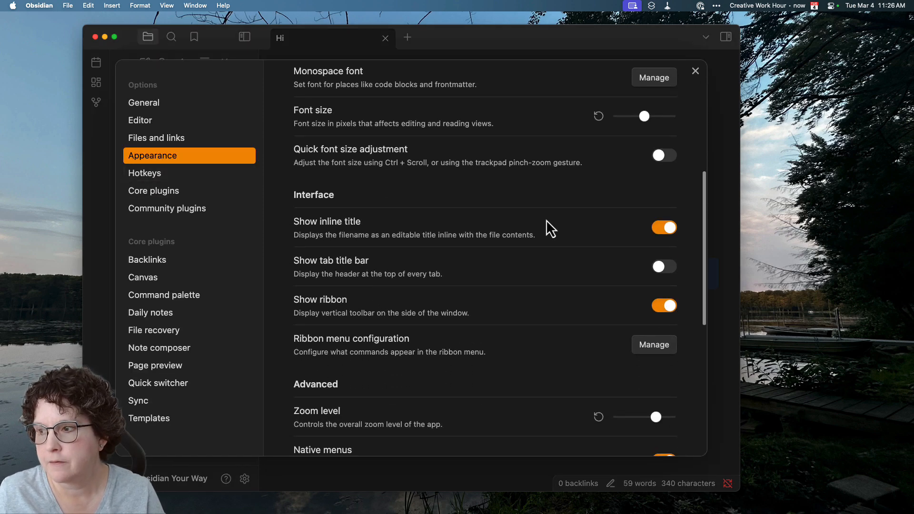
{"action": "left_click", "coordinate": [664, 229]}
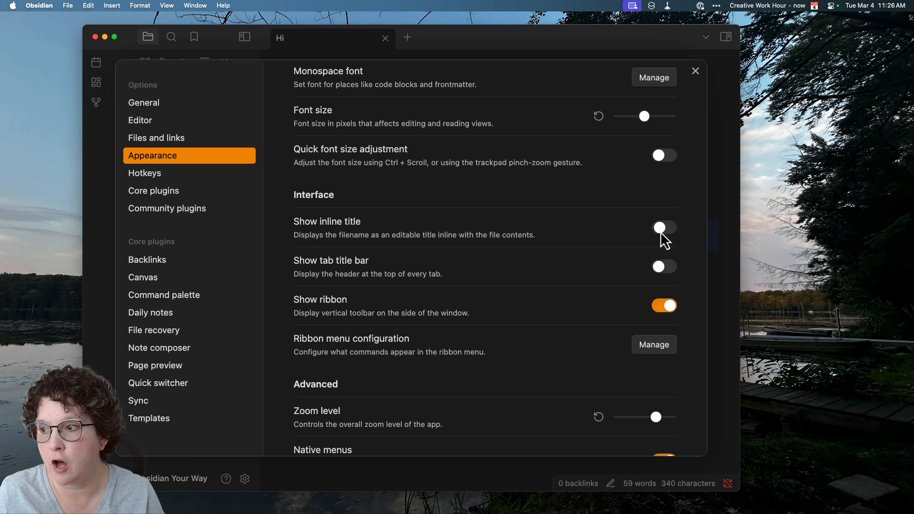
Step: Close the settings and view the rename and other file actions offered on the Hi note's tab and its file list entry
{"action": "left_click", "coordinate": [694, 70]}
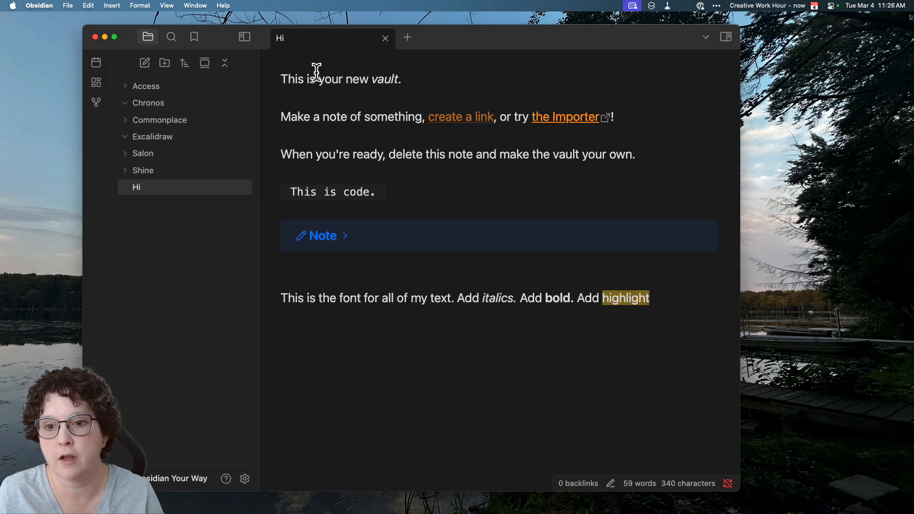
{"action": "right_click", "coordinate": [290, 44]}
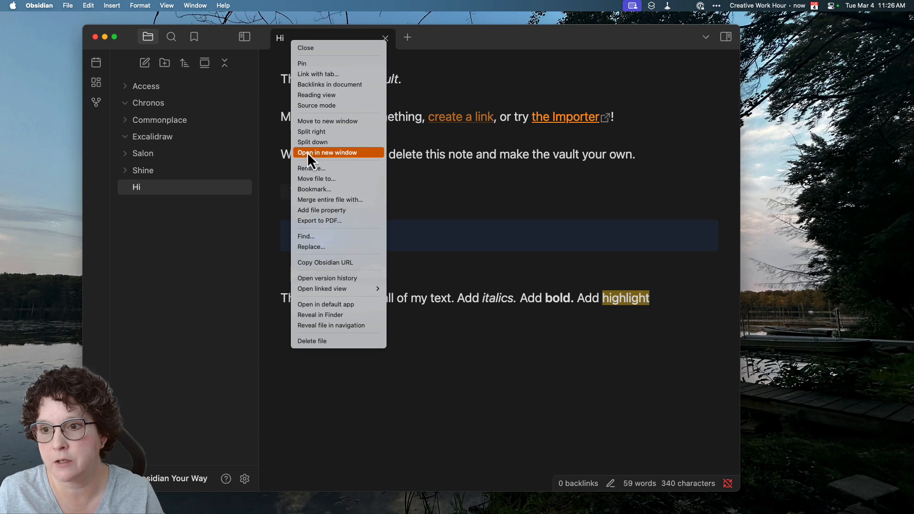
{"action": "left_click", "coordinate": [136, 186]}
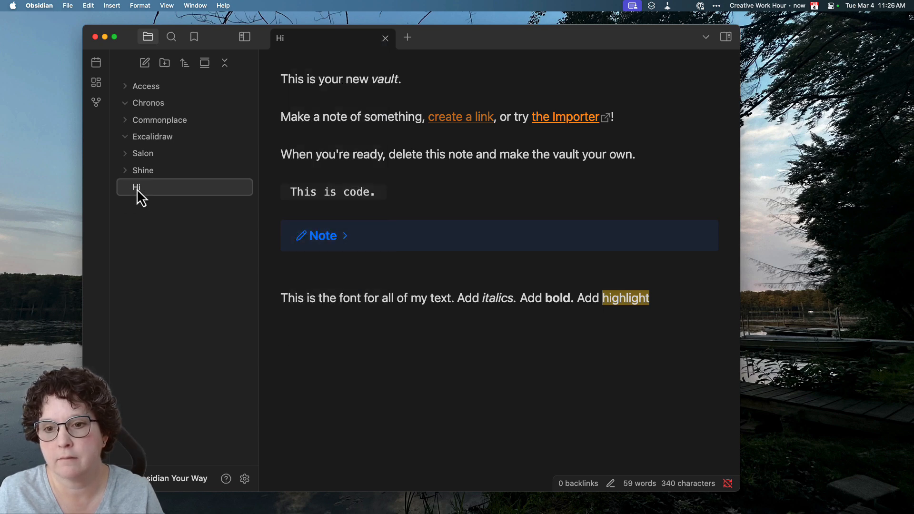
{"action": "right_click", "coordinate": [136, 189]}
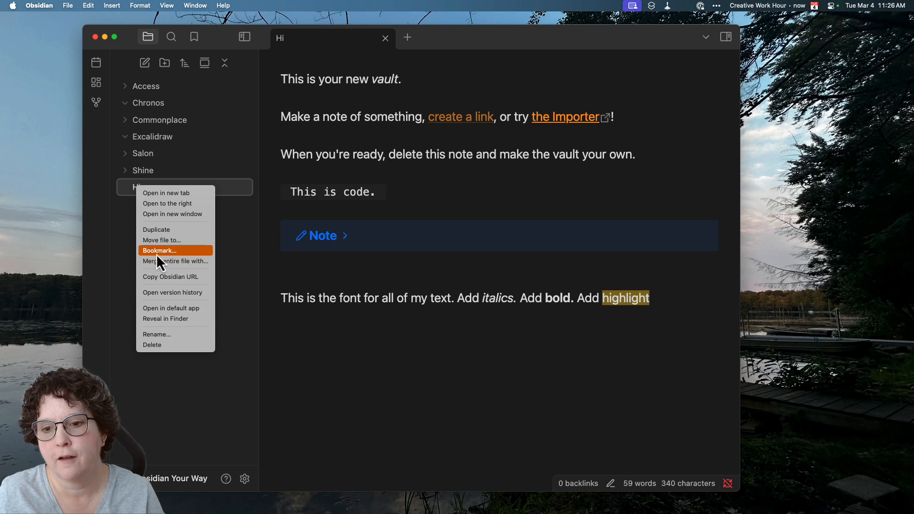
{"action": "left_click", "coordinate": [344, 116]}
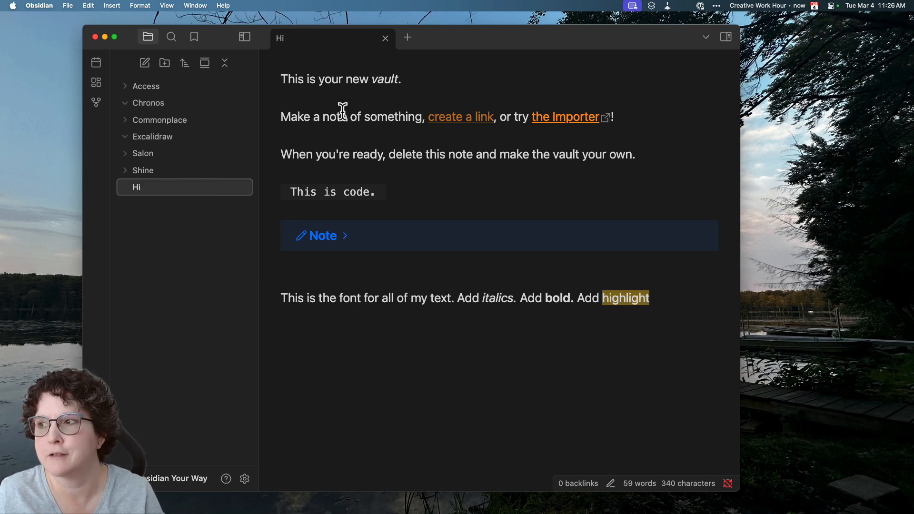
Step: Turn Show inline title back on in the Appearance settings and return to the note
{"action": "left_click", "coordinate": [245, 479]}
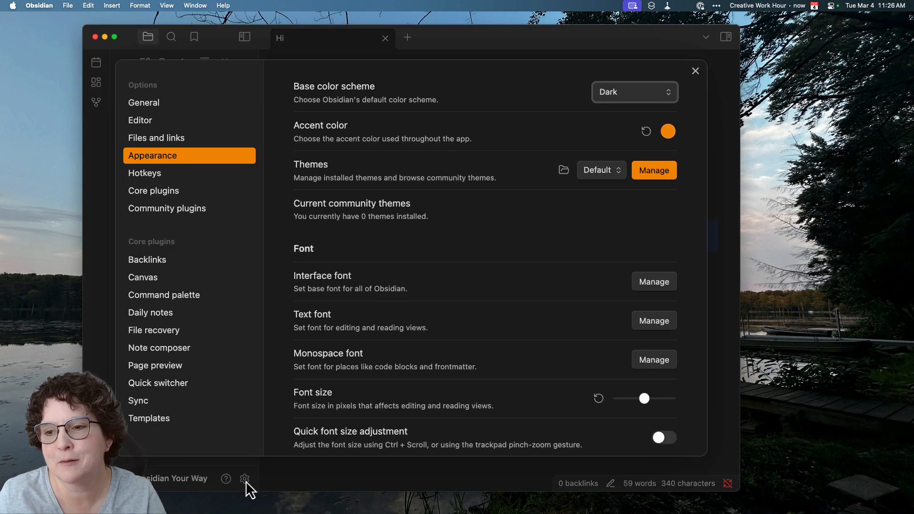
{"action": "scroll", "coordinate": [426, 271], "scroll_direction": "down", "scroll_amount": 5}
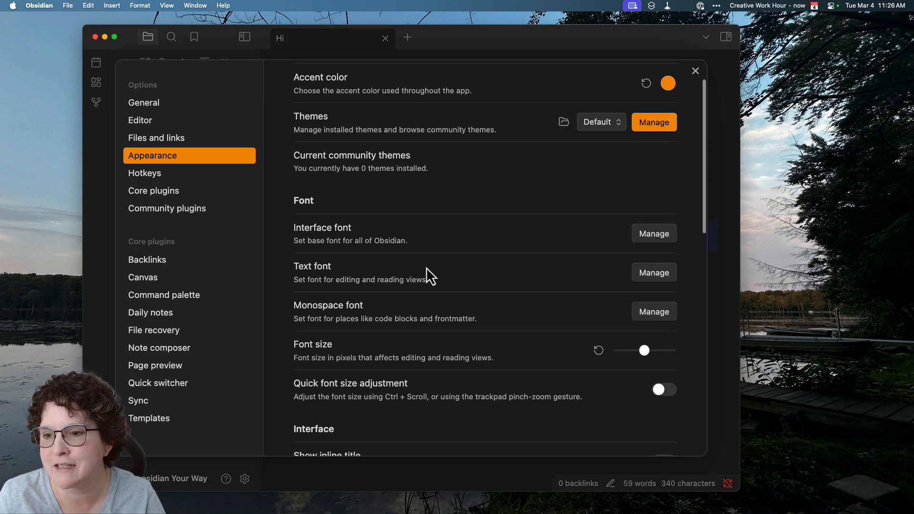
{"action": "scroll", "coordinate": [371, 282], "scroll_direction": "down", "scroll_amount": 4}
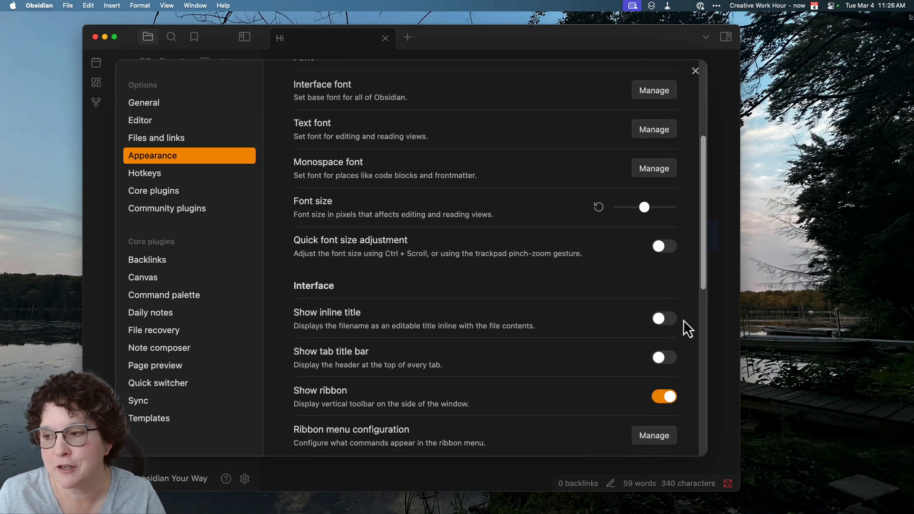
{"action": "left_click", "coordinate": [668, 319]}
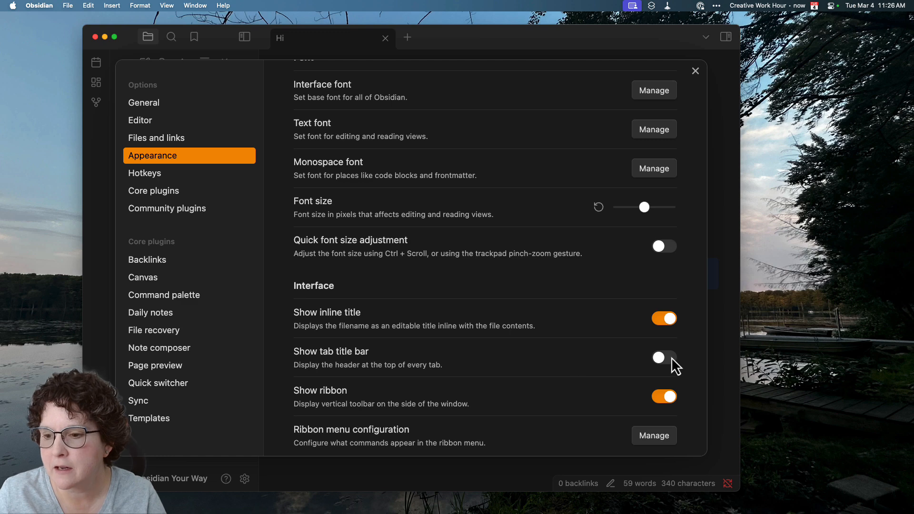
{"action": "left_click", "coordinate": [695, 71]}
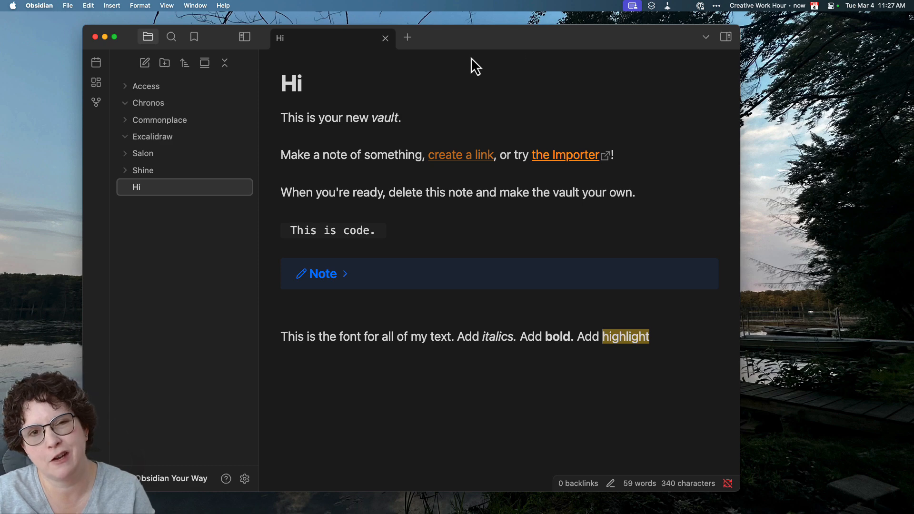
Step: Turn on Show tab title bar in the Interface section of the Appearance settings and close the settings
{"action": "left_click", "coordinate": [245, 479]}
{"action": "scroll", "coordinate": [582, 378], "scroll_direction": "down", "scroll_amount": 5}
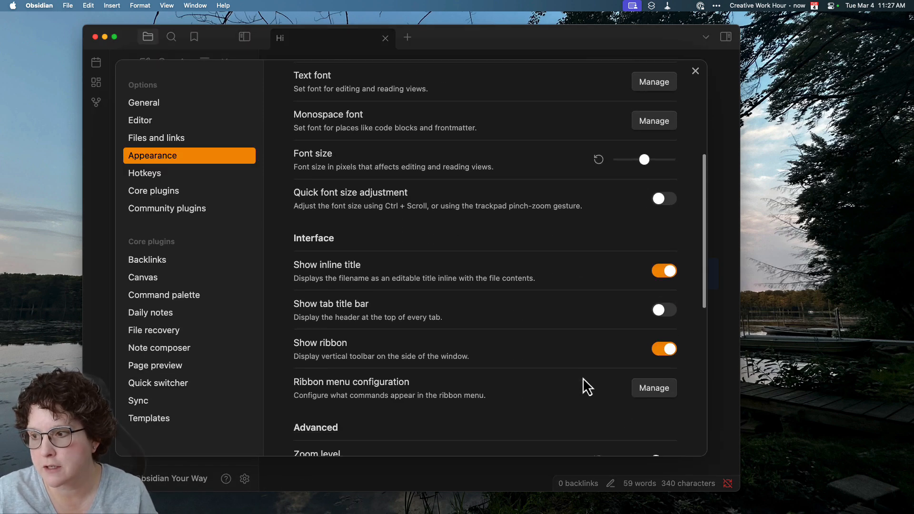
{"action": "left_click", "coordinate": [673, 310]}
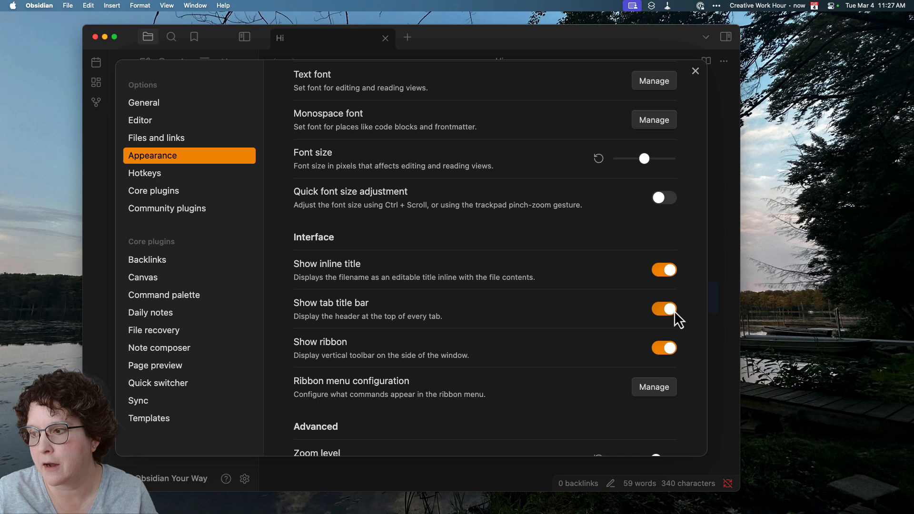
{"action": "left_click", "coordinate": [695, 71]}
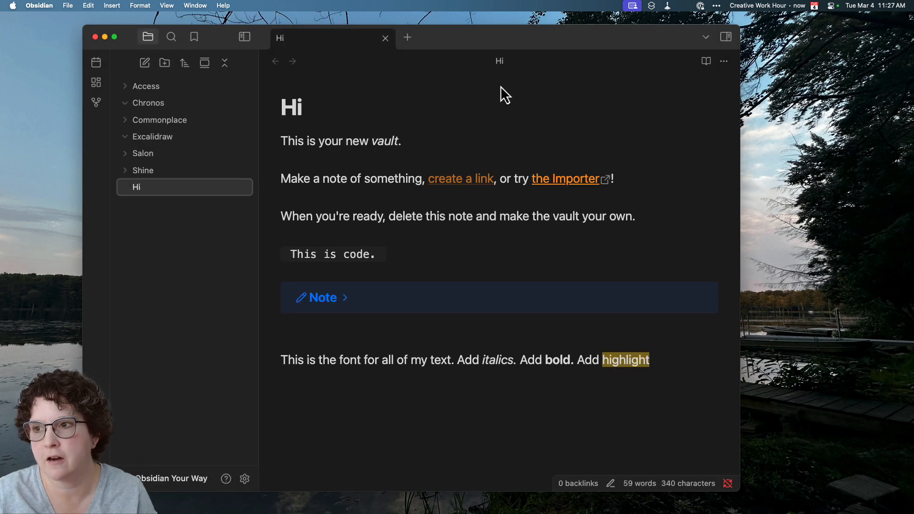
Step: Rename the Hi note to "First Note" by replacing its inline title
{"action": "left_click_drag", "start_coordinate": [302, 109], "coordinate": [260, 112]}
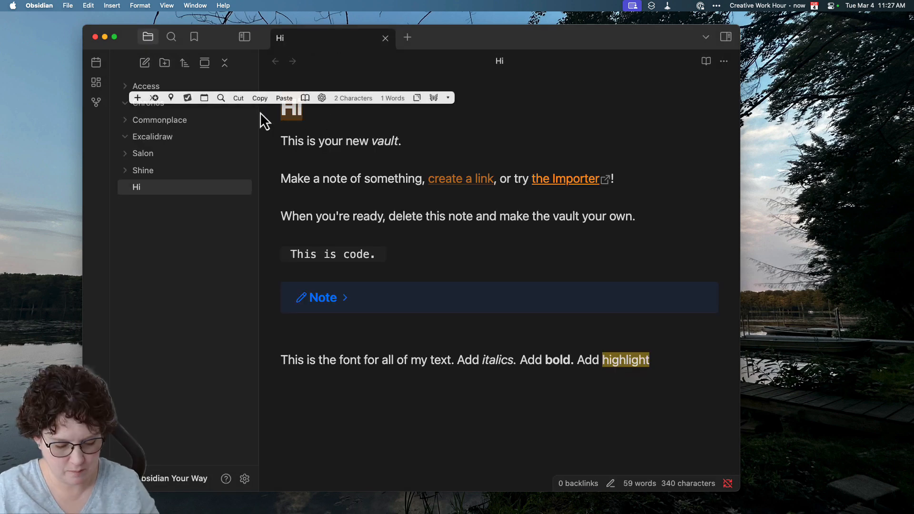
{"action": "type", "text": "First Note"}
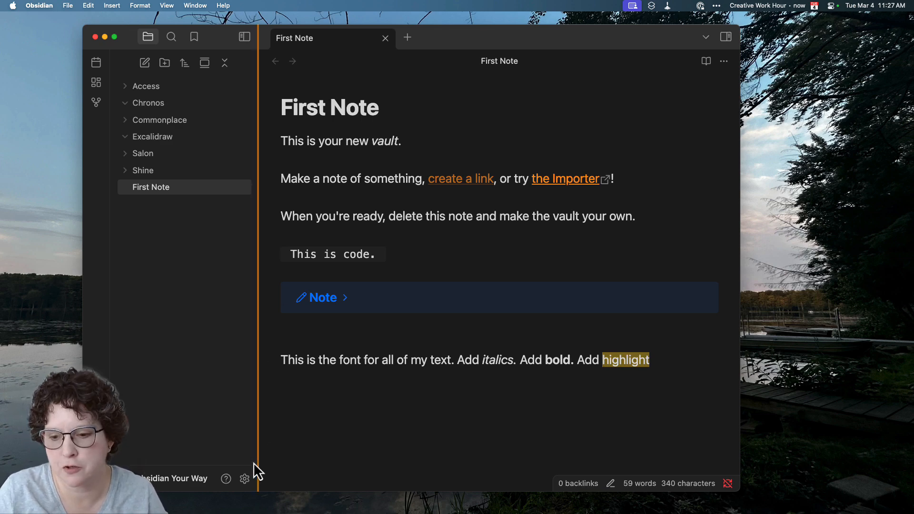
Step: Review the interface options in the Appearance settings, close them, and briefly view the command palette's list of commands
{"action": "left_click", "coordinate": [246, 479]}
{"action": "scroll", "coordinate": [457, 257], "scroll_direction": "down", "scroll_amount": 5}
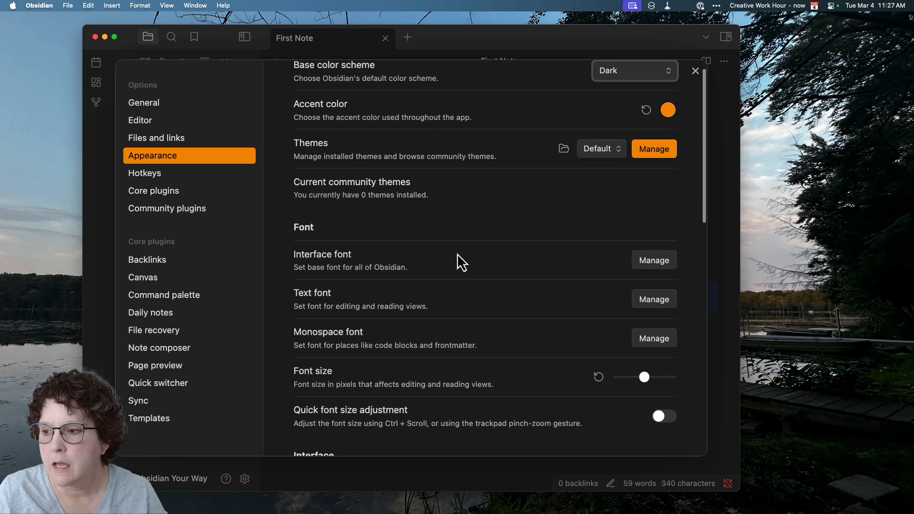
{"action": "scroll", "coordinate": [435, 298], "scroll_direction": "down", "scroll_amount": 5}
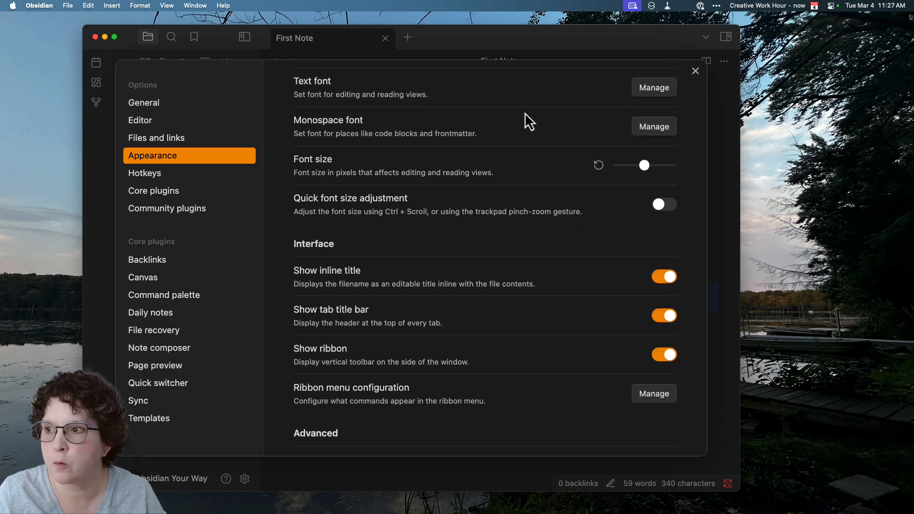
{"action": "left_click", "coordinate": [696, 71]}
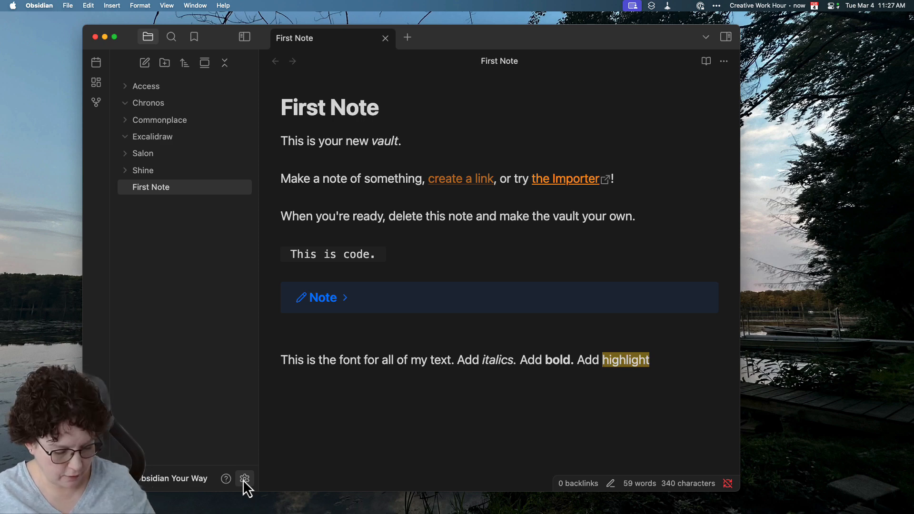
{"action": "key", "text": "super+p"}
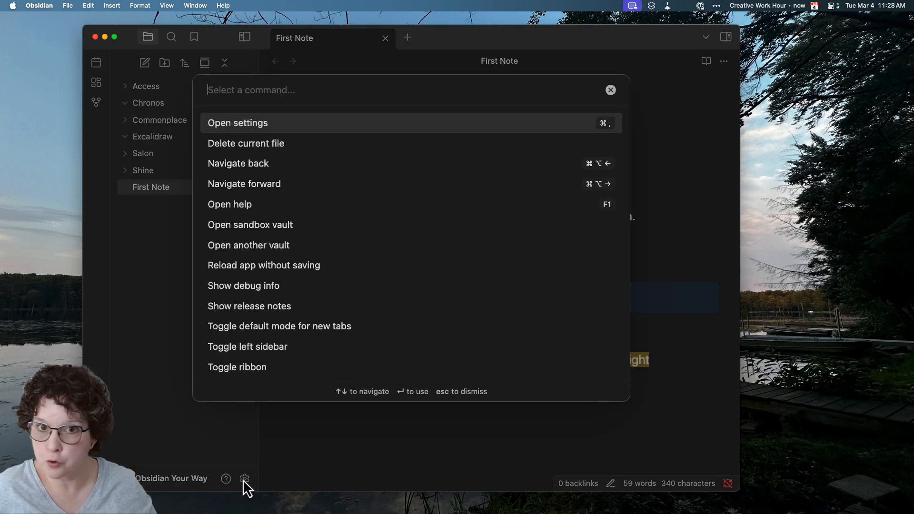
{"action": "key", "text": "Escape"}
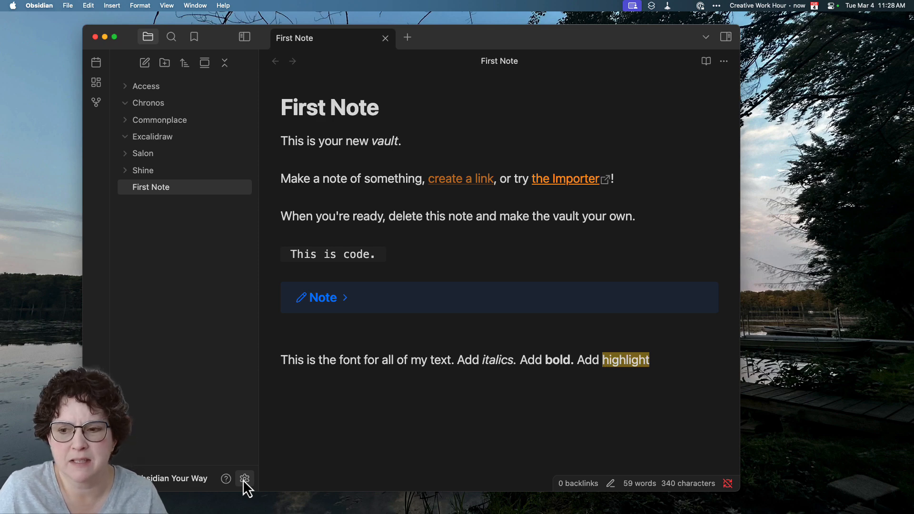
Step: Turn off Show ribbon in the Appearance settings and close them to view the window without the vertical toolbar
{"action": "left_click", "coordinate": [244, 481]}
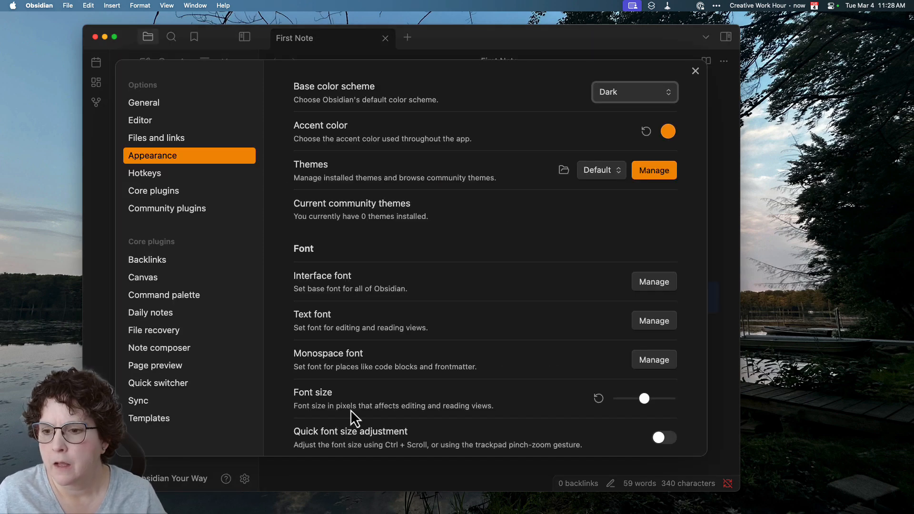
{"action": "scroll", "coordinate": [415, 356], "scroll_direction": "down", "scroll_amount": 10}
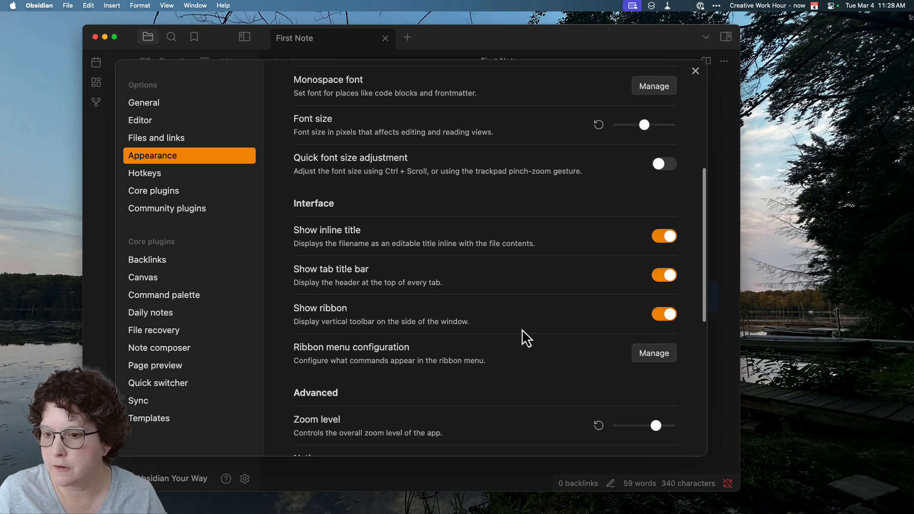
{"action": "left_click", "coordinate": [659, 316]}
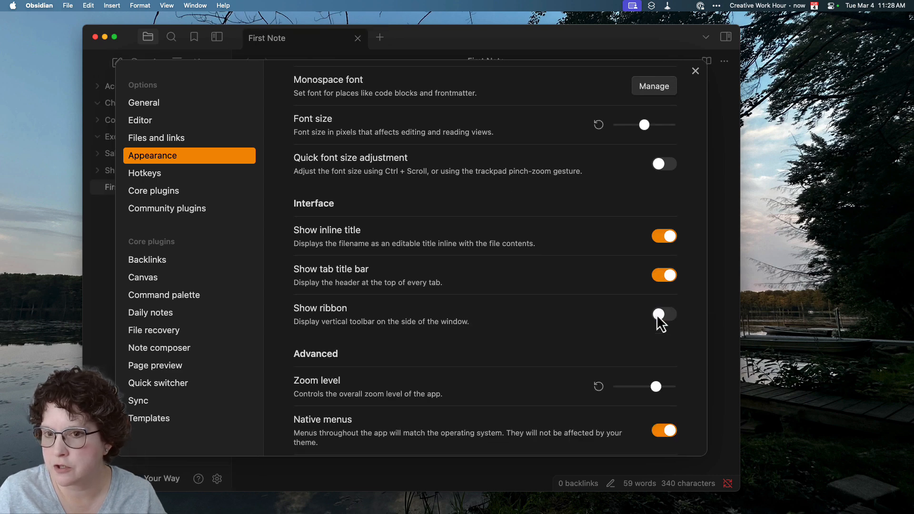
{"action": "left_click", "coordinate": [695, 72]}
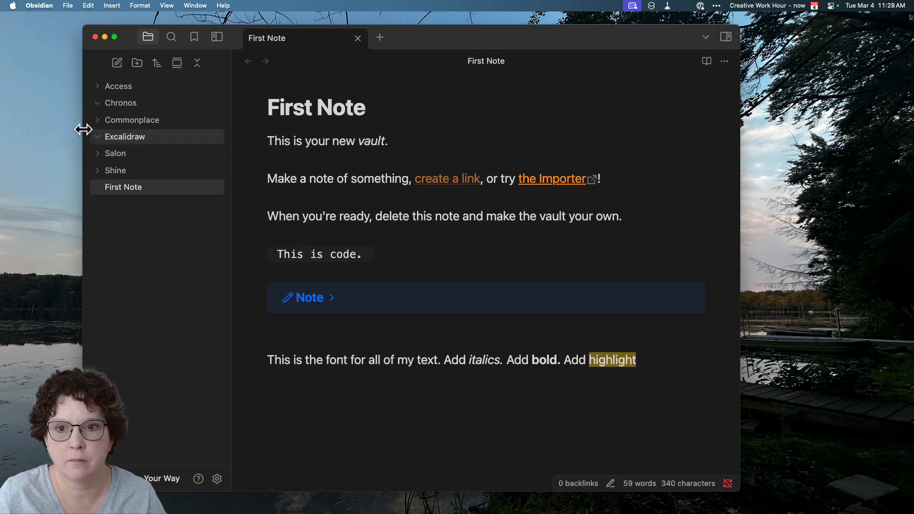
Step: Reopen the Appearance settings and turn Show ribbon back on
{"action": "left_click", "coordinate": [217, 478]}
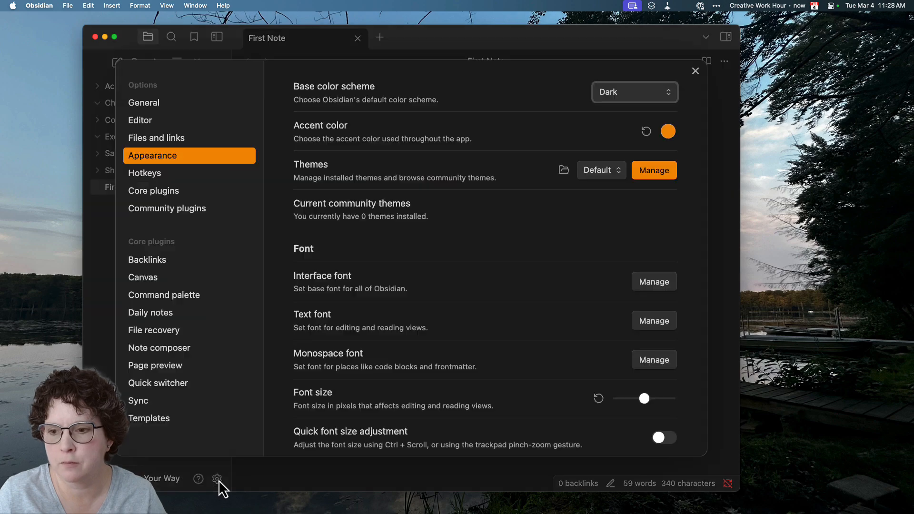
{"action": "scroll", "coordinate": [428, 381], "scroll_direction": "down", "scroll_amount": 10}
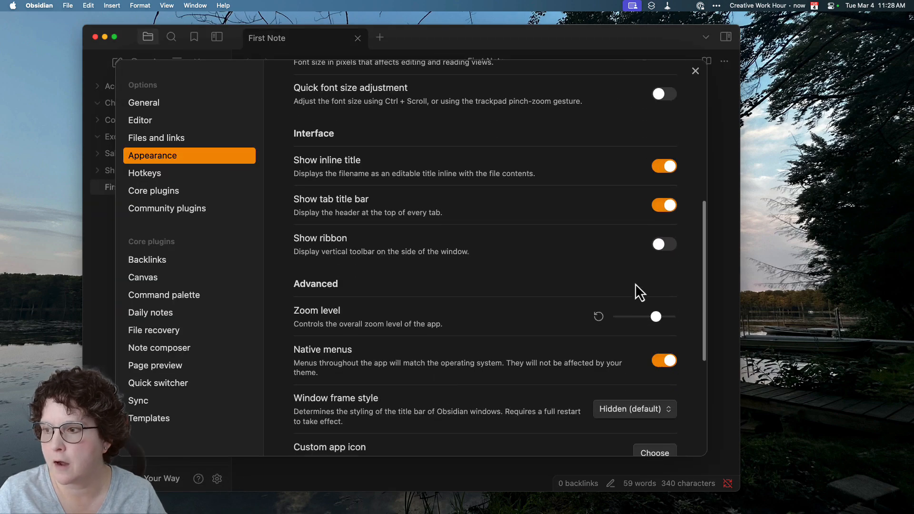
{"action": "left_click", "coordinate": [667, 245]}
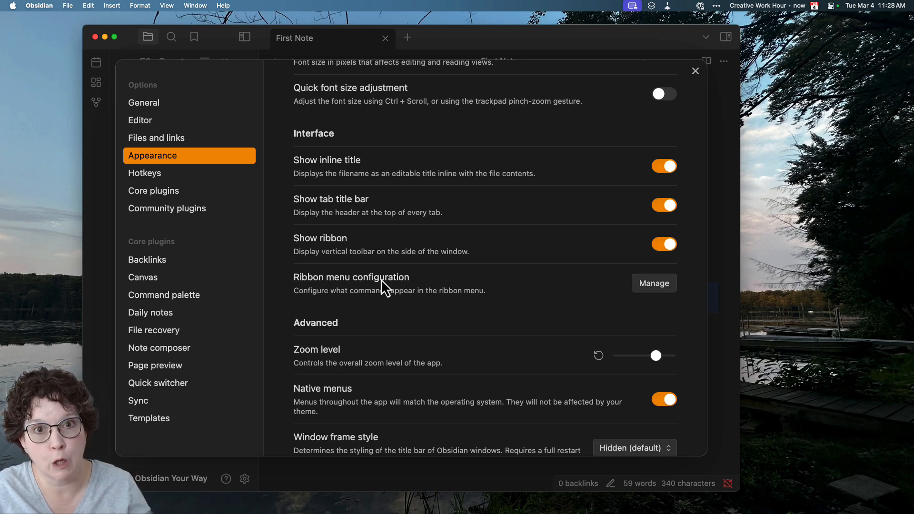
Step: Add Open quick switcher, Insert template and Open command palette to the ribbon menu, then close the settings
{"action": "left_click", "coordinate": [643, 285]}
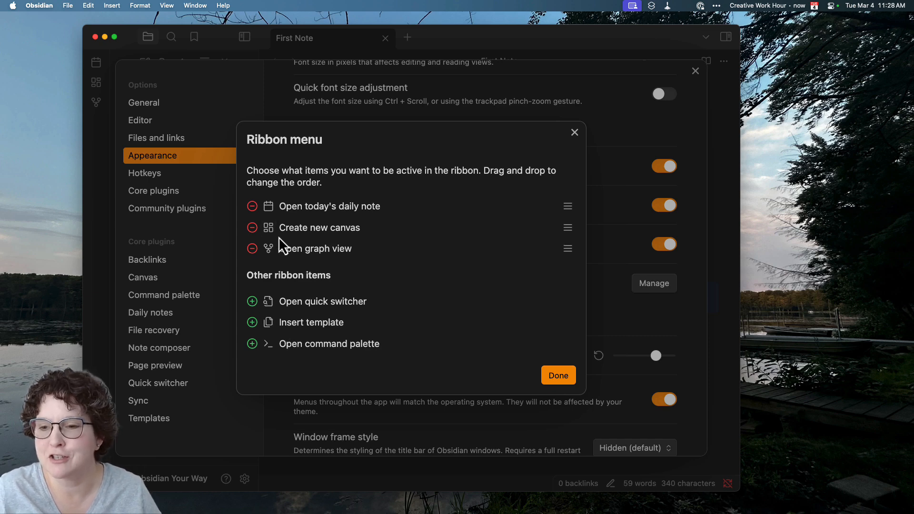
{"action": "left_click", "coordinate": [252, 301]}
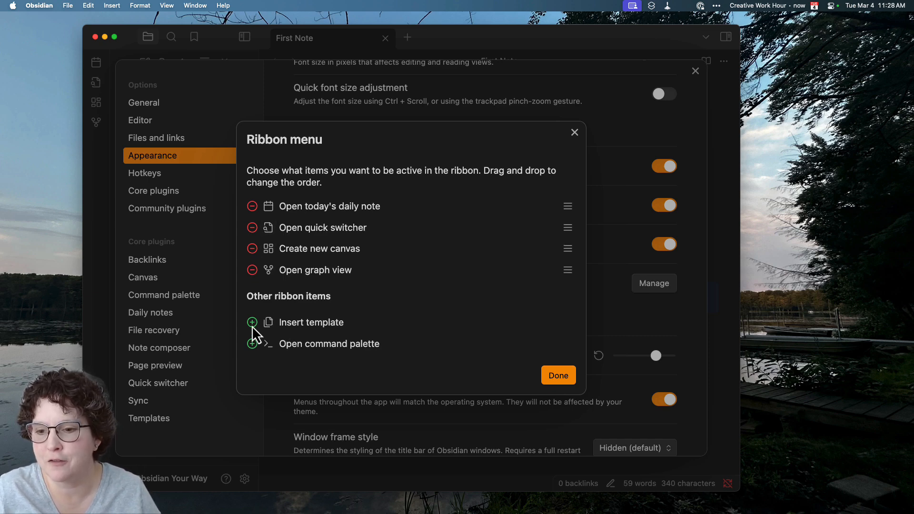
{"action": "left_click", "coordinate": [252, 322]}
{"action": "left_click", "coordinate": [253, 342]}
{"action": "left_click", "coordinate": [558, 360]}
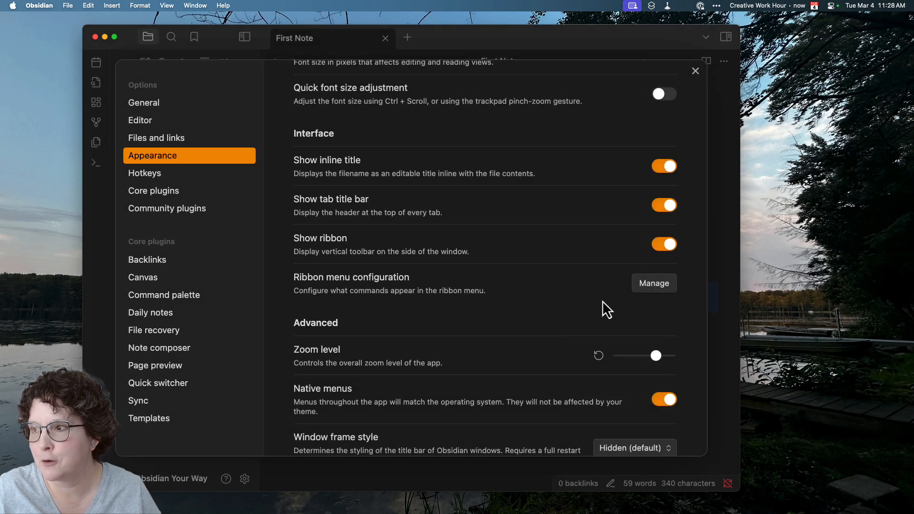
{"action": "left_click", "coordinate": [695, 72]}
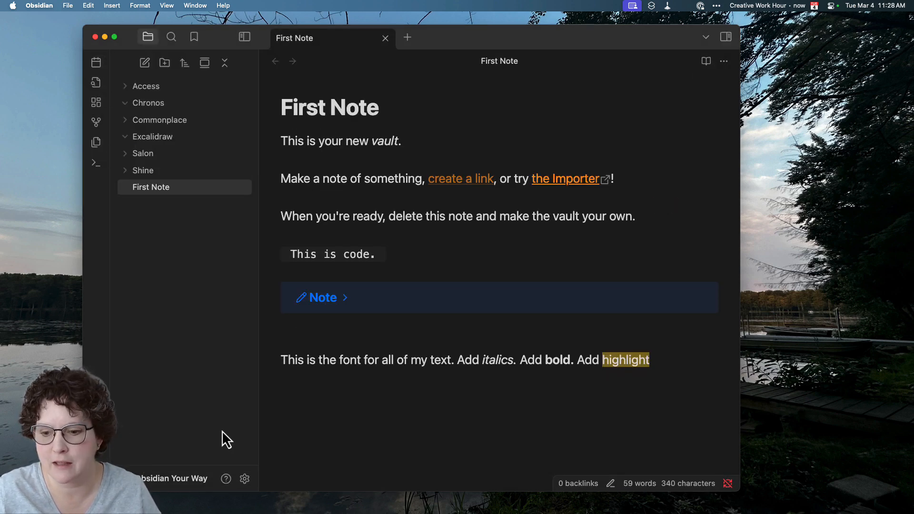
Step: Remove Create new canvas, Insert template and Open quick switcher from the ribbon menu configuration in the Appearance settings
{"action": "left_click", "coordinate": [245, 478]}
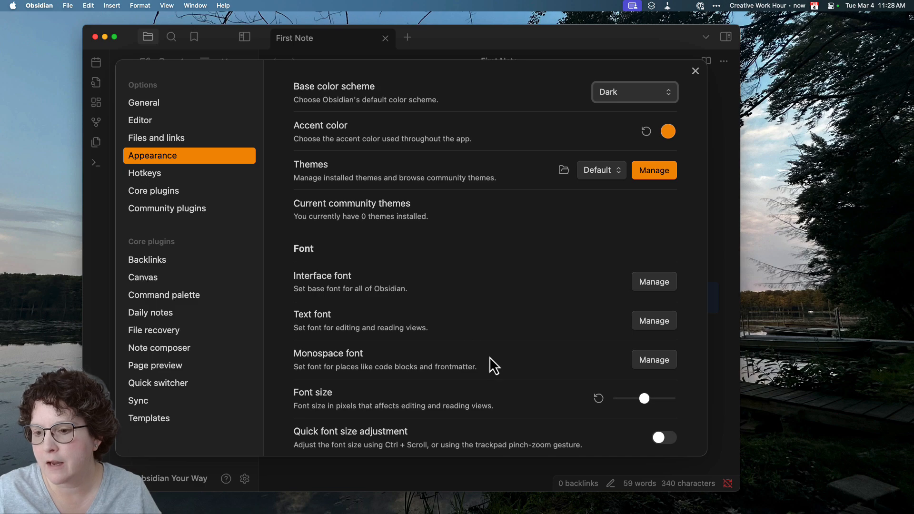
{"action": "scroll", "coordinate": [489, 357], "scroll_direction": "down", "scroll_amount": 10}
{"action": "scroll", "coordinate": [489, 356], "scroll_direction": "down", "scroll_amount": 3}
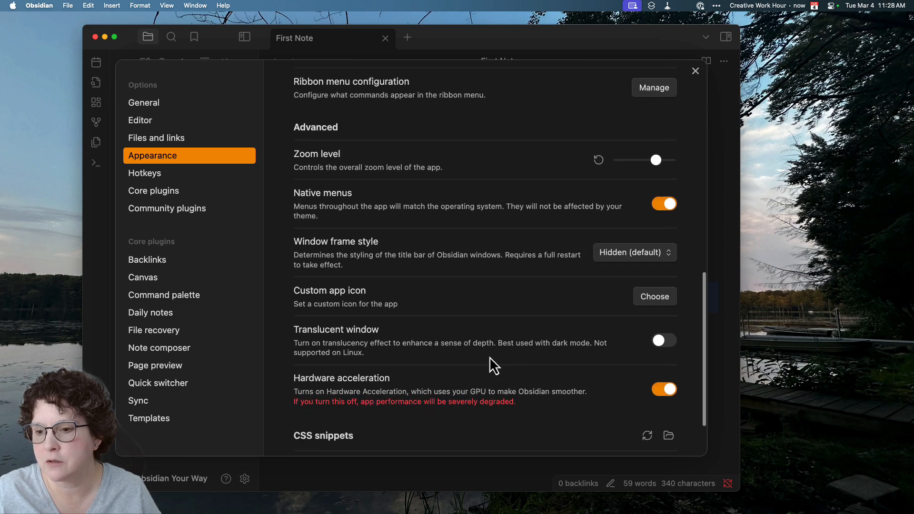
{"action": "scroll", "coordinate": [489, 355], "scroll_direction": "up", "scroll_amount": 8}
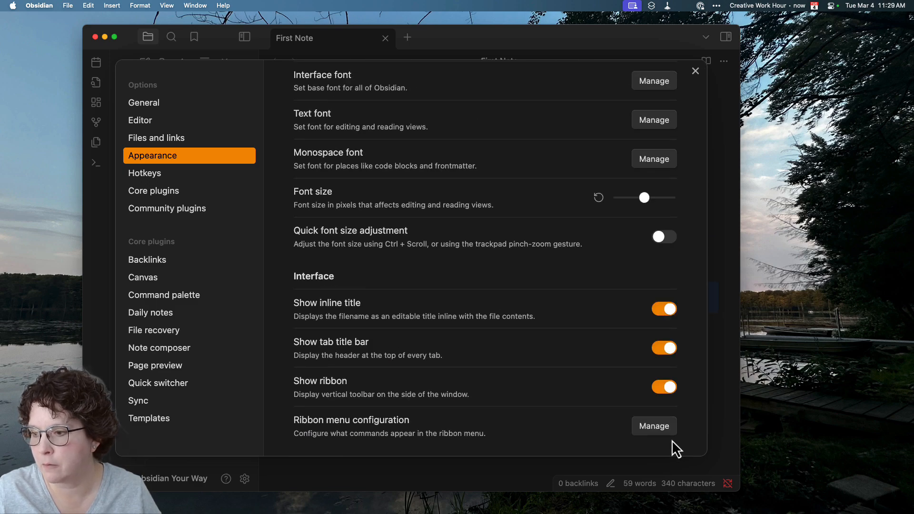
{"action": "left_click", "coordinate": [660, 431]}
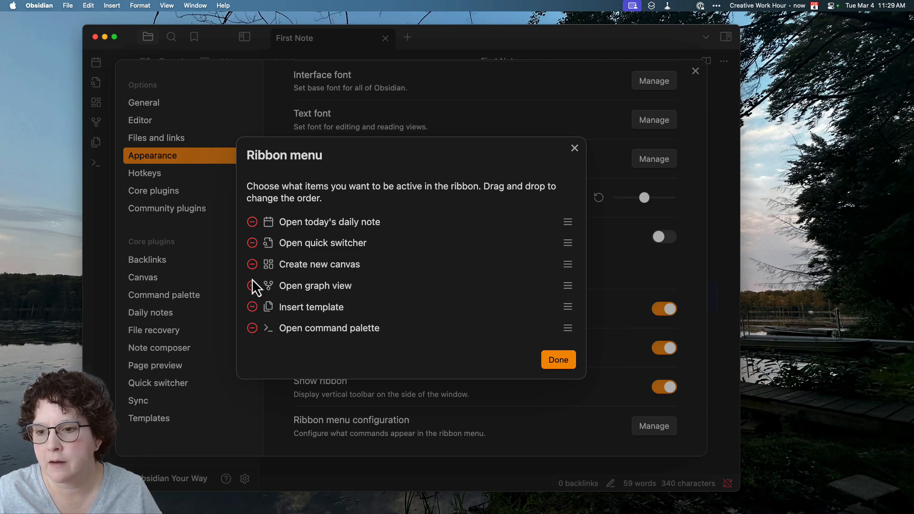
{"action": "left_click", "coordinate": [252, 264]}
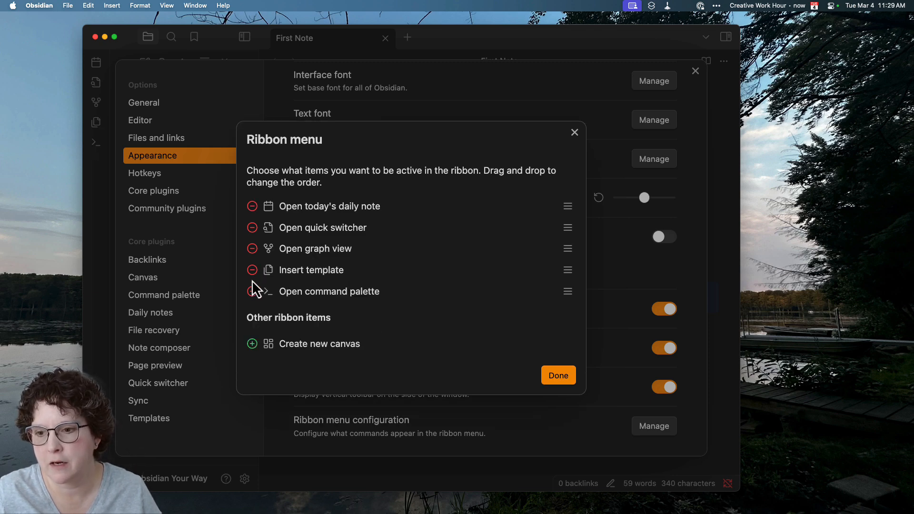
{"action": "left_click", "coordinate": [252, 270]}
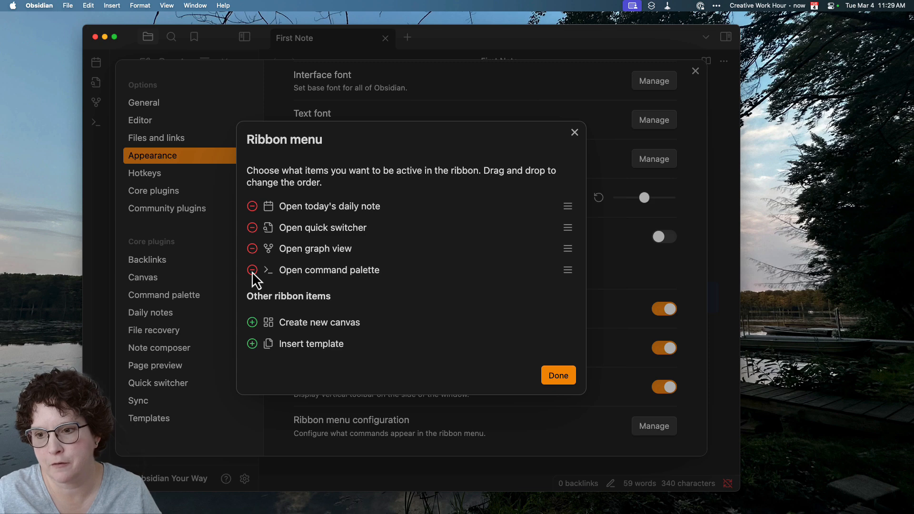
{"action": "left_click", "coordinate": [252, 228]}
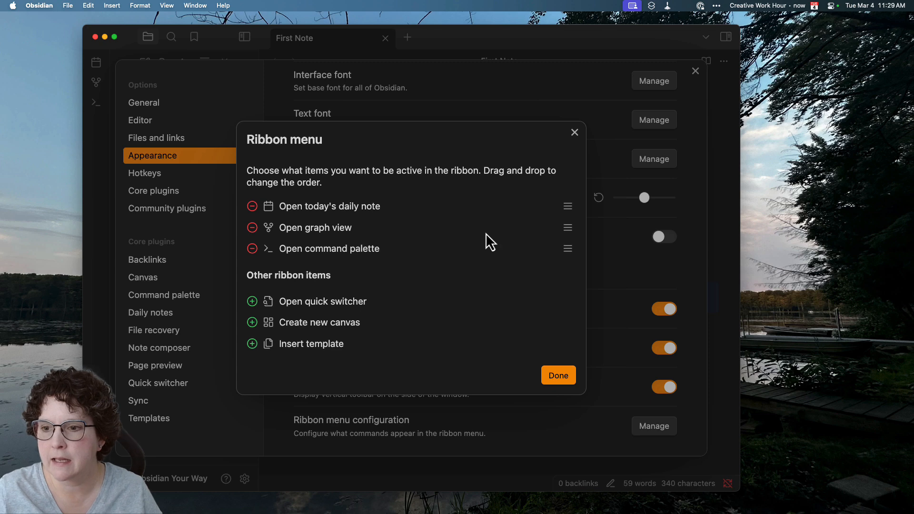
Step: Order the ribbon items as Open command palette, Open today's daily note and Open quick switcher, with Open graph view removed, and finish
{"action": "left_click_drag", "start_coordinate": [569, 256], "coordinate": [571, 210]}
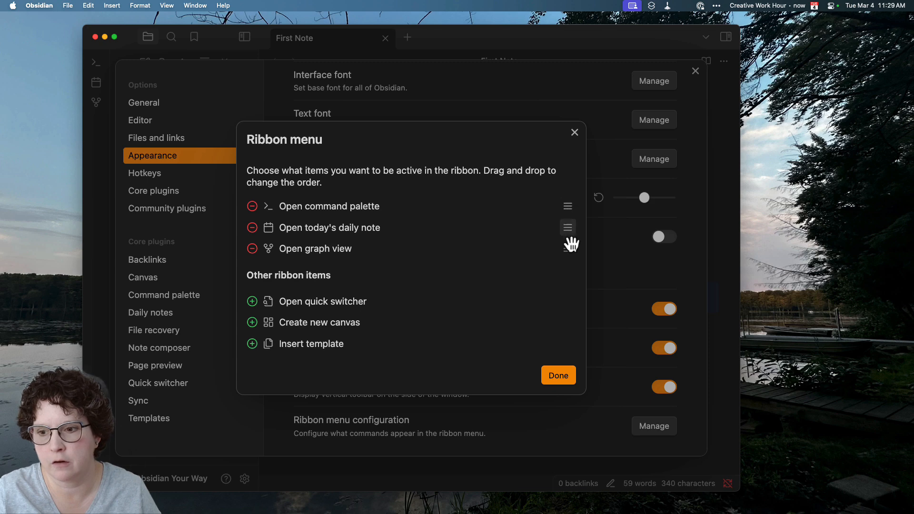
{"action": "left_click", "coordinate": [252, 302]}
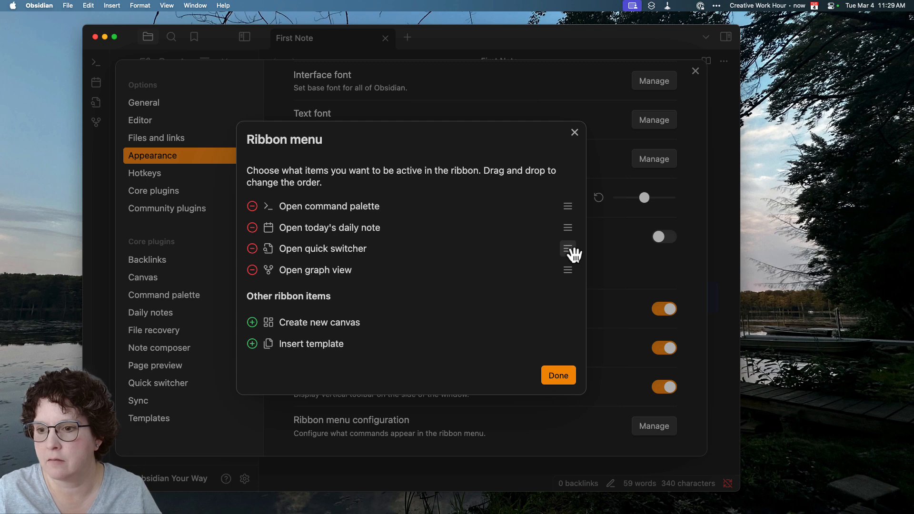
{"action": "left_click_drag", "start_coordinate": [573, 252], "coordinate": [574, 278]}
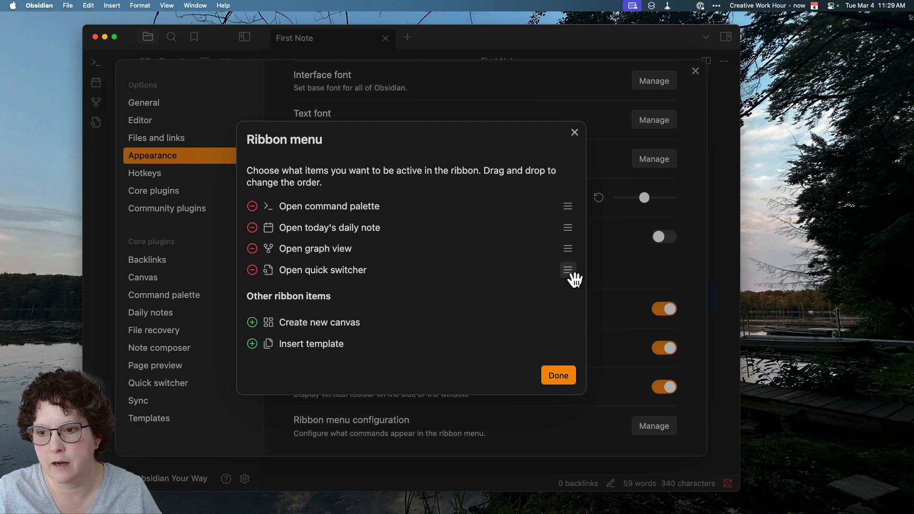
{"action": "left_click", "coordinate": [252, 248]}
{"action": "left_click", "coordinate": [555, 376]}
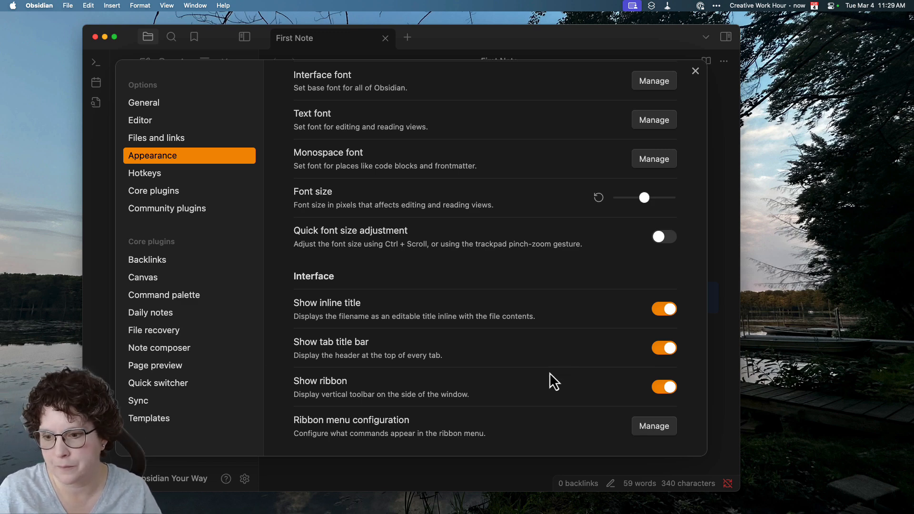
Step: Restore the default Zoom level in the advanced Appearance options and close the settings
{"action": "scroll", "coordinate": [549, 372], "scroll_direction": "down", "scroll_amount": 4}
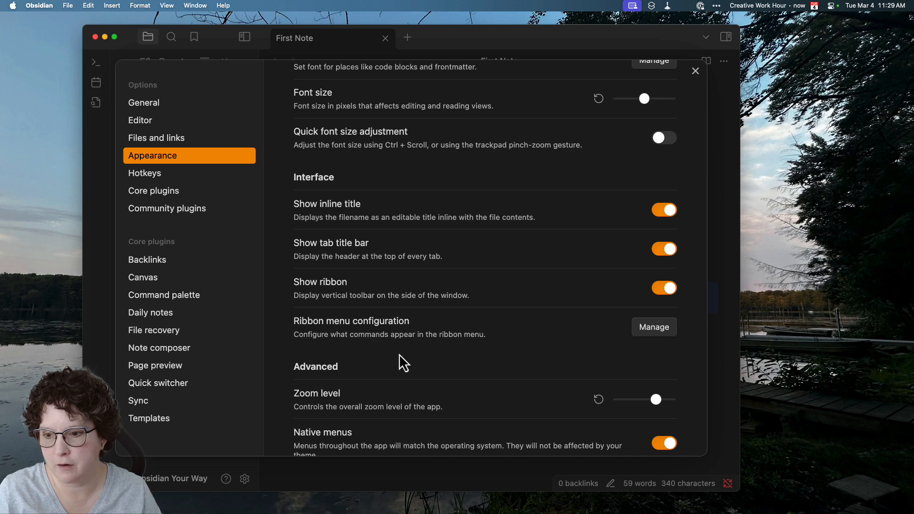
{"action": "scroll", "coordinate": [440, 366], "scroll_direction": "down", "scroll_amount": 4}
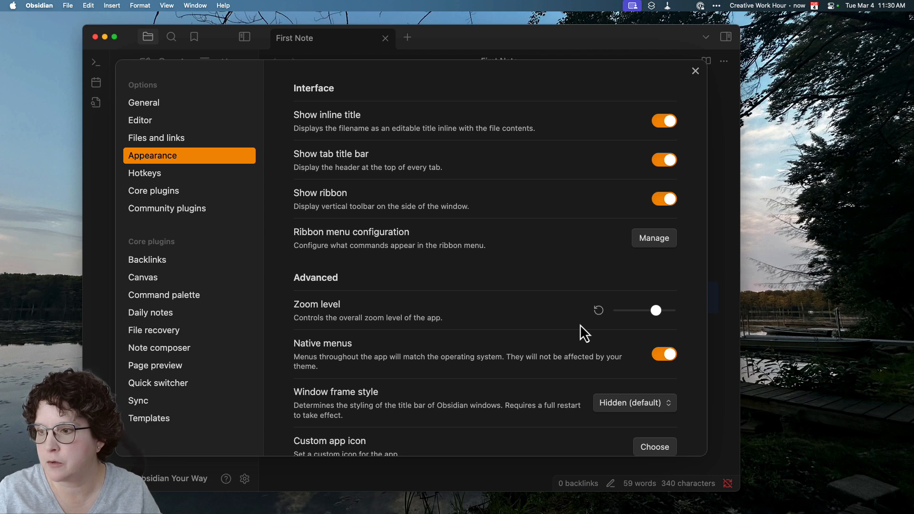
{"action": "mouse_move", "coordinate": [655, 318]}
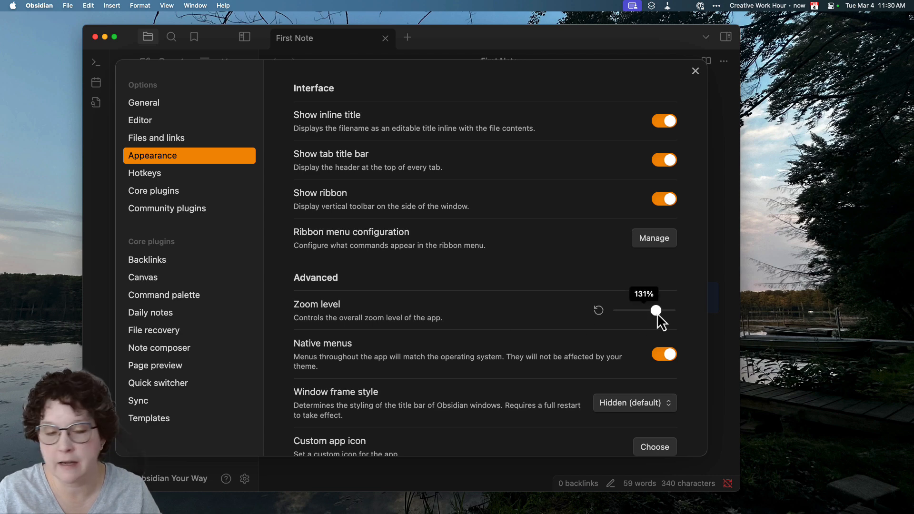
{"action": "left_click", "coordinate": [599, 311]}
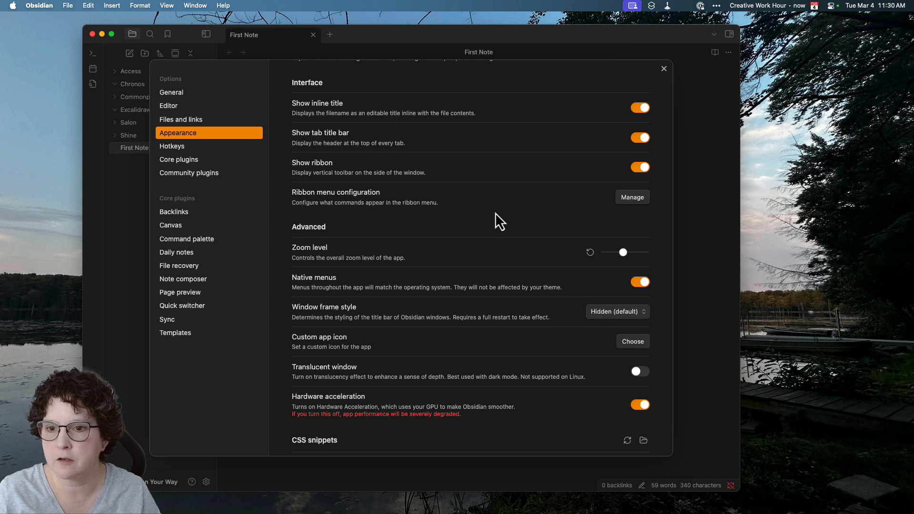
{"action": "left_click", "coordinate": [663, 69]}
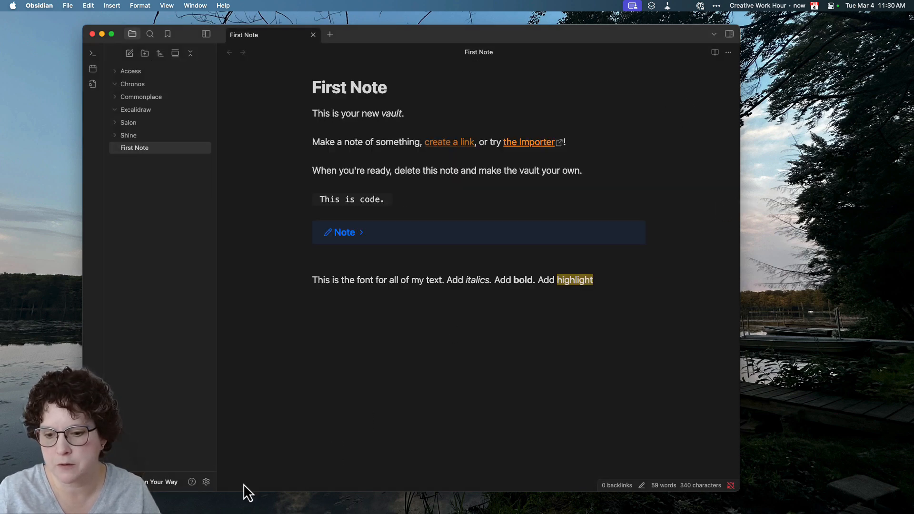
Step: Raise the Zoom level back to 131% in the Appearance settings, close them, and return the window to actual size
{"action": "left_click", "coordinate": [206, 482]}
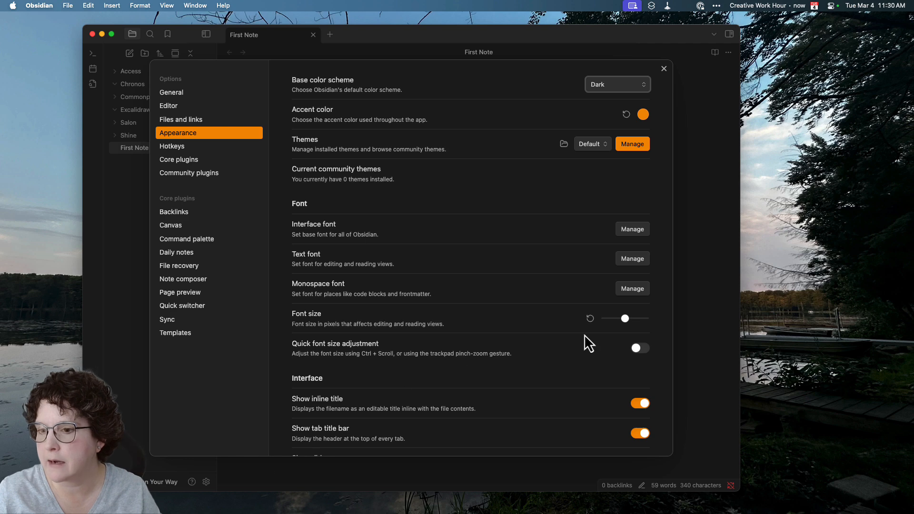
{"action": "scroll", "coordinate": [598, 364], "scroll_direction": "down", "scroll_amount": 6}
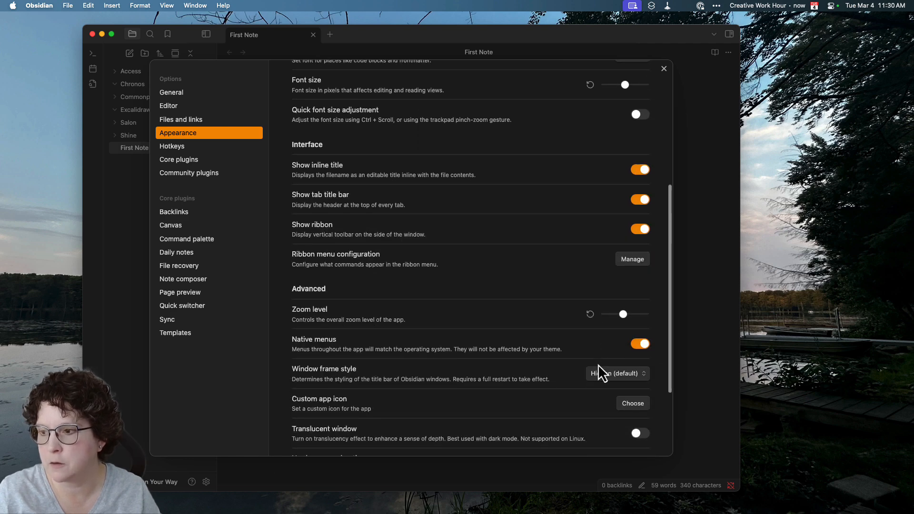
{"action": "mouse_move", "coordinate": [624, 281]}
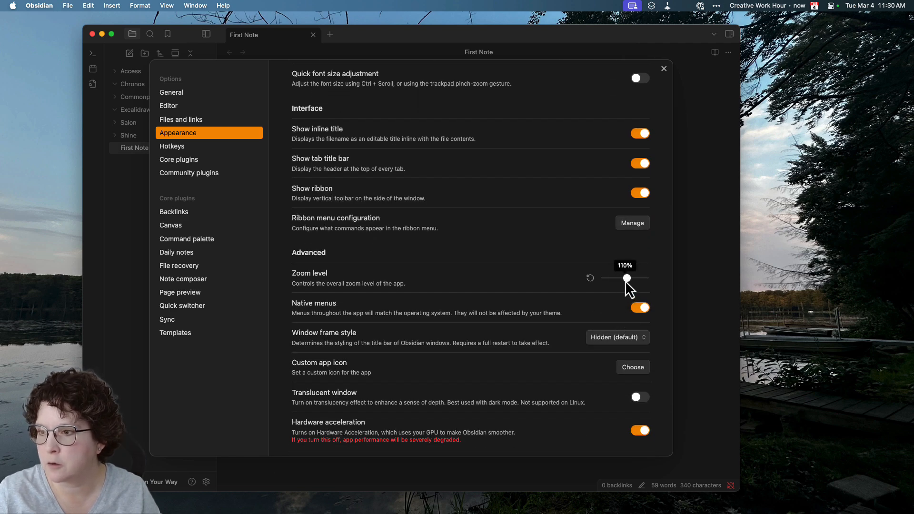
{"action": "left_click_drag", "start_coordinate": [629, 280], "coordinate": [632, 279]}
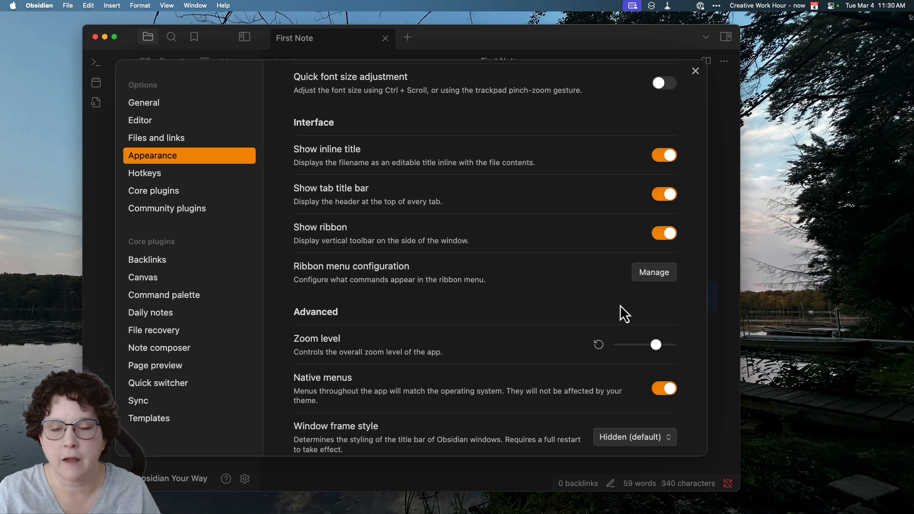
{"action": "left_click", "coordinate": [693, 78]}
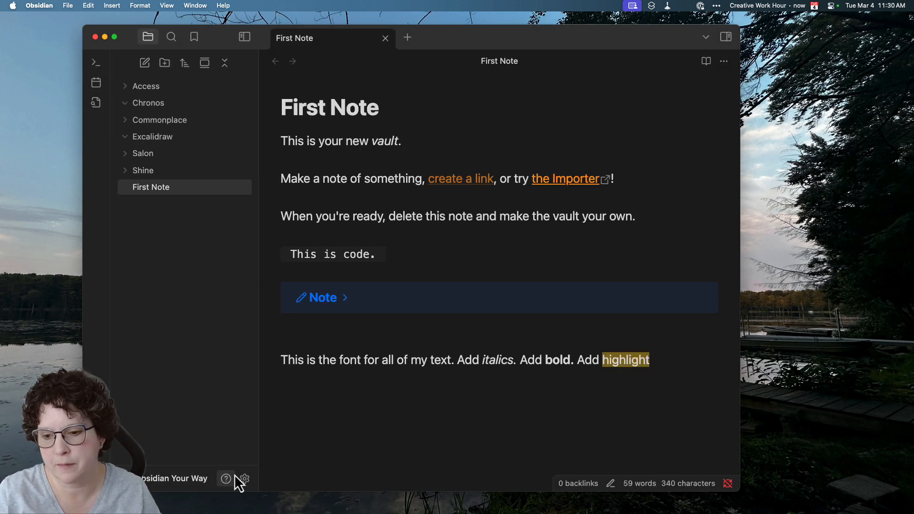
{"action": "left_click", "coordinate": [166, 6]}
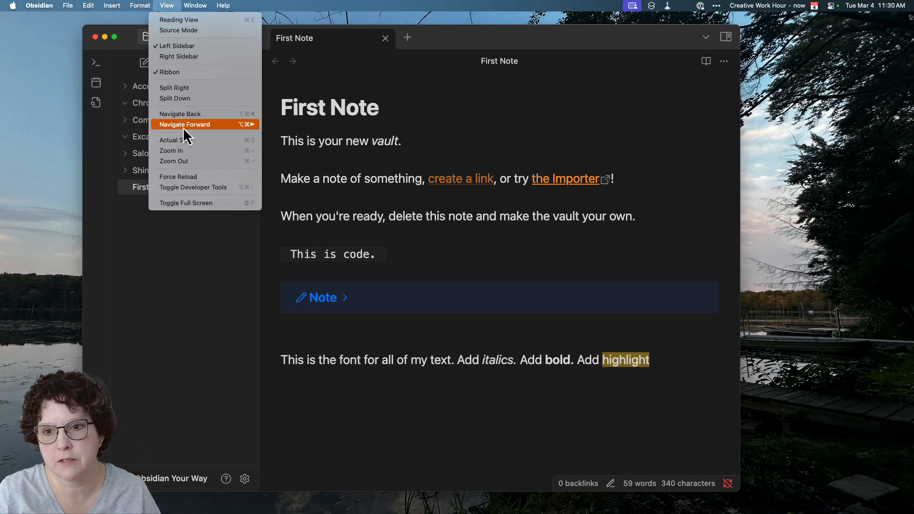
{"action": "left_click", "coordinate": [186, 141]}
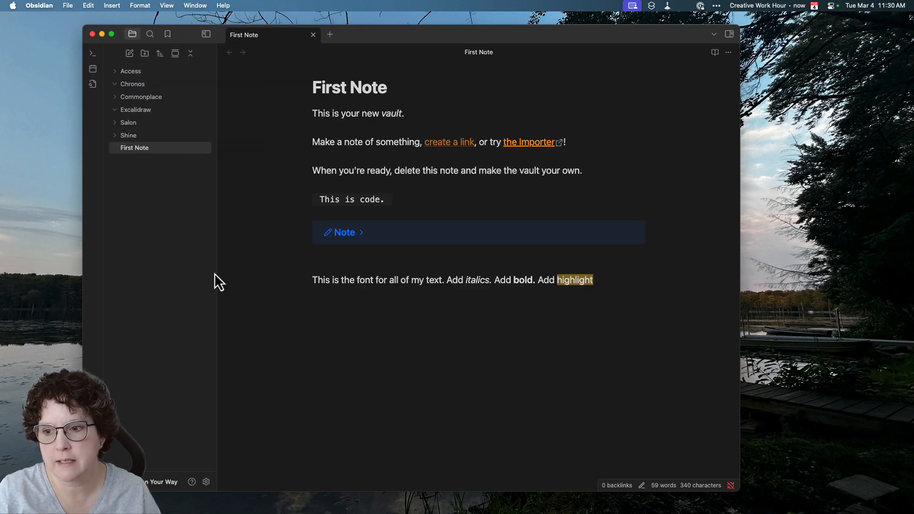
Step: Turn on Translucent window in the Appearance settings, then close them and shift the app window slightly to check the effect
{"action": "left_click", "coordinate": [205, 482]}
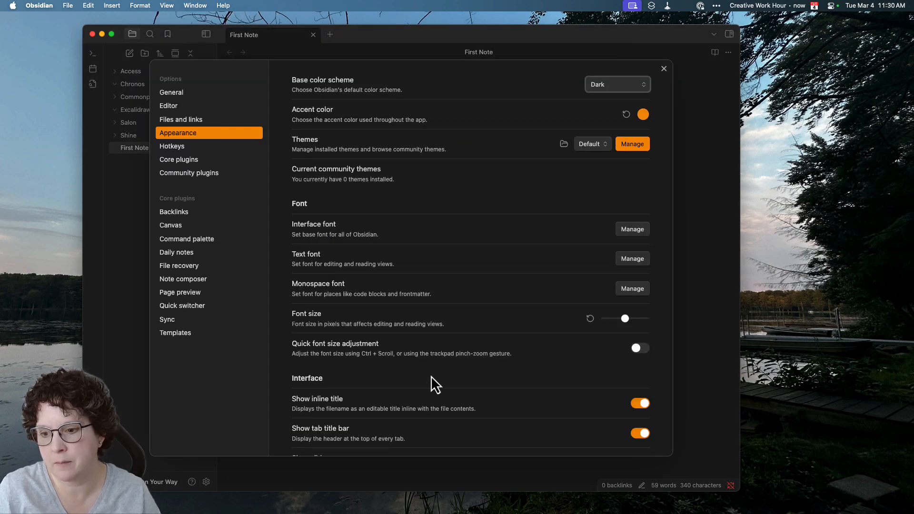
{"action": "scroll", "coordinate": [431, 375], "scroll_direction": "down", "scroll_amount": 3}
{"action": "scroll", "coordinate": [431, 376], "scroll_direction": "down", "scroll_amount": 3}
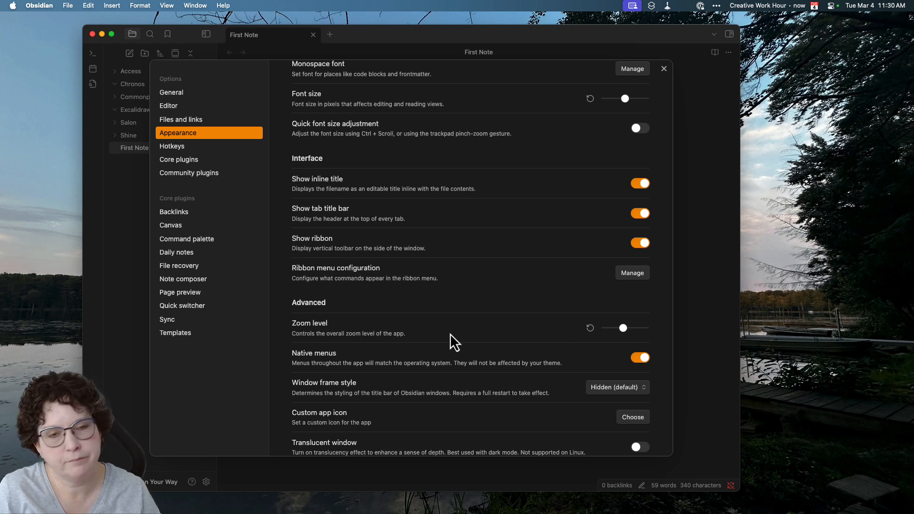
{"action": "scroll", "coordinate": [401, 381], "scroll_direction": "down", "scroll_amount": 4}
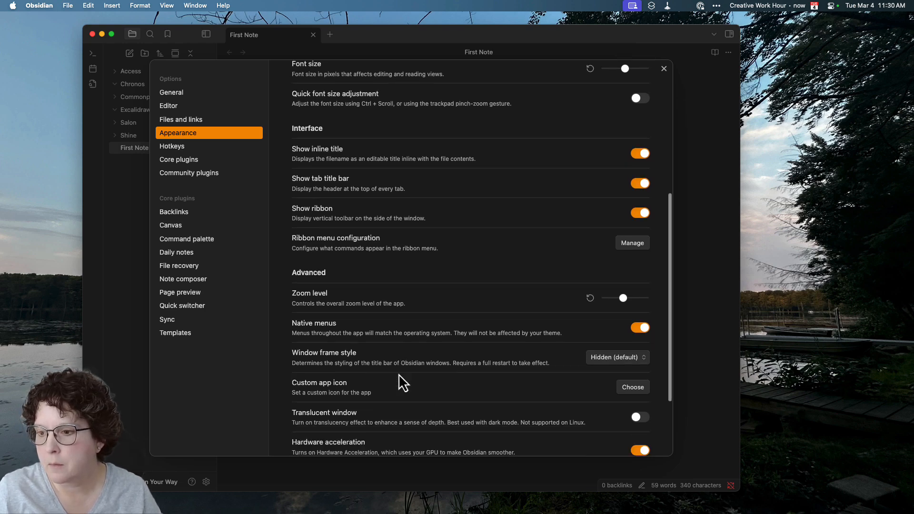
{"action": "scroll", "coordinate": [401, 381], "scroll_direction": "down", "scroll_amount": 1}
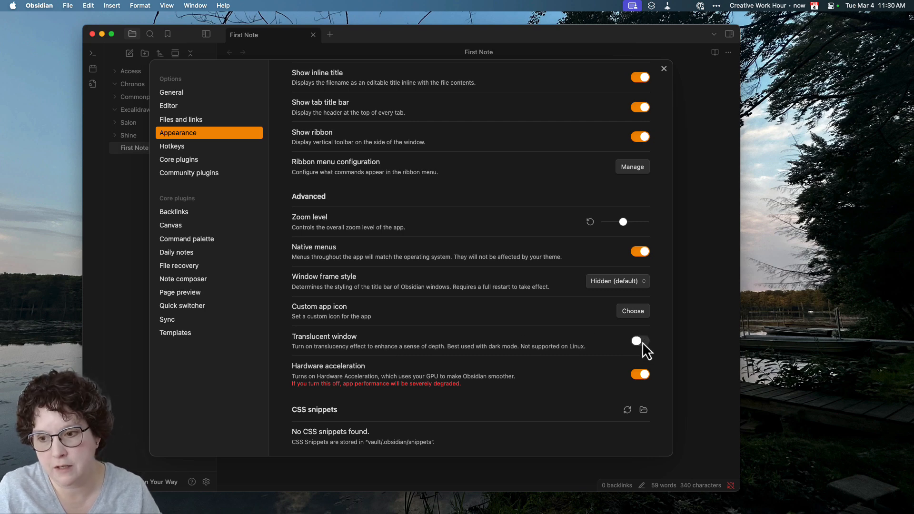
{"action": "left_click", "coordinate": [642, 341]}
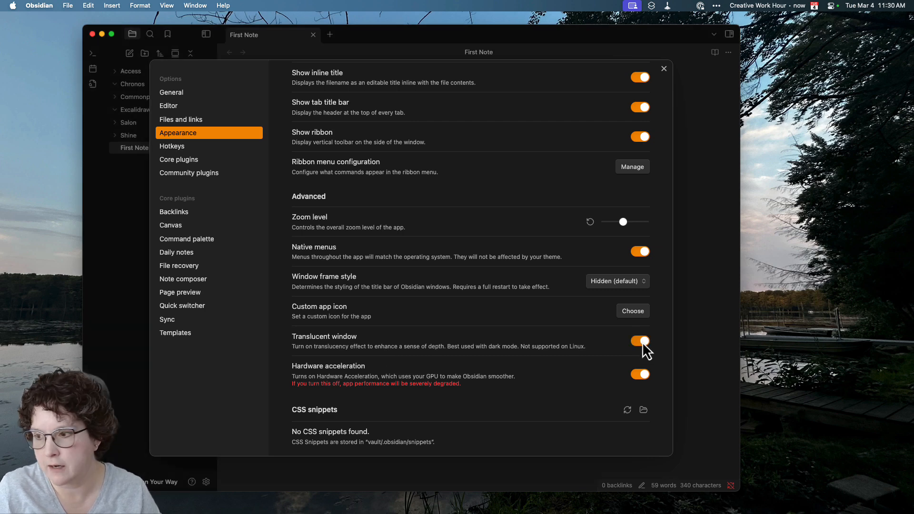
{"action": "left_click", "coordinate": [663, 69]}
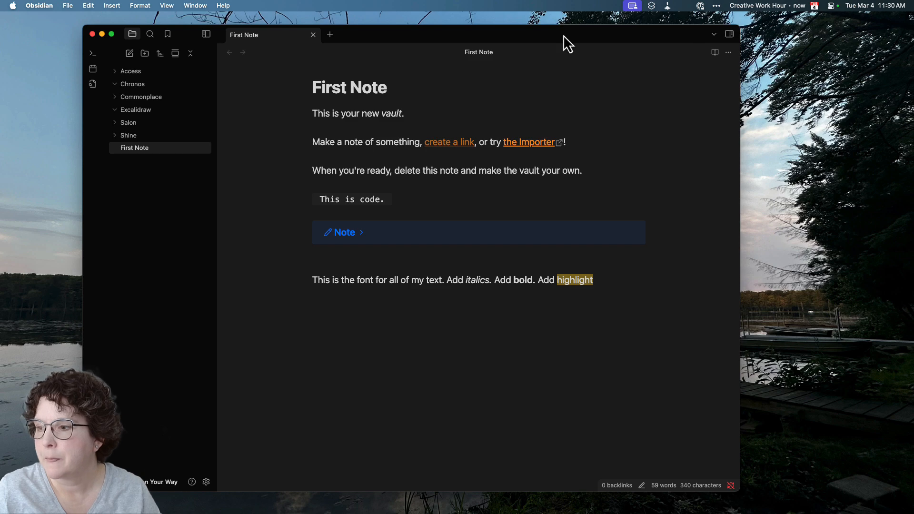
{"action": "left_click_drag", "start_coordinate": [554, 35], "coordinate": [533, 32]}
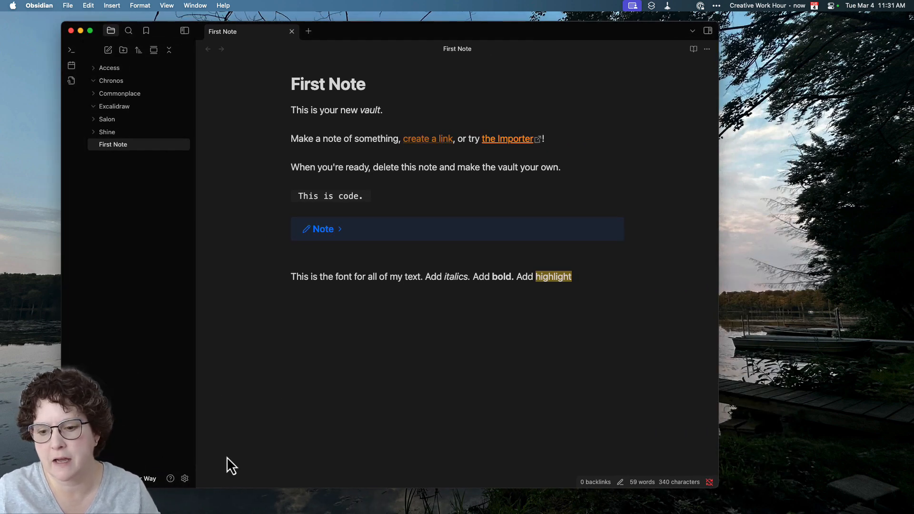
Step: Reopen the Appearance settings, turn Translucent window off, and view the CSS snippets section
{"action": "left_click", "coordinate": [185, 478]}
{"action": "scroll", "coordinate": [496, 385], "scroll_direction": "down", "scroll_amount": 5}
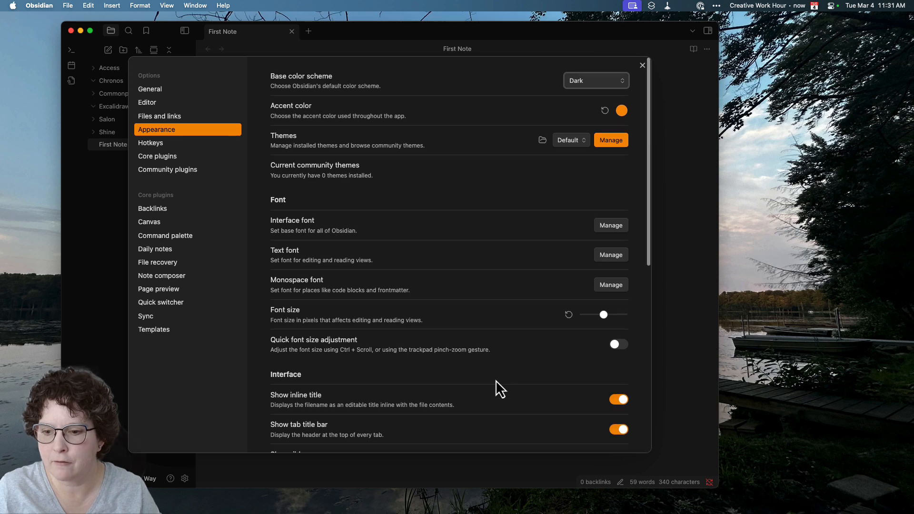
{"action": "scroll", "coordinate": [495, 380], "scroll_direction": "down", "scroll_amount": 2}
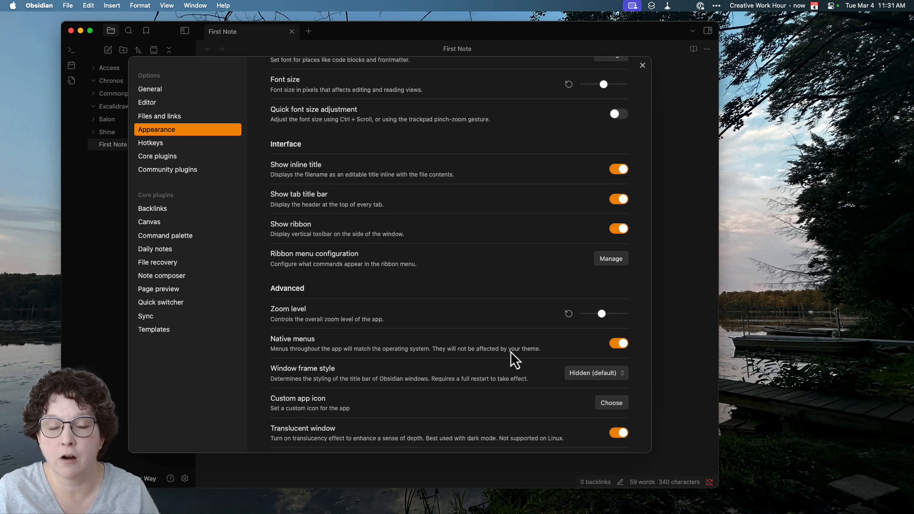
{"action": "scroll", "coordinate": [516, 361], "scroll_direction": "down", "scroll_amount": 3}
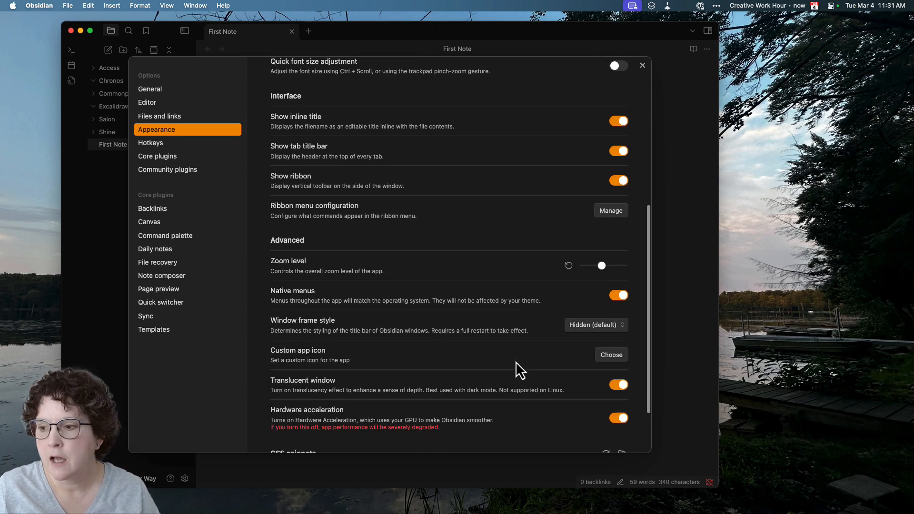
{"action": "left_click", "coordinate": [618, 370]}
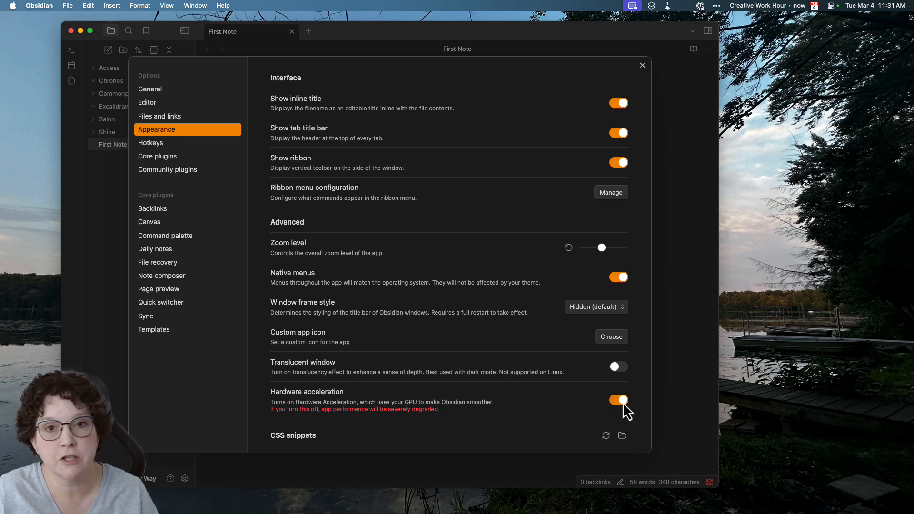
{"action": "scroll", "coordinate": [506, 398], "scroll_direction": "down", "scroll_amount": 3}
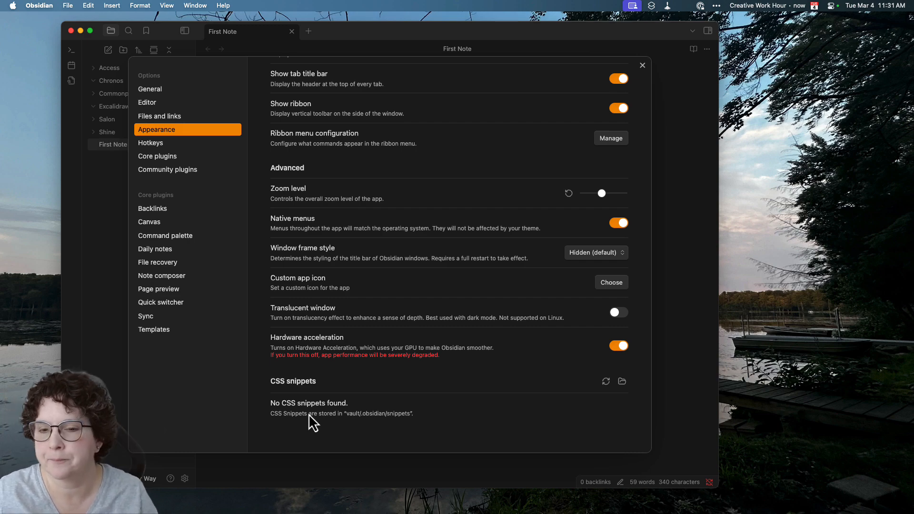
Step: Check the installed theme choices in the Appearance settings, view the dark themes in the community theme gallery, and close the gallery
{"action": "scroll", "coordinate": [370, 174], "scroll_direction": "up", "scroll_amount": 8}
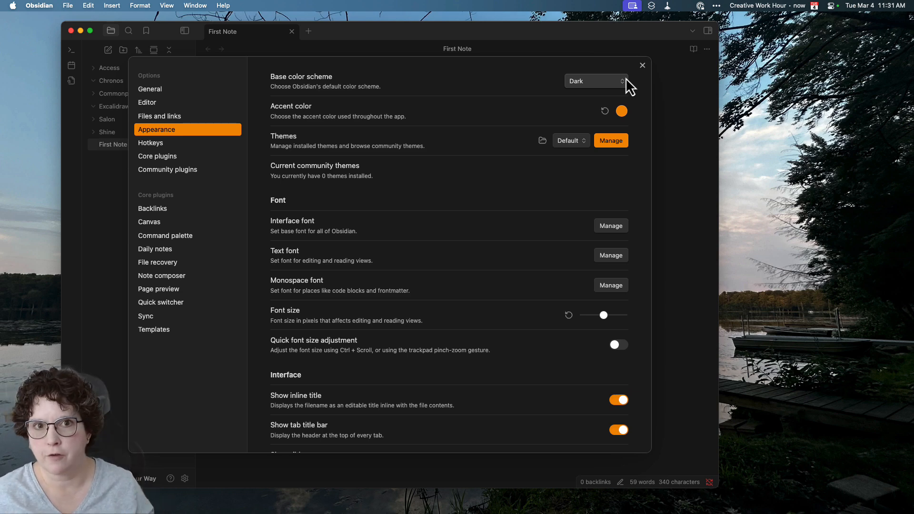
{"action": "left_click", "coordinate": [579, 141]}
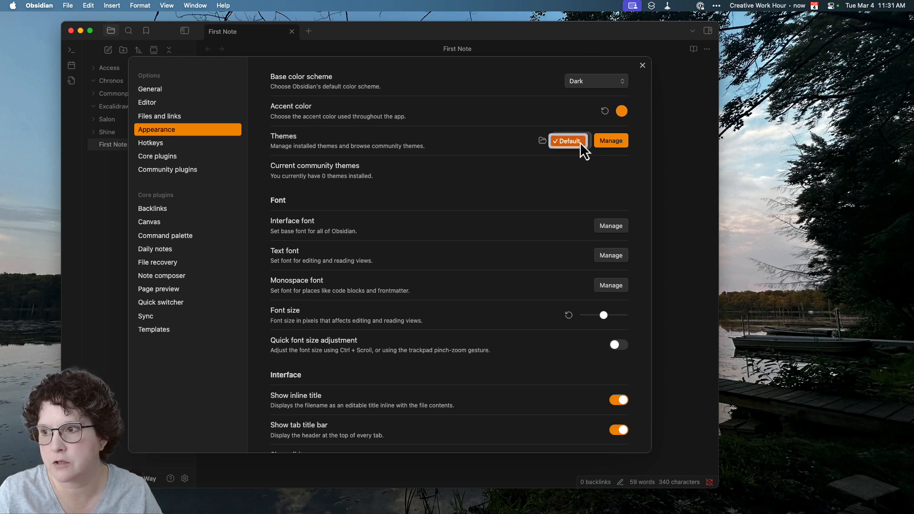
{"action": "left_click", "coordinate": [613, 139]}
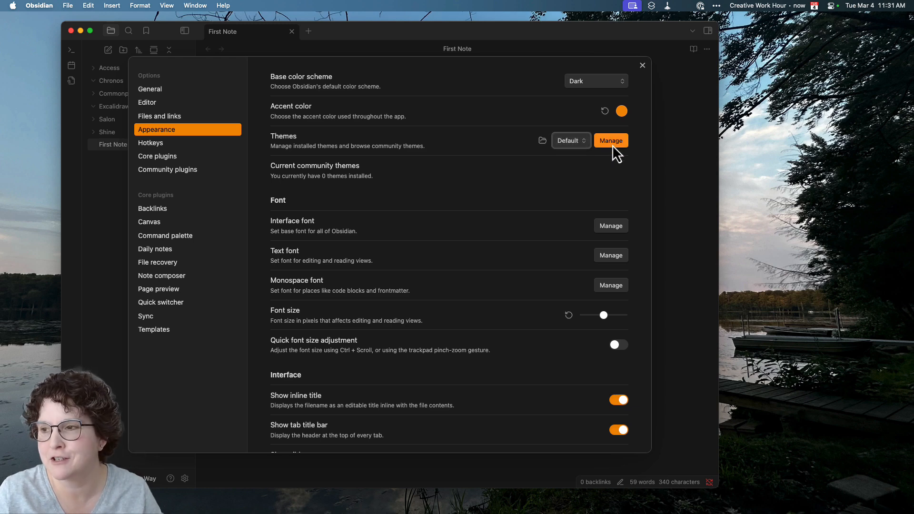
{"action": "left_click", "coordinate": [612, 144]}
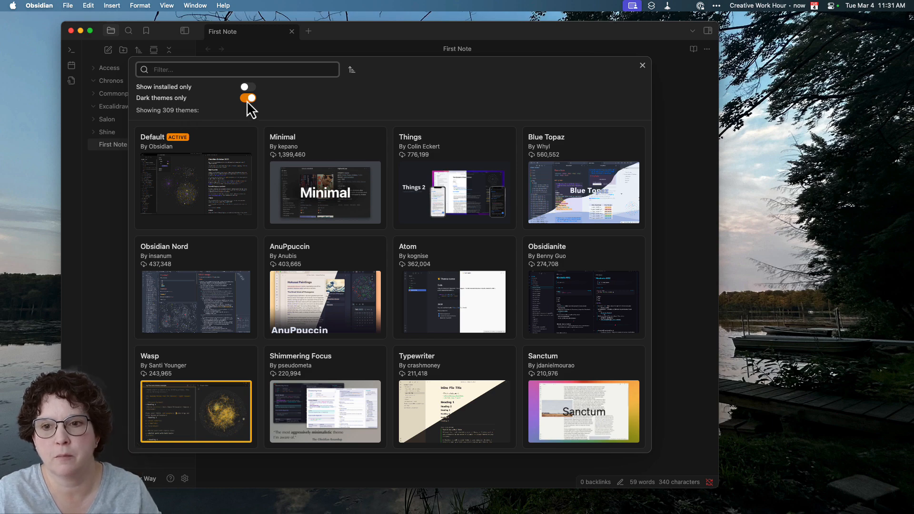
{"action": "left_click", "coordinate": [640, 67]}
Step: Try the Light base color scheme, toggle the Light themes only filter off and on in the theme gallery, and restore the Dark scheme
{"action": "left_click", "coordinate": [590, 86]}
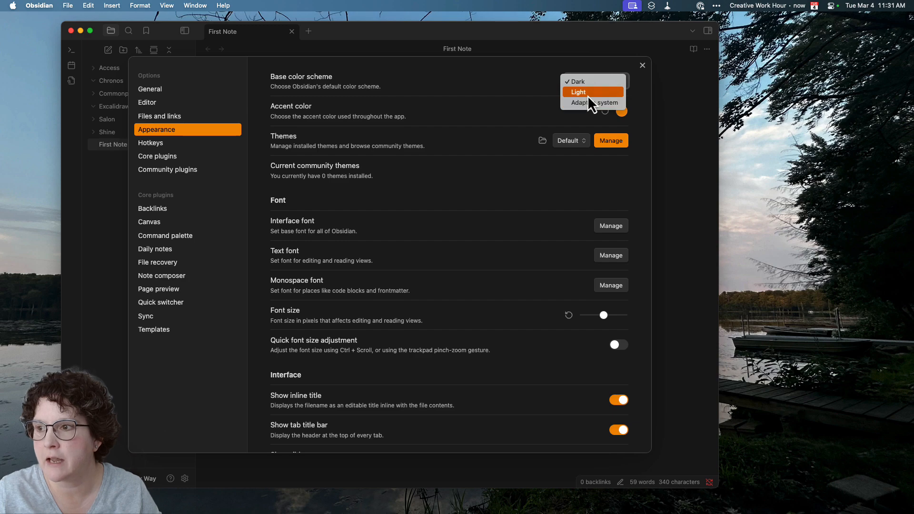
{"action": "left_click", "coordinate": [587, 94]}
{"action": "left_click", "coordinate": [611, 141]}
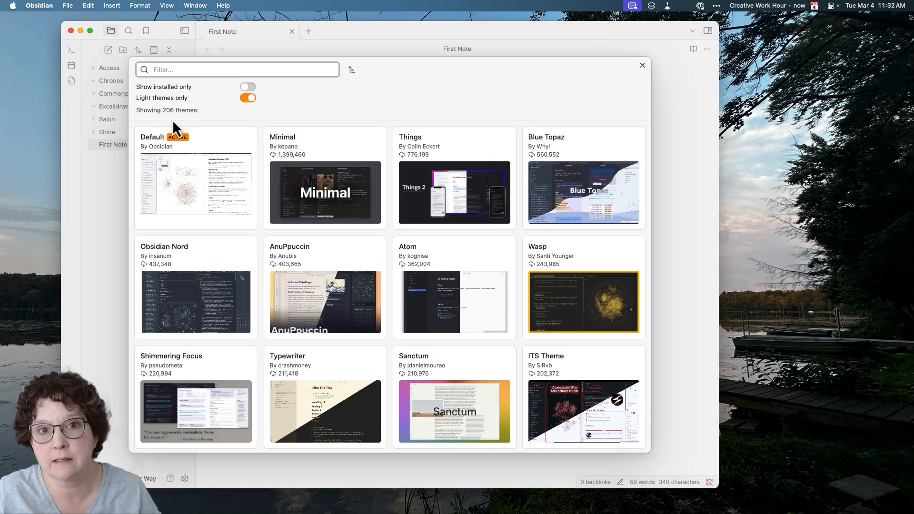
{"action": "left_click", "coordinate": [246, 98]}
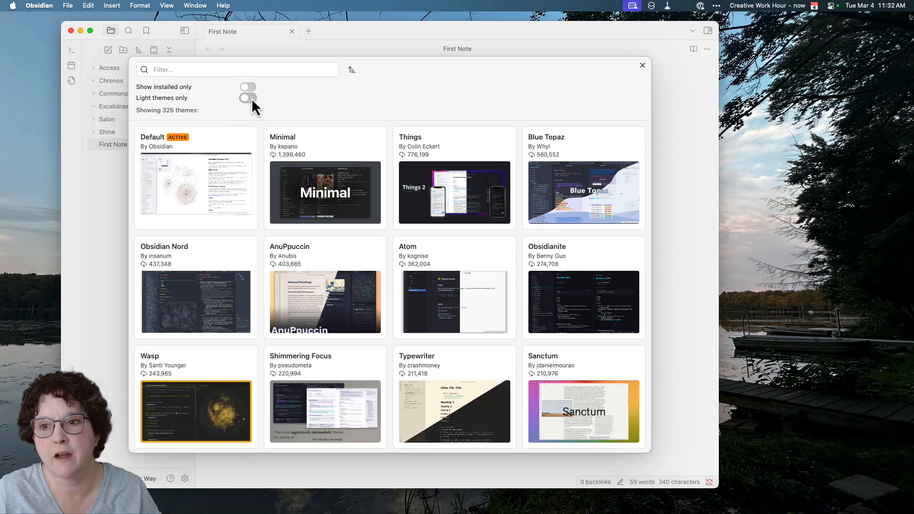
{"action": "left_click", "coordinate": [250, 98]}
{"action": "left_click", "coordinate": [642, 66]}
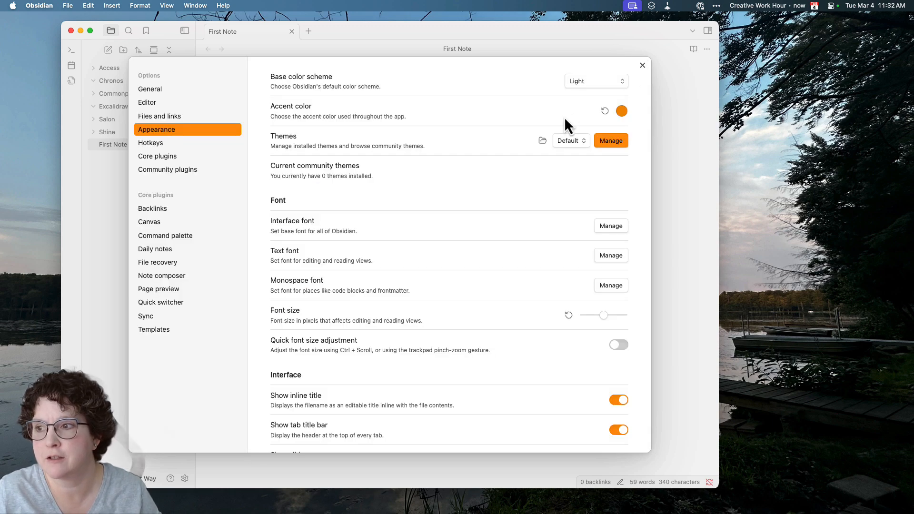
{"action": "left_click", "coordinate": [600, 86]}
{"action": "left_click", "coordinate": [593, 75]}
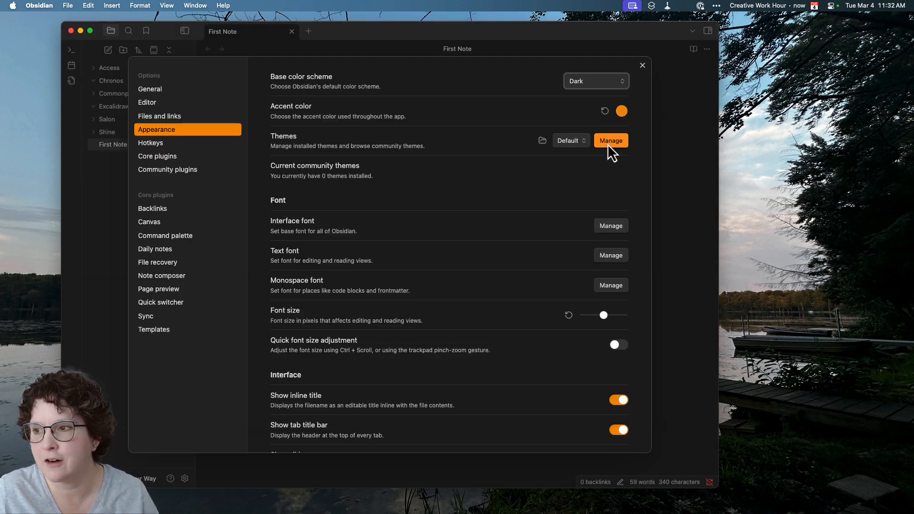
Step: Browse the dark community themes, install and use the AnuPpuccin theme, and return to the Appearance settings
{"action": "left_click", "coordinate": [608, 143]}
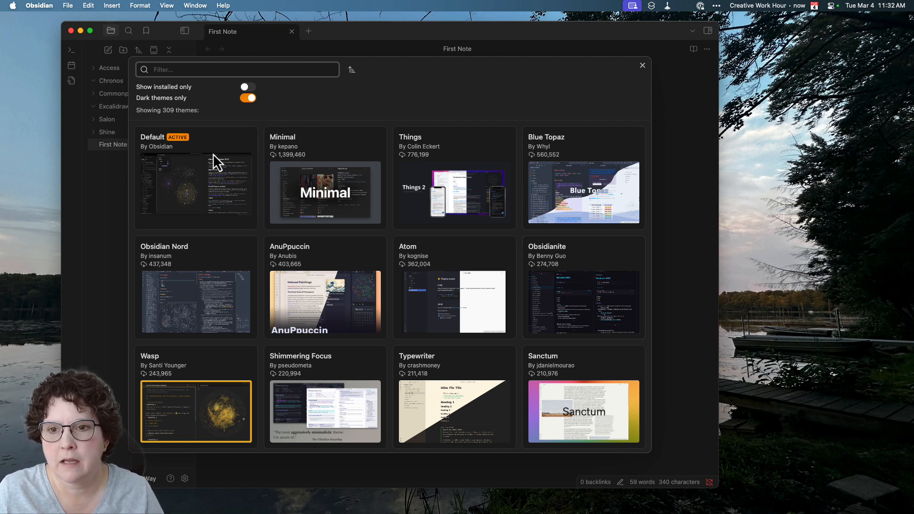
{"action": "scroll", "coordinate": [466, 209], "scroll_direction": "down", "scroll_amount": 20}
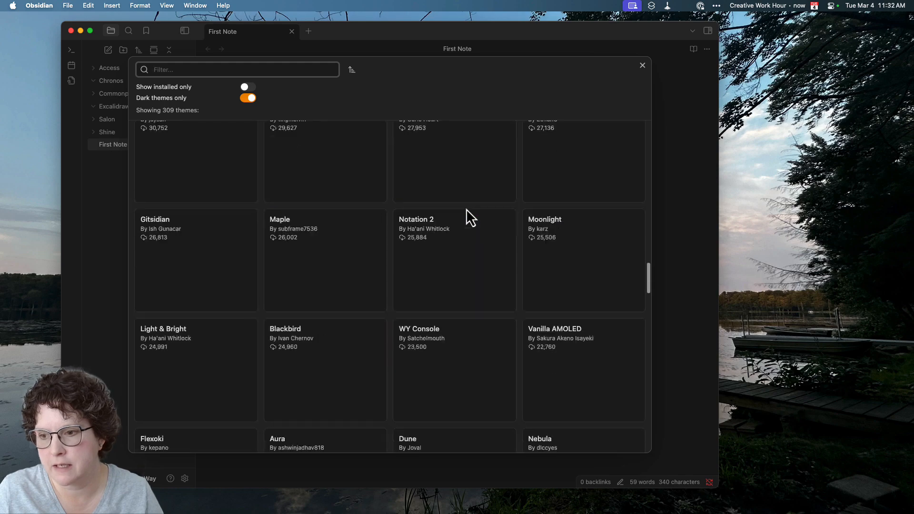
{"action": "scroll", "coordinate": [466, 210], "scroll_direction": "down", "scroll_amount": 20}
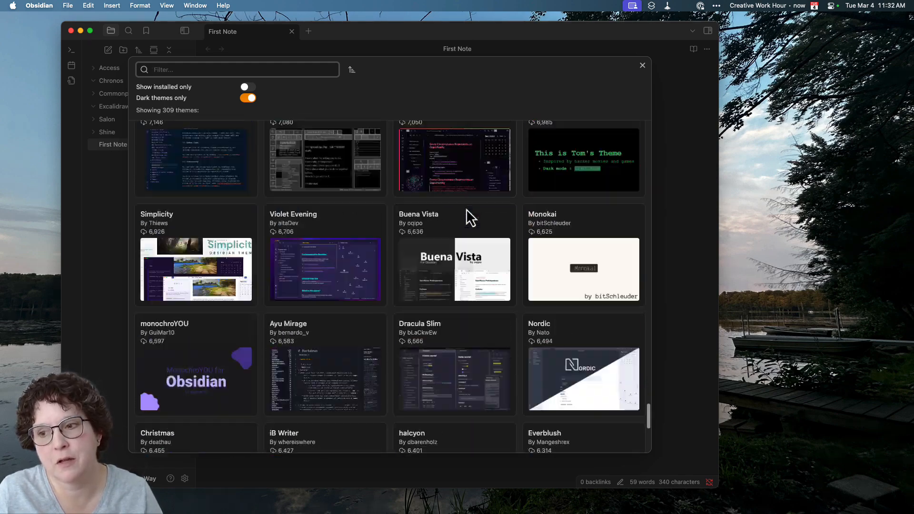
{"action": "scroll", "coordinate": [466, 218], "scroll_direction": "down", "scroll_amount": 20}
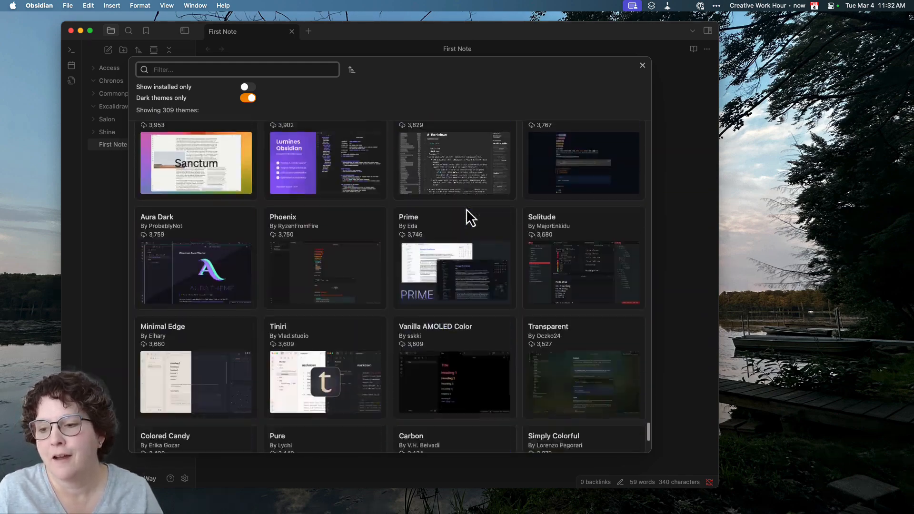
{"action": "scroll", "coordinate": [466, 210], "scroll_direction": "up", "scroll_amount": 20}
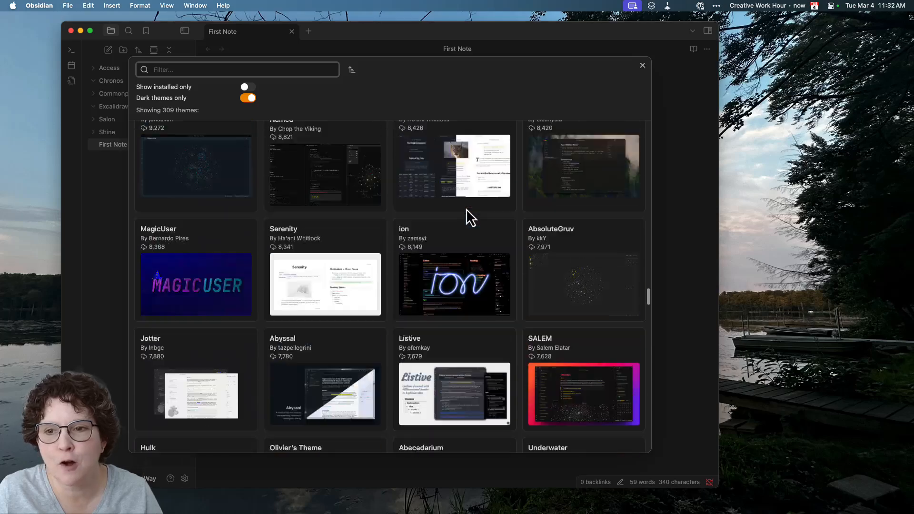
{"action": "scroll", "coordinate": [467, 218], "scroll_direction": "up", "scroll_amount": 10}
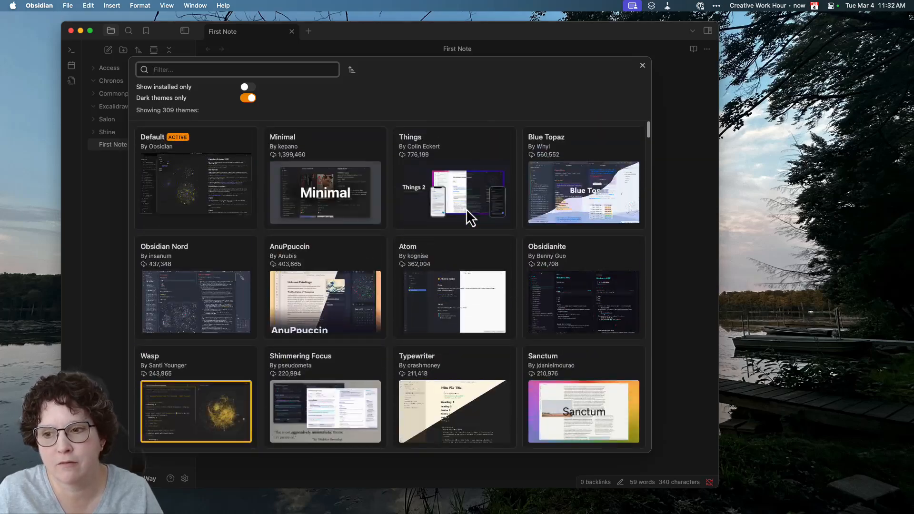
{"action": "left_click", "coordinate": [313, 253]}
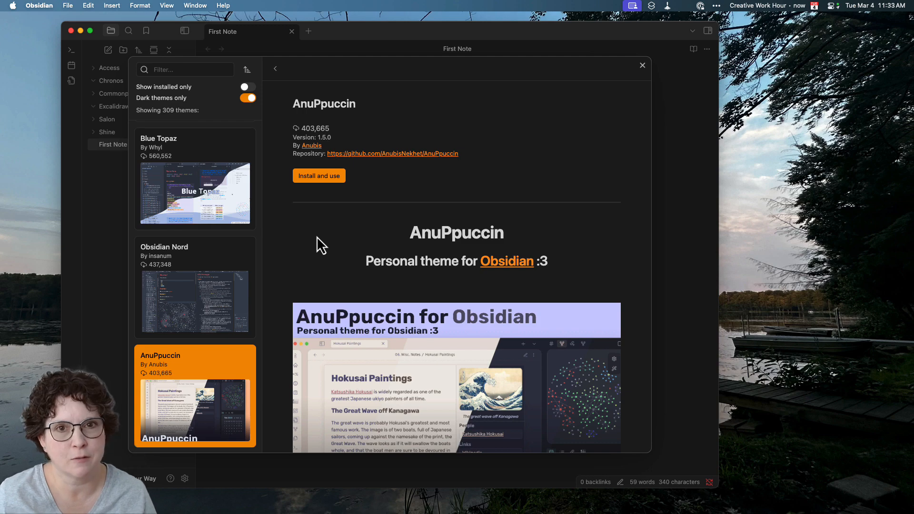
{"action": "left_click", "coordinate": [321, 175]}
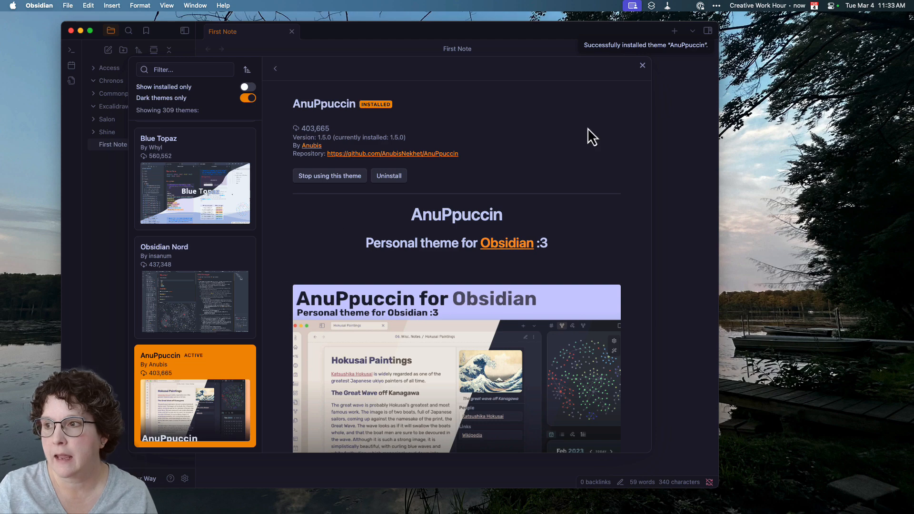
{"action": "left_click", "coordinate": [642, 65]}
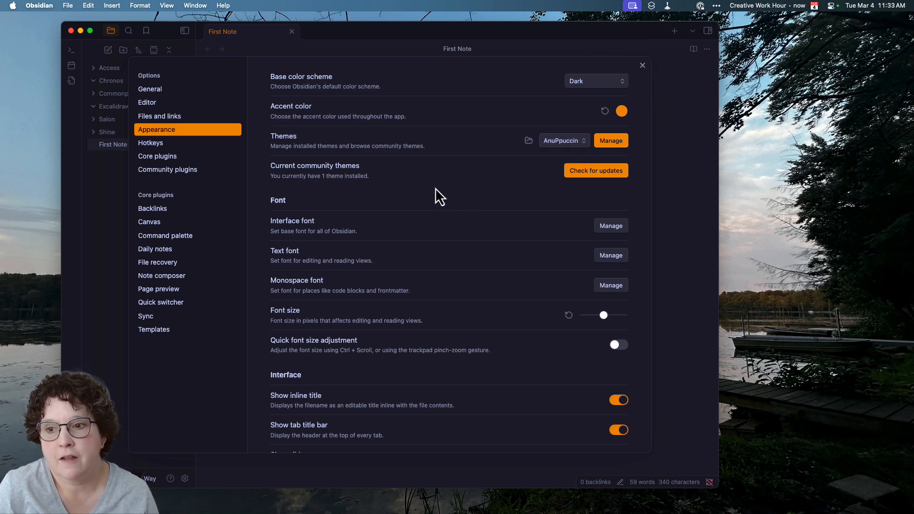
Step: Check the community themes for updates, look over the Appearance options, and close the settings to view First Note in the new theme
{"action": "left_click", "coordinate": [599, 172]}
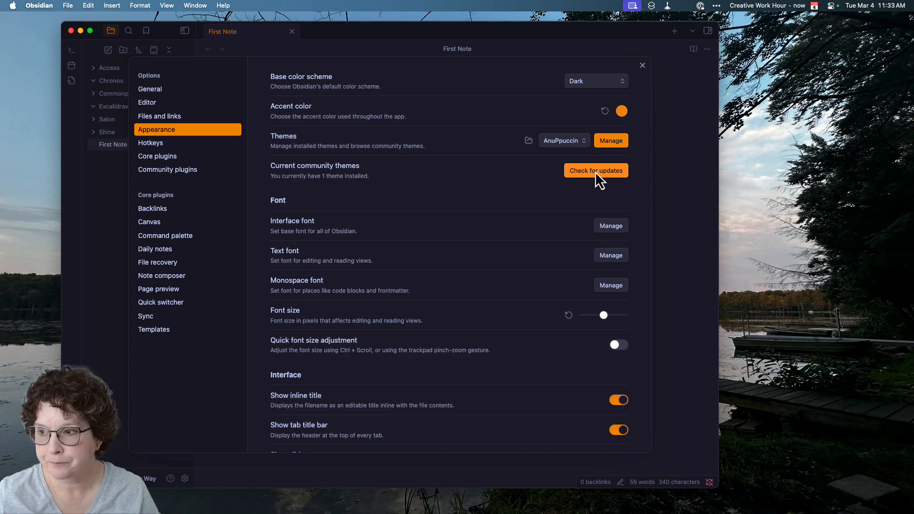
{"action": "scroll", "coordinate": [521, 189], "scroll_direction": "down", "scroll_amount": 10}
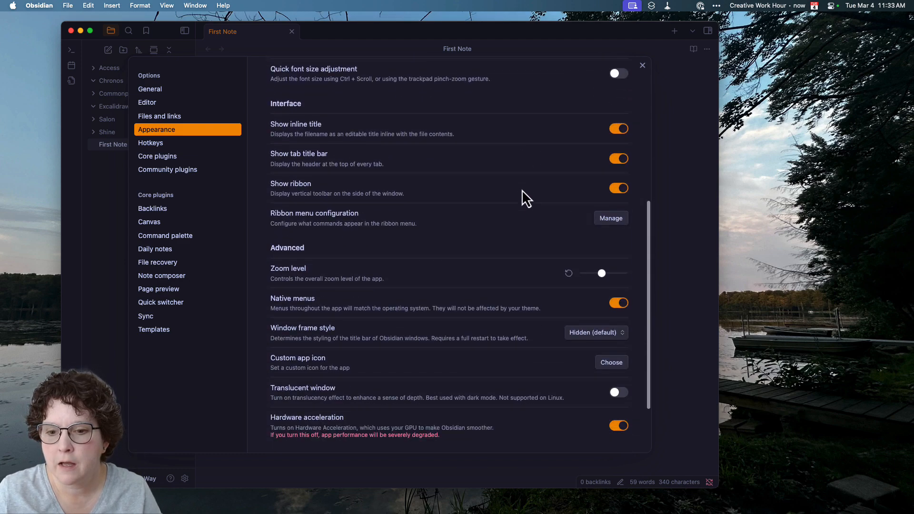
{"action": "scroll", "coordinate": [521, 187], "scroll_direction": "up", "scroll_amount": 10}
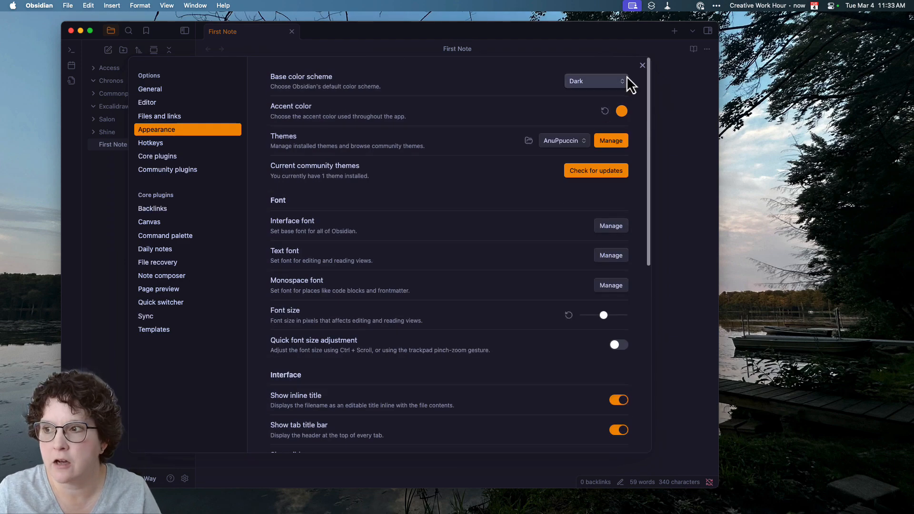
{"action": "left_click", "coordinate": [641, 65]}
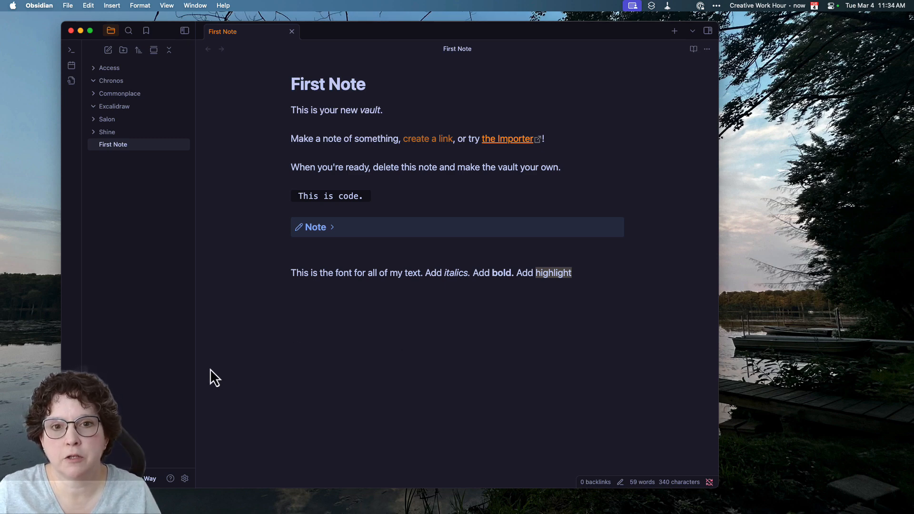
{"action": "scroll", "coordinate": [209, 369], "scroll_direction": "down", "scroll_amount": 1}
{"action": "scroll", "coordinate": [184, 384], "scroll_direction": "down", "scroll_amount": 1}
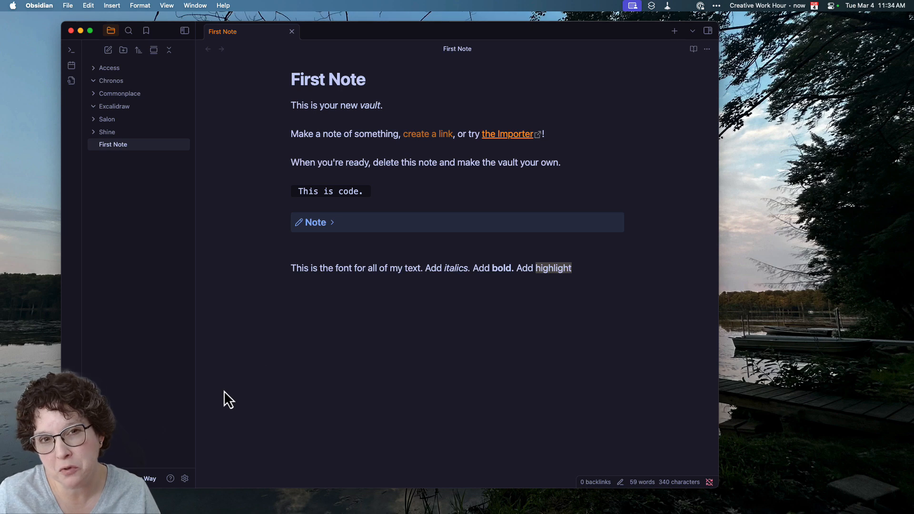
Step: Turn on Restricted mode in the Community plugins settings and reload the vault
{"action": "left_click", "coordinate": [184, 477]}
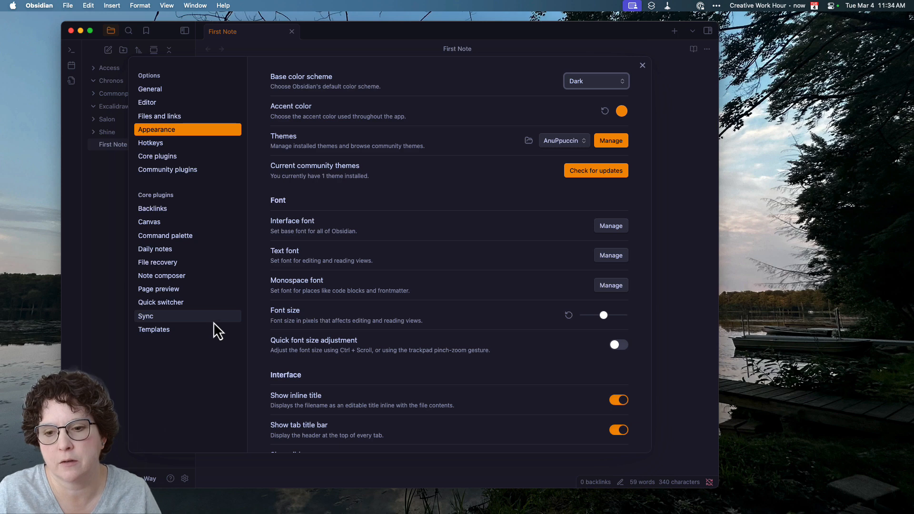
{"action": "left_click", "coordinate": [172, 172]}
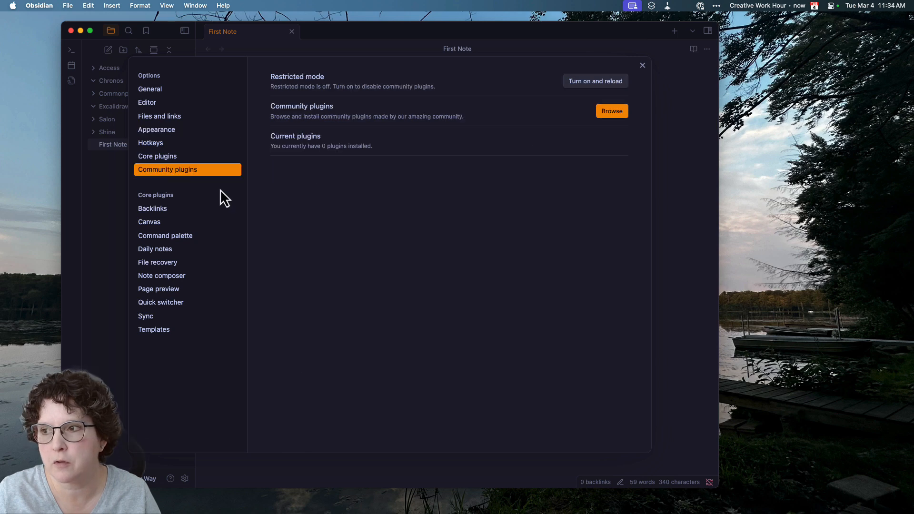
{"action": "left_click", "coordinate": [598, 81]}
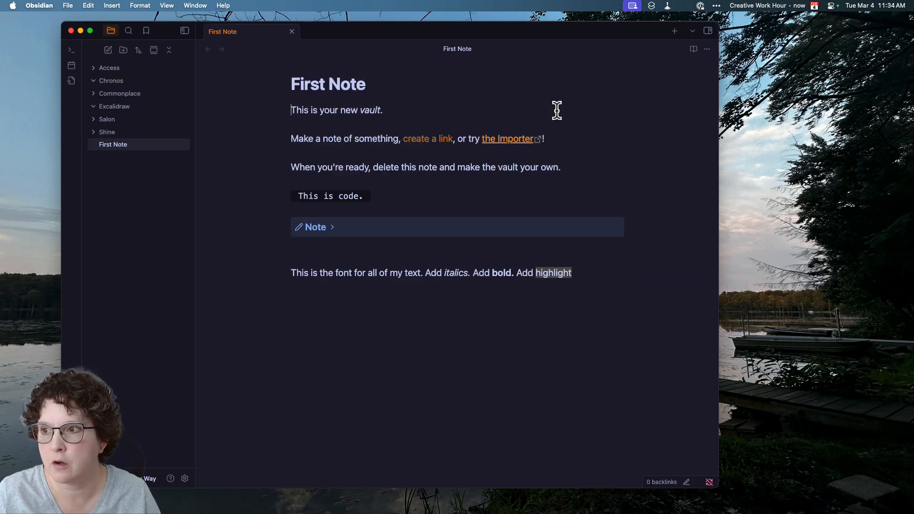
Step: Reopen the Community plugins settings and turn community plugins back on
{"action": "left_click", "coordinate": [185, 478]}
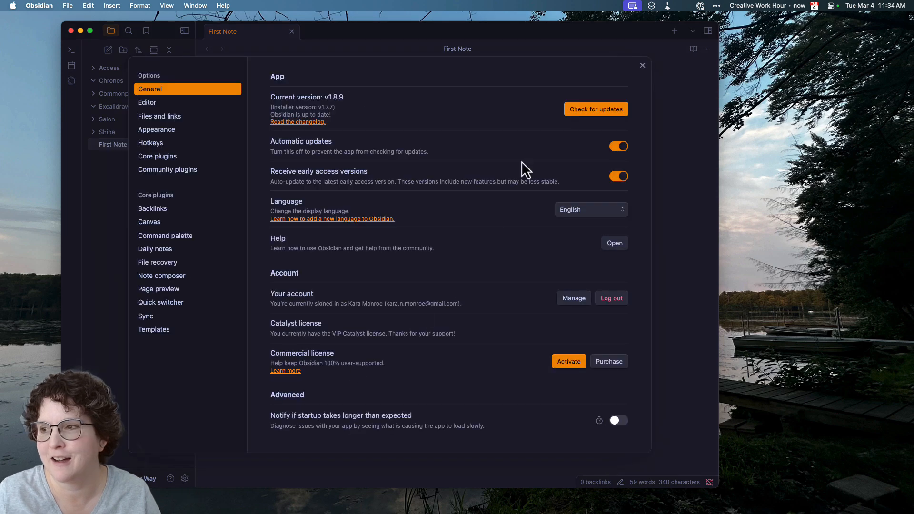
{"action": "left_click", "coordinate": [162, 170]}
{"action": "left_click", "coordinate": [350, 281]}
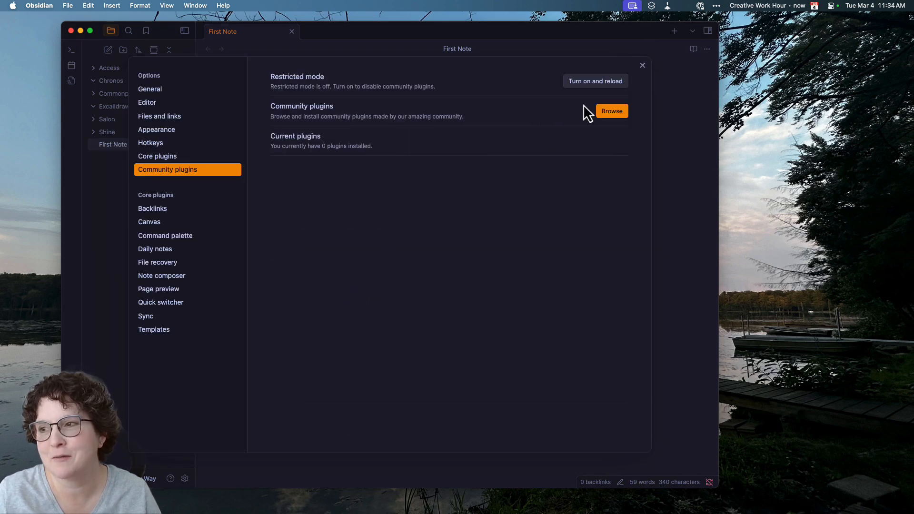
Step: Search the community plugins for "Style Settings", open the plugin's page, and read through its description
{"action": "left_click", "coordinate": [609, 113]}
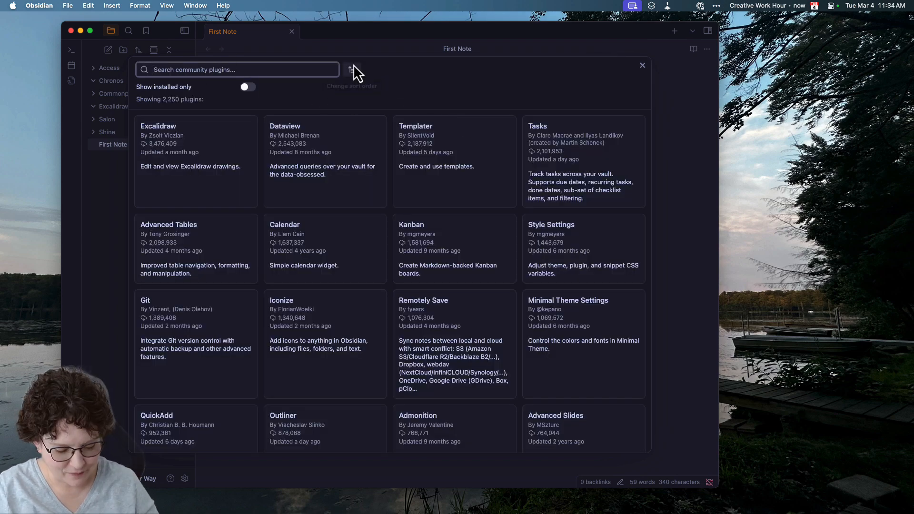
{"action": "type", "text": "Style Settings"}
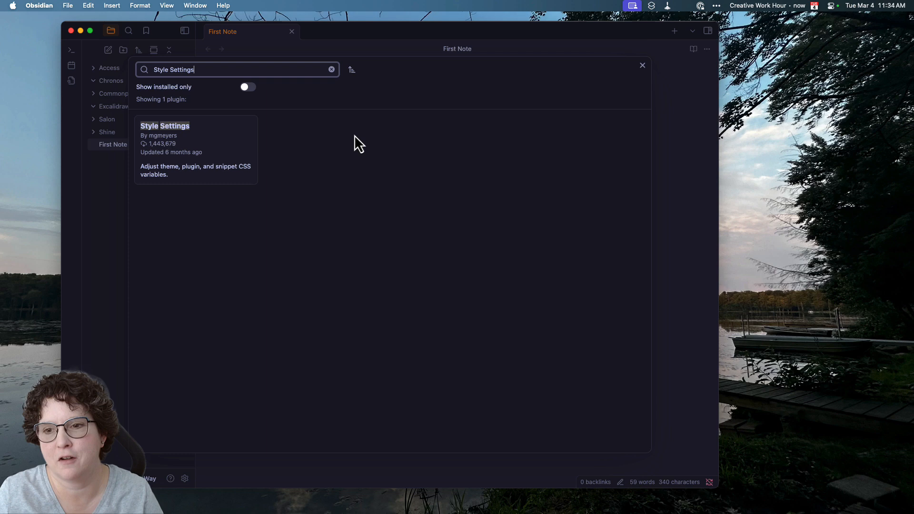
{"action": "left_click", "coordinate": [220, 144]}
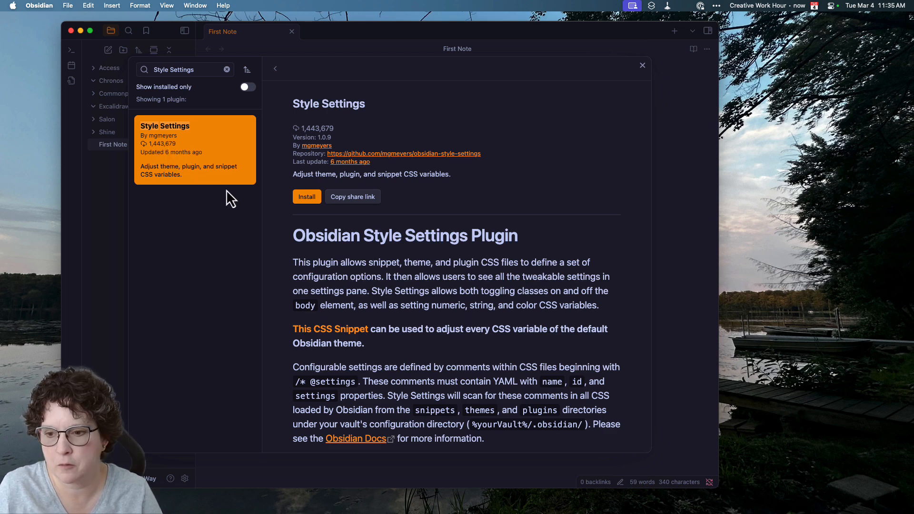
{"action": "scroll", "coordinate": [440, 315], "scroll_direction": "down", "scroll_amount": 15}
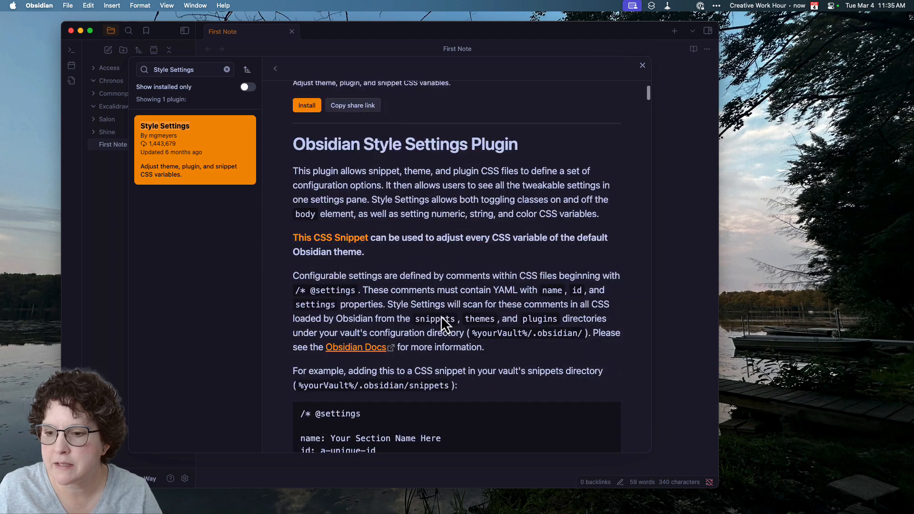
{"action": "scroll", "coordinate": [441, 316], "scroll_direction": "down", "scroll_amount": 15}
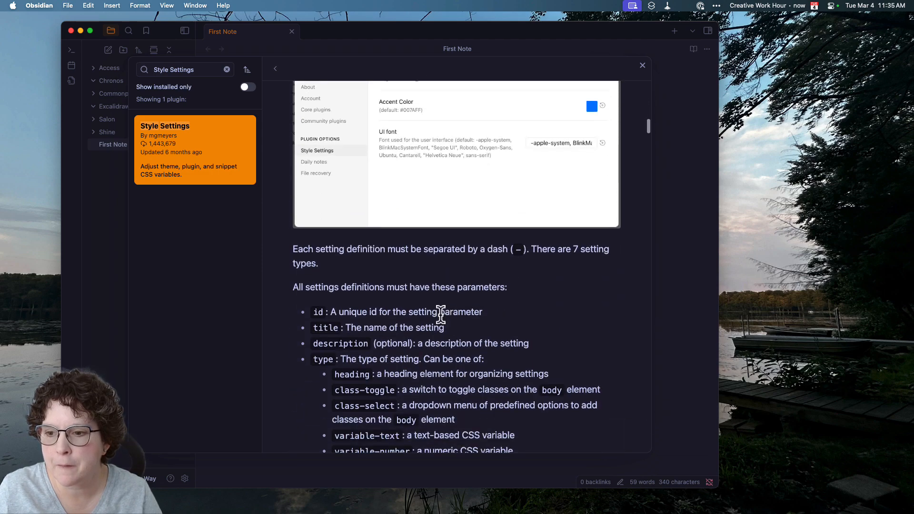
{"action": "scroll", "coordinate": [440, 315], "scroll_direction": "down", "scroll_amount": 10}
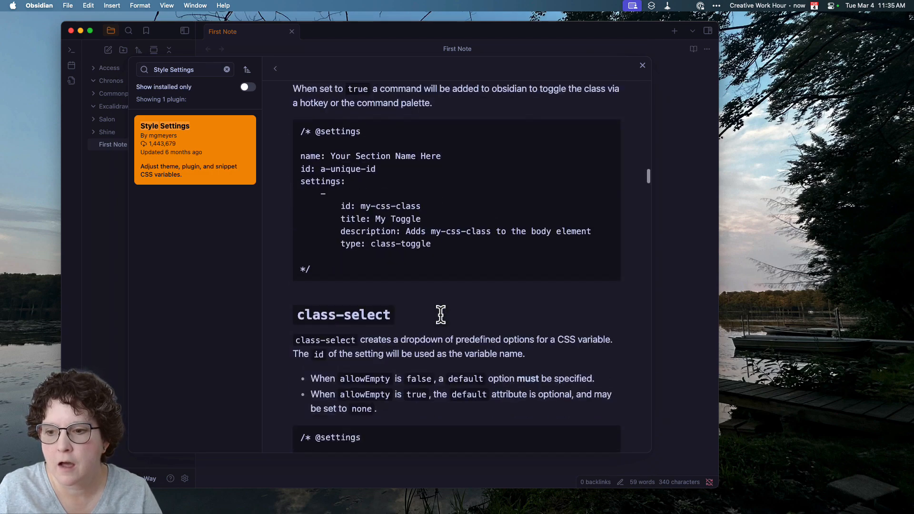
{"action": "scroll", "coordinate": [441, 316], "scroll_direction": "up", "scroll_amount": 15}
{"action": "scroll", "coordinate": [441, 315], "scroll_direction": "up", "scroll_amount": 20}
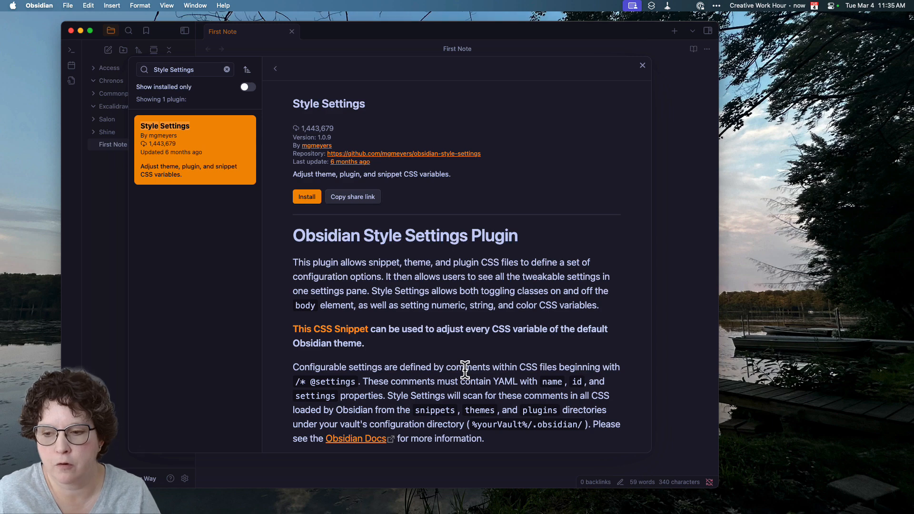
Step: Read through the Style Settings plugin's description, including its CSS snippet example and the available setting types
{"action": "scroll", "coordinate": [461, 352], "scroll_direction": "down", "scroll_amount": 10}
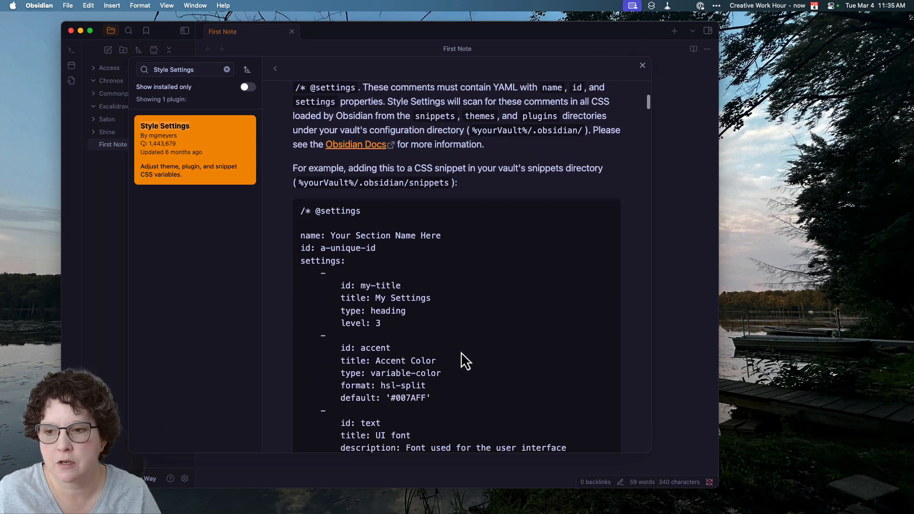
{"action": "scroll", "coordinate": [461, 352], "scroll_direction": "down", "scroll_amount": 20}
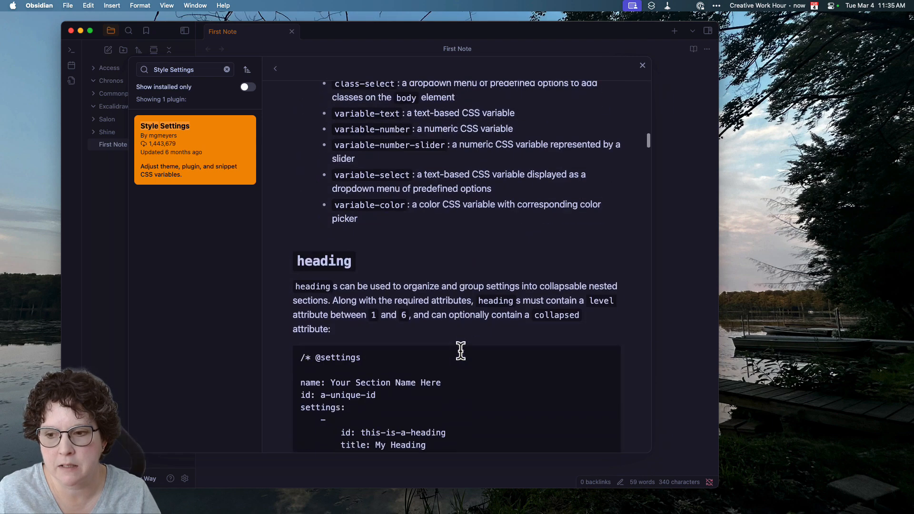
{"action": "scroll", "coordinate": [461, 352], "scroll_direction": "down", "scroll_amount": 13}
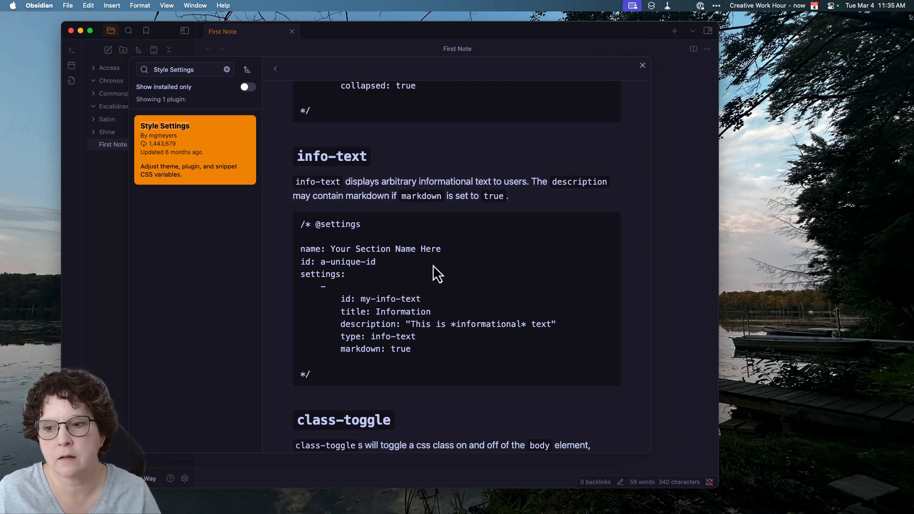
{"action": "scroll", "coordinate": [433, 267], "scroll_direction": "up", "scroll_amount": 1}
{"action": "scroll", "coordinate": [436, 274], "scroll_direction": "up", "scroll_amount": 15}
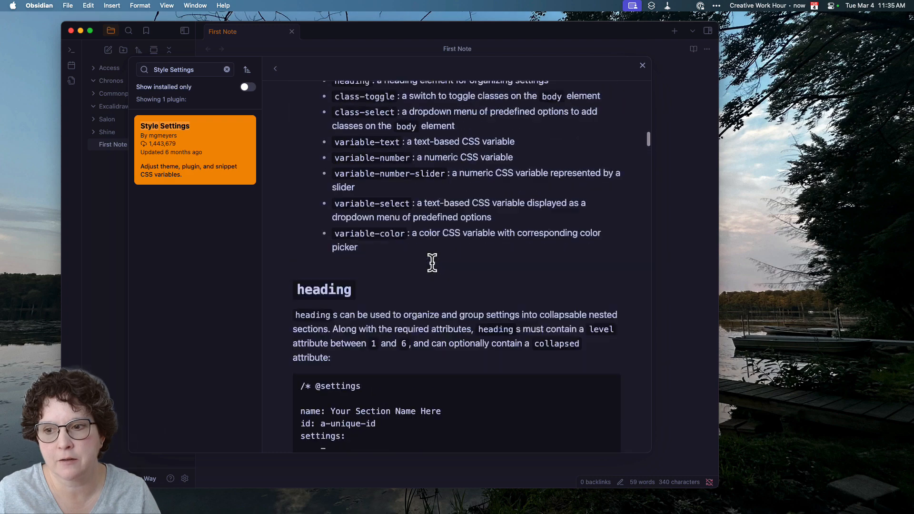
{"action": "scroll", "coordinate": [432, 263], "scroll_direction": "up", "scroll_amount": 12}
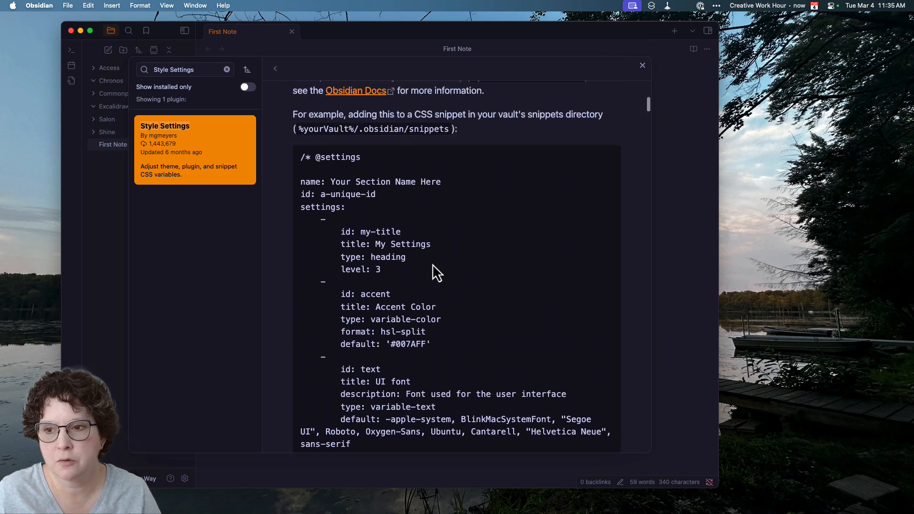
{"action": "scroll", "coordinate": [432, 262], "scroll_direction": "up", "scroll_amount": 8}
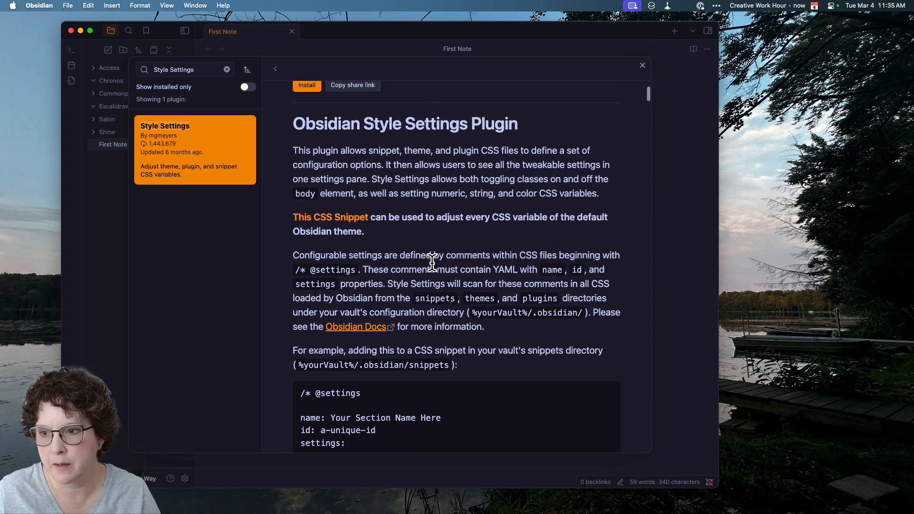
{"action": "scroll", "coordinate": [432, 262], "scroll_direction": "down", "scroll_amount": 3}
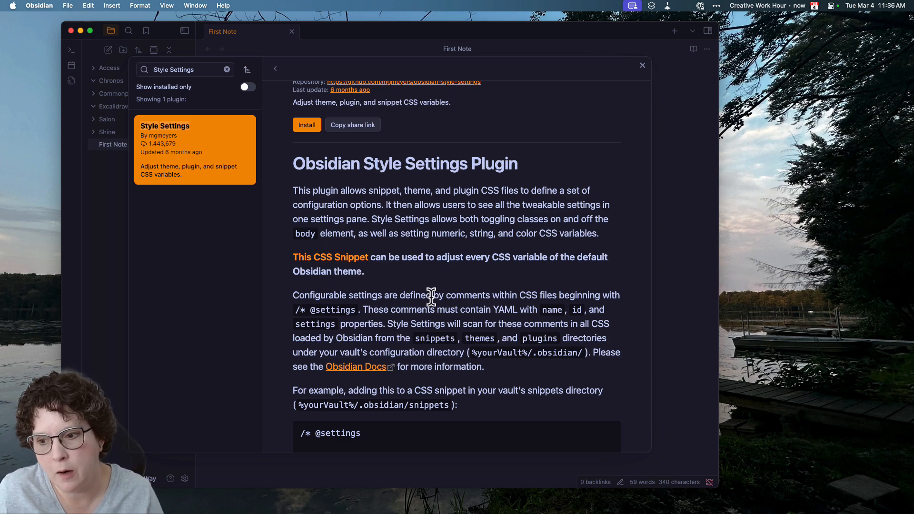
{"action": "scroll", "coordinate": [397, 298], "scroll_direction": "down", "scroll_amount": 1}
{"action": "scroll", "coordinate": [397, 299], "scroll_direction": "up", "scroll_amount": 4}
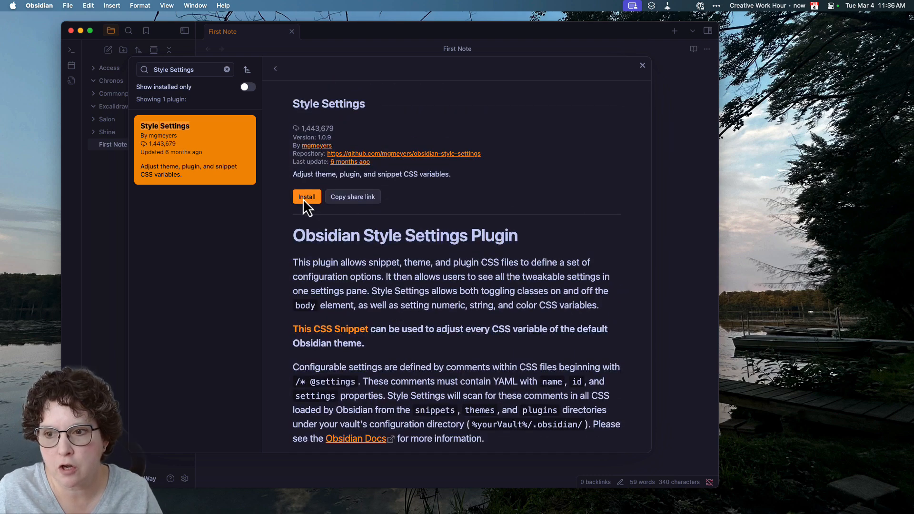
Step: Install and enable the Style Settings plugin, and open its options
{"action": "left_click", "coordinate": [304, 198]}
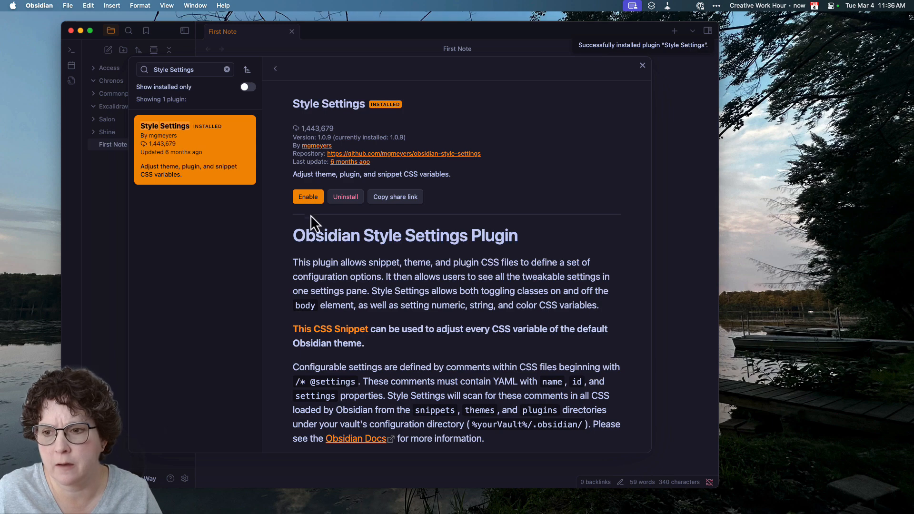
{"action": "left_click", "coordinate": [310, 200]}
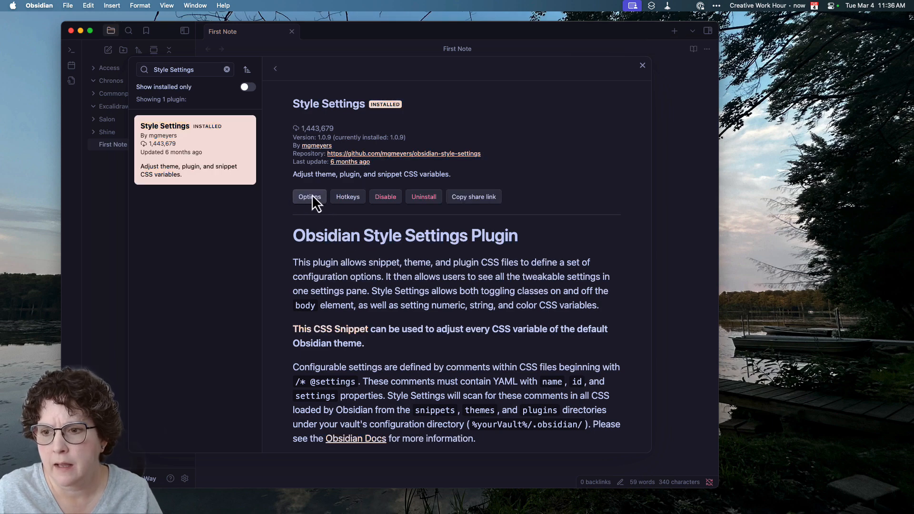
{"action": "left_click", "coordinate": [312, 195]}
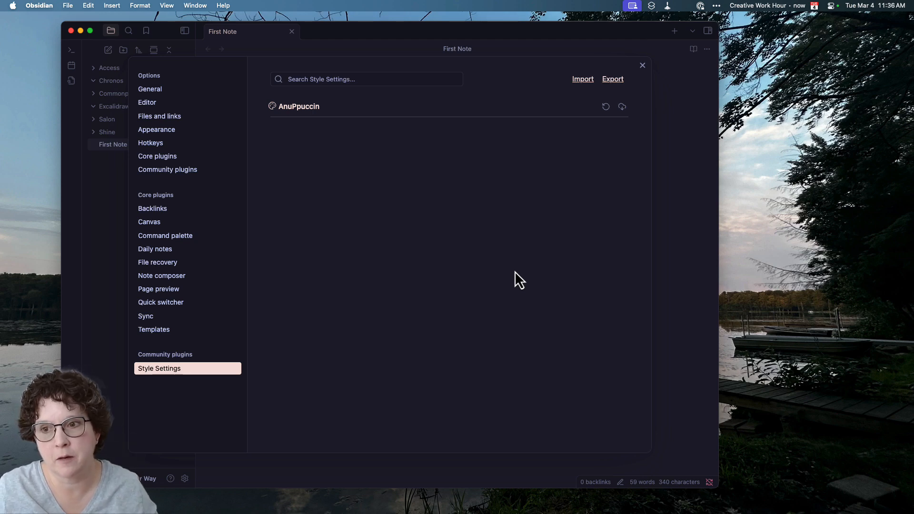
Step: Install and use the Blue Topaz community theme, and view the options that Style Settings offers for it
{"action": "left_click", "coordinate": [146, 133]}
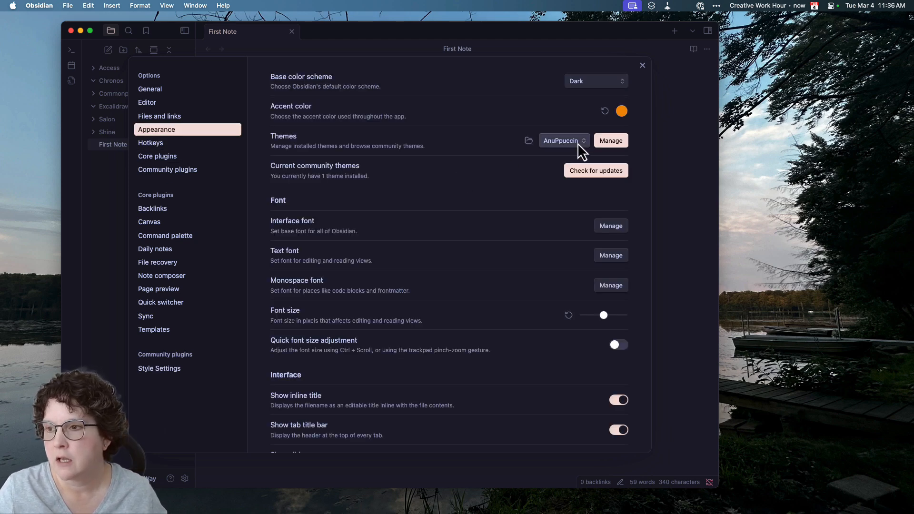
{"action": "left_click", "coordinate": [605, 141]}
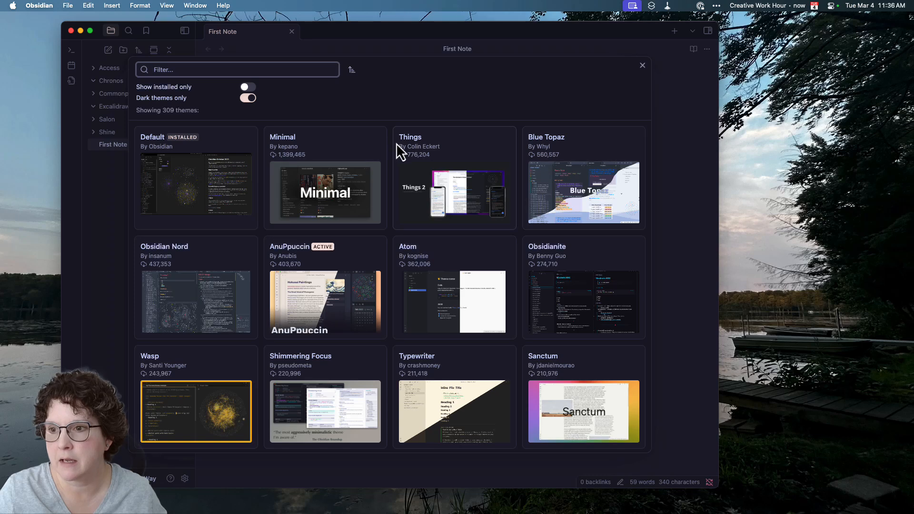
{"action": "left_click", "coordinate": [561, 155]}
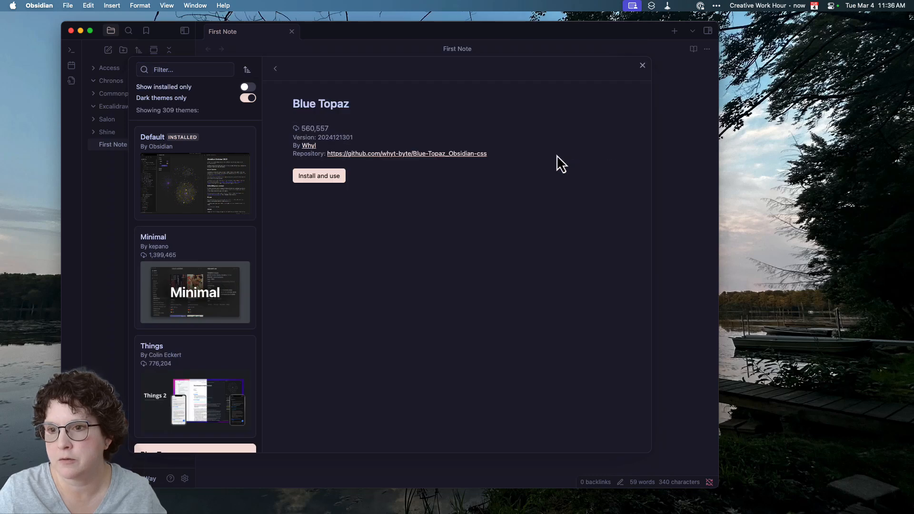
{"action": "left_click", "coordinate": [325, 178]}
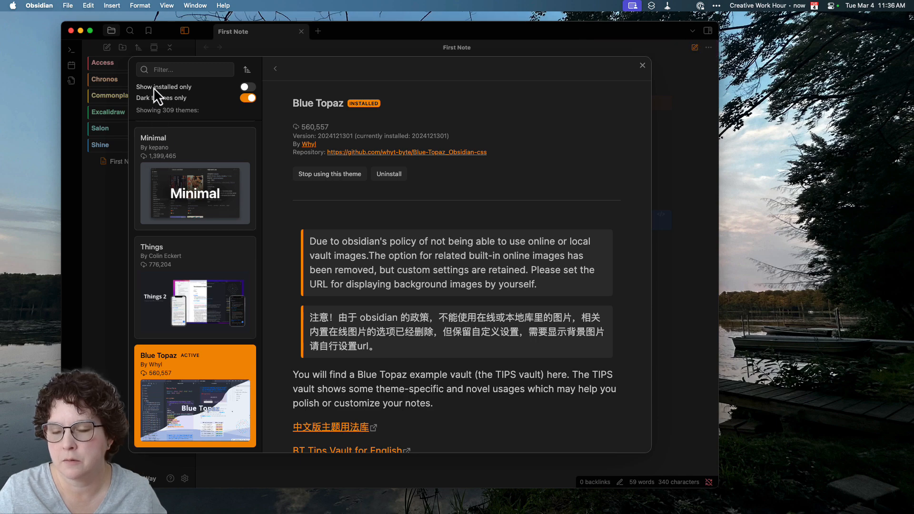
{"action": "left_click", "coordinate": [642, 65]}
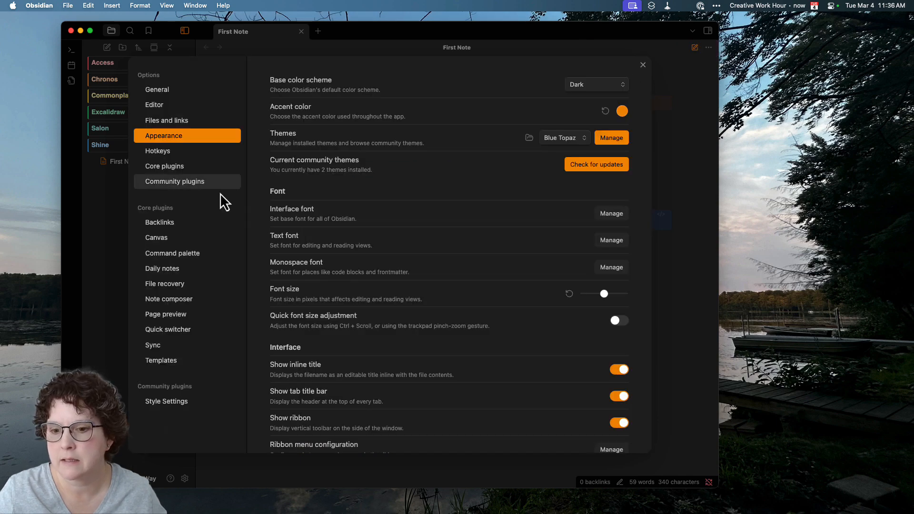
{"action": "left_click", "coordinate": [193, 404]}
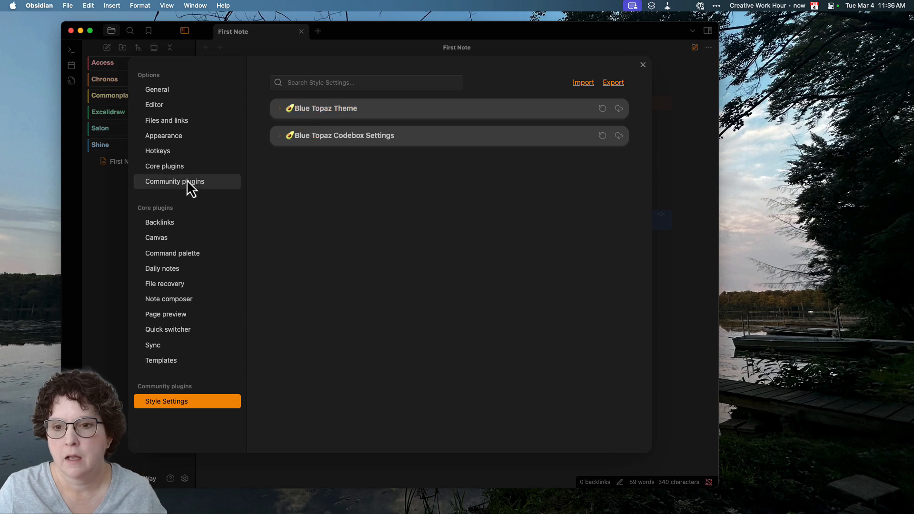
Step: Switch the theme back to AnuPpuccin and expand its section in Style Settings
{"action": "left_click", "coordinate": [161, 136]}
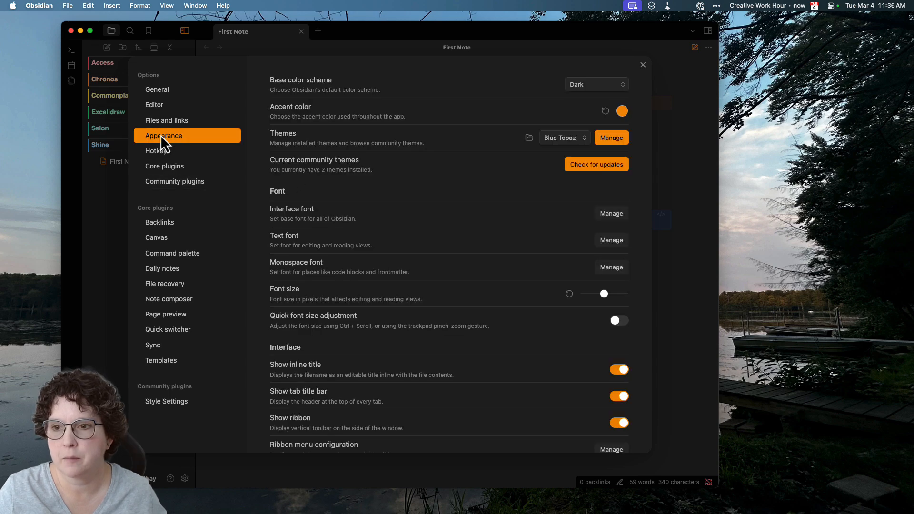
{"action": "left_click", "coordinate": [550, 136]}
{"action": "left_click", "coordinate": [553, 131]}
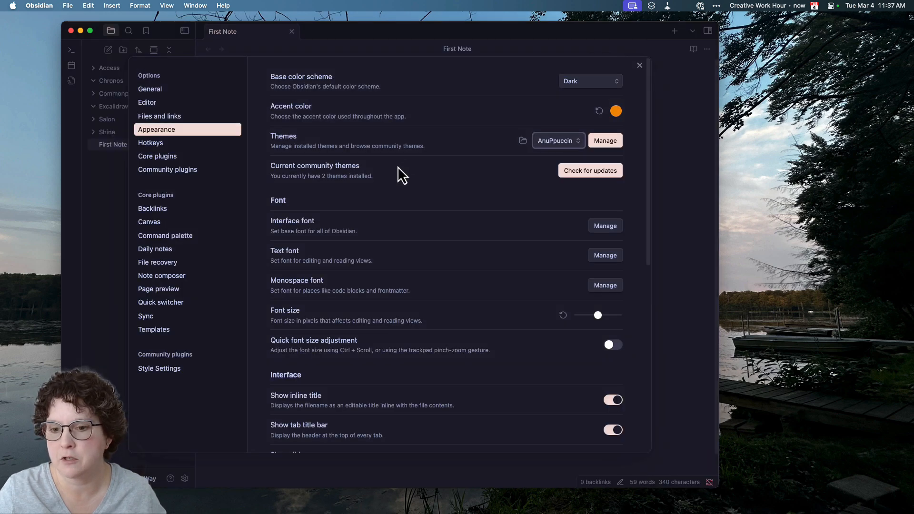
{"action": "left_click", "coordinate": [157, 369]}
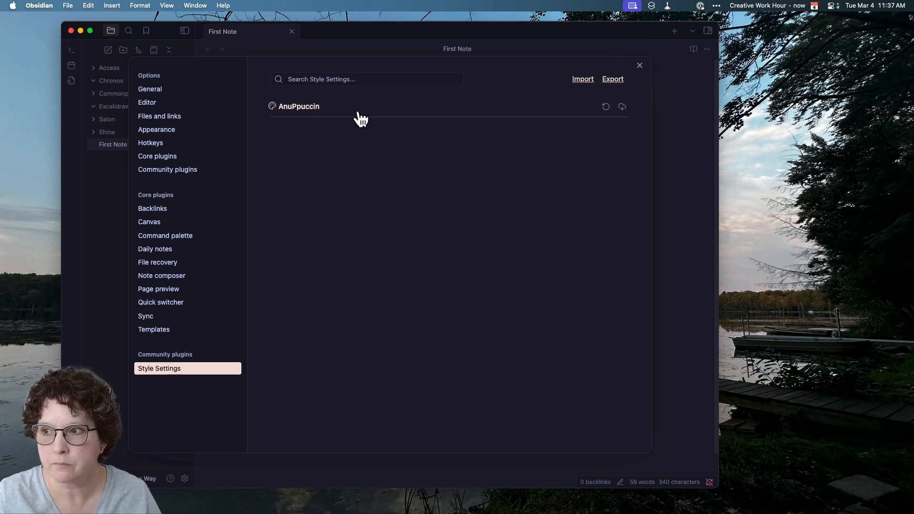
{"action": "left_click", "coordinate": [312, 112]}
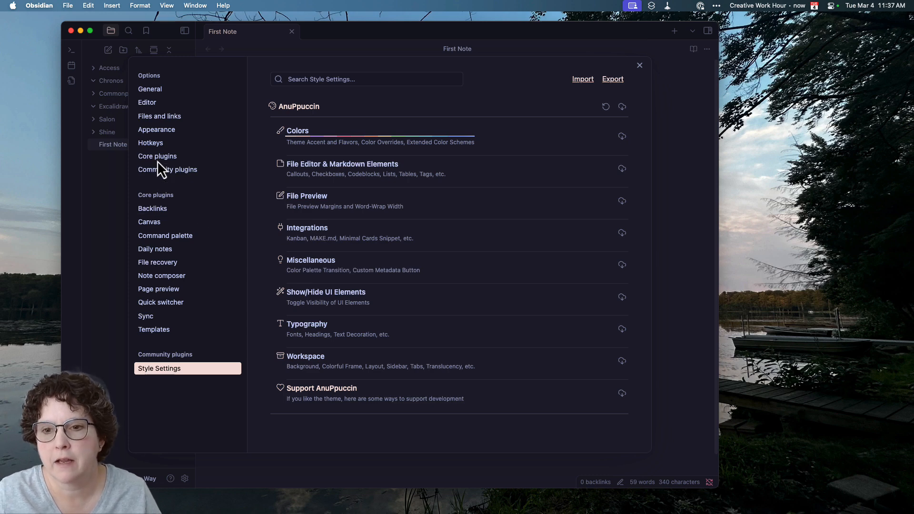
Step: Switch the theme to Blue Topaz and look over its Codebox options in Style Settings
{"action": "left_click", "coordinate": [157, 130]}
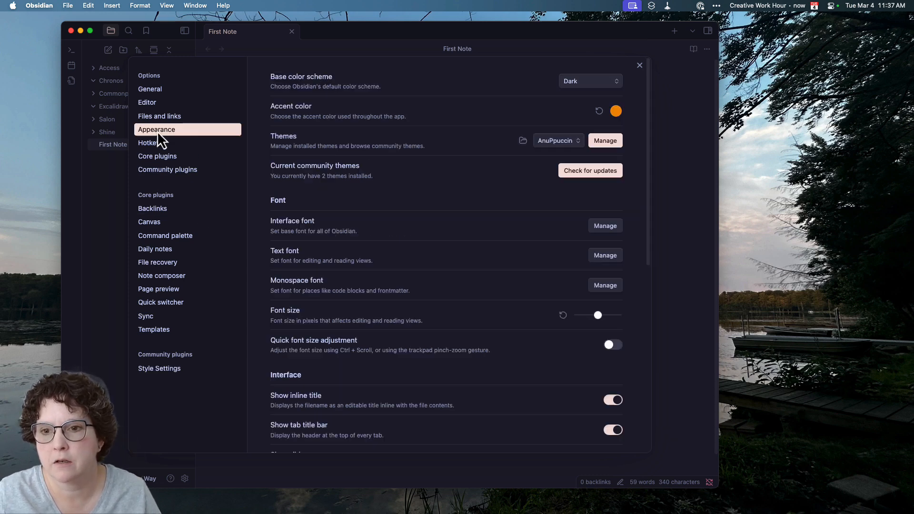
{"action": "left_click", "coordinate": [551, 142]}
{"action": "left_click", "coordinate": [550, 153]}
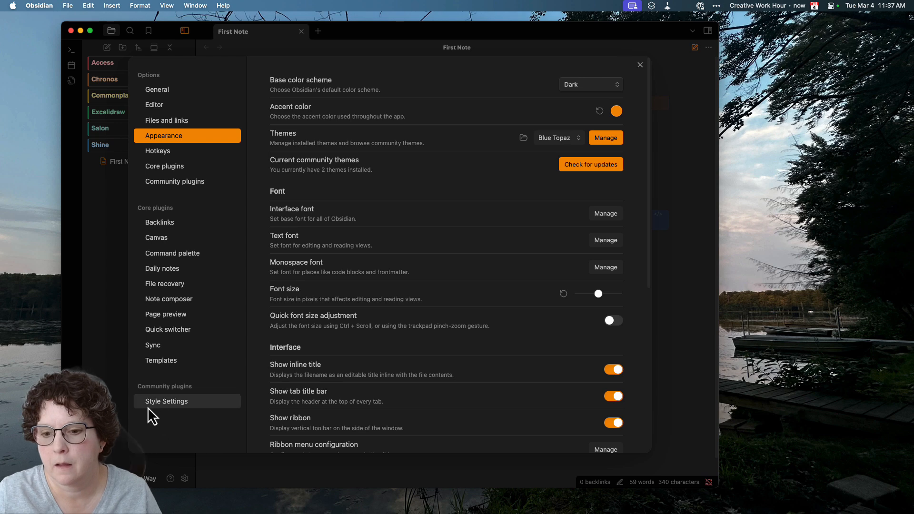
{"action": "left_click", "coordinate": [149, 404]}
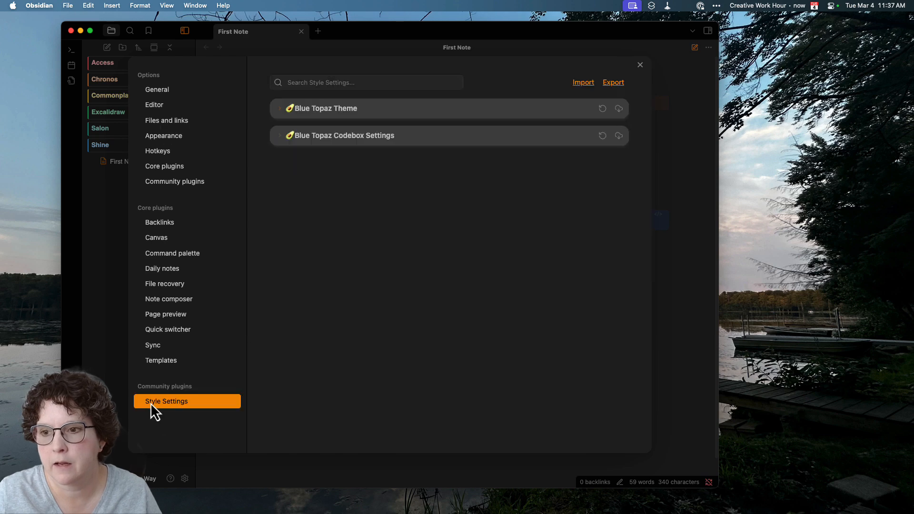
{"action": "left_click", "coordinate": [324, 116]}
{"action": "left_click", "coordinate": [322, 115]}
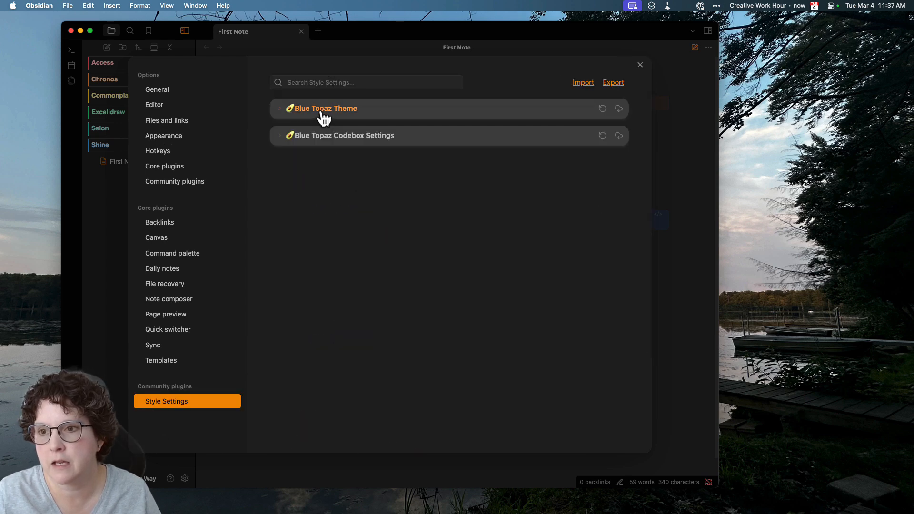
{"action": "left_click", "coordinate": [316, 143]}
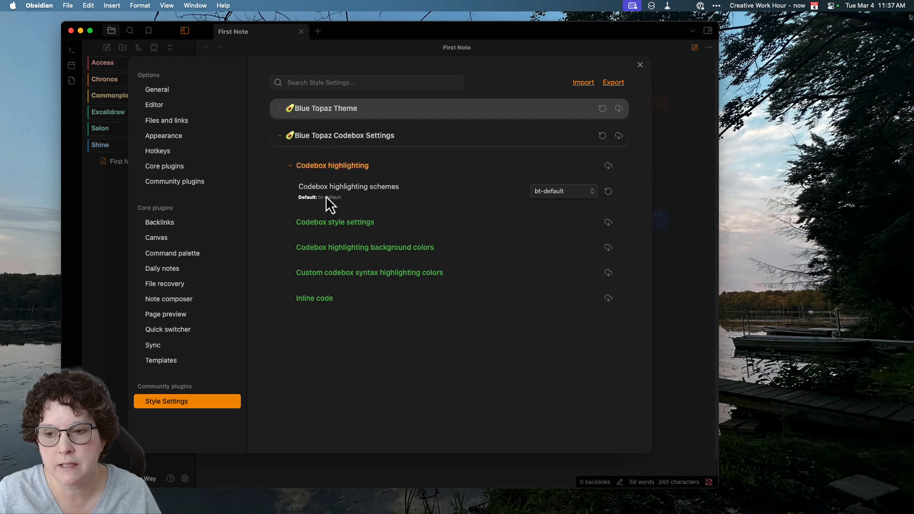
Step: Change the theme from Blue Topaz to AnuPpuccin and display the AnuPpuccin categories in Style Settings
{"action": "left_click", "coordinate": [164, 138]}
{"action": "left_click", "coordinate": [561, 139]}
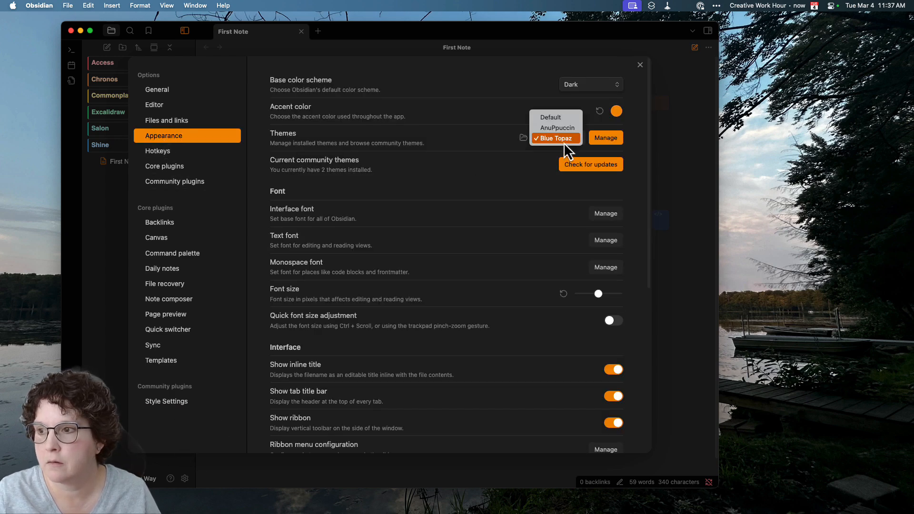
{"action": "left_click", "coordinate": [563, 133]}
{"action": "left_click", "coordinate": [559, 136]}
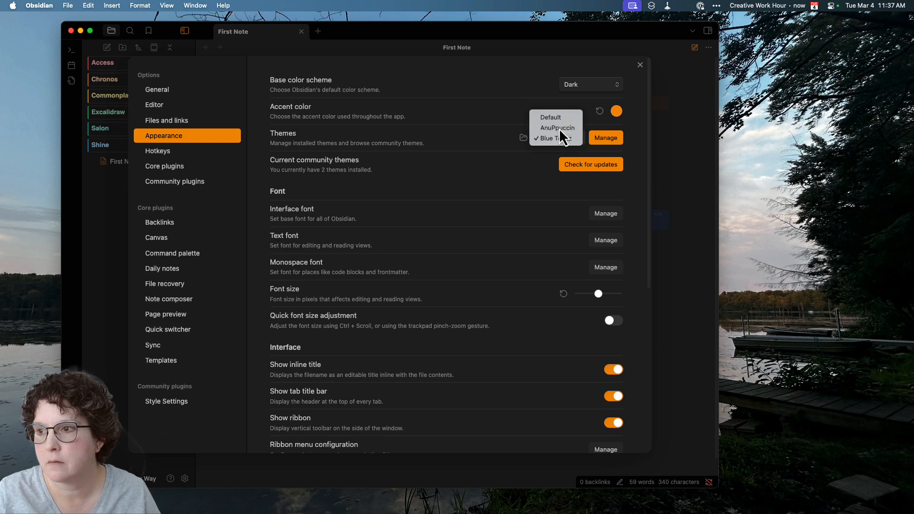
{"action": "left_click", "coordinate": [558, 127]}
{"action": "left_click", "coordinate": [156, 369]}
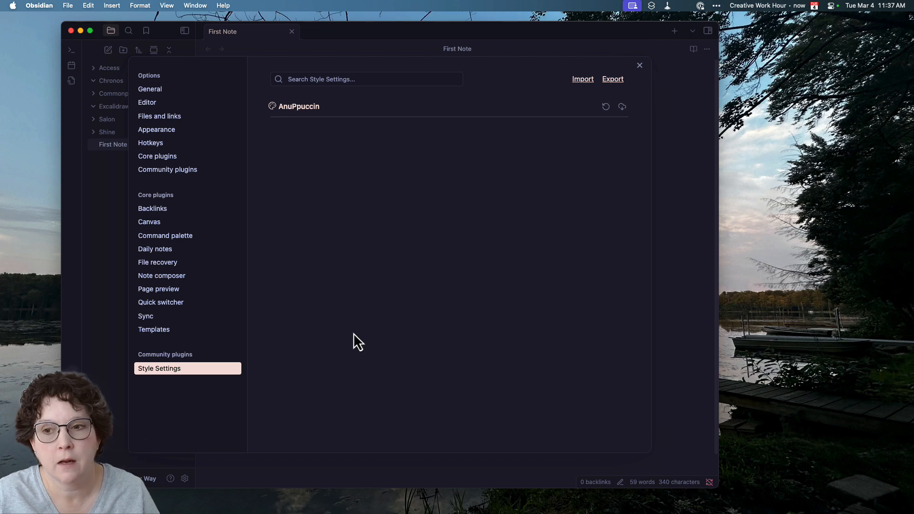
{"action": "left_click", "coordinate": [300, 107]}
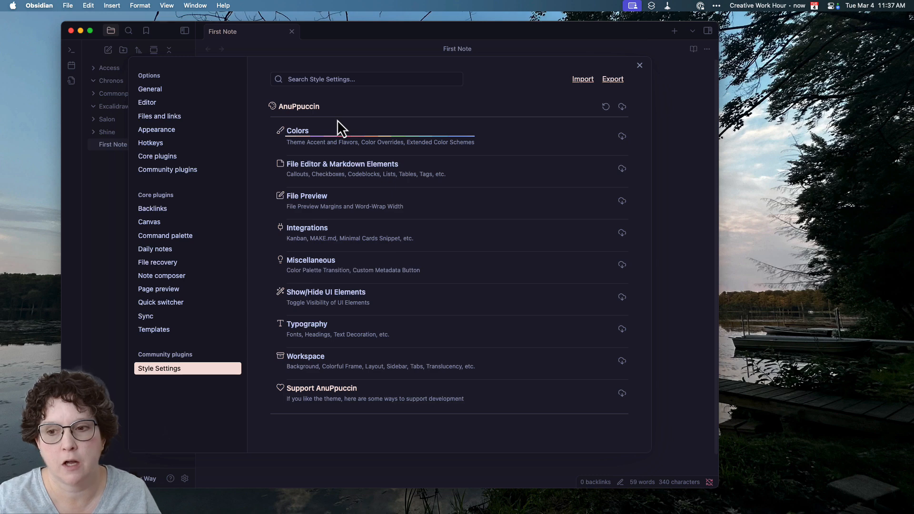
Step: Expand AnuPpuccin's Colors section and set the Dark Theme Flavor to Mocha Old
{"action": "left_click", "coordinate": [301, 142]}
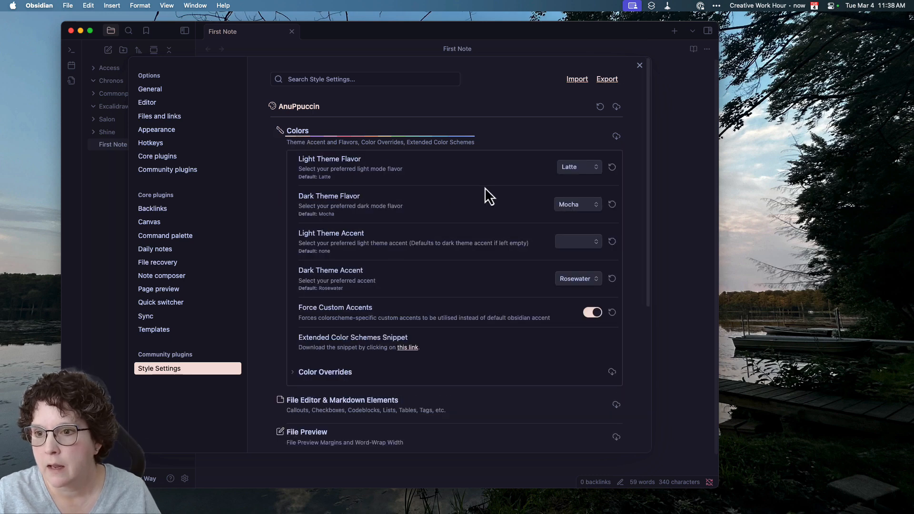
{"action": "left_click", "coordinate": [575, 210]}
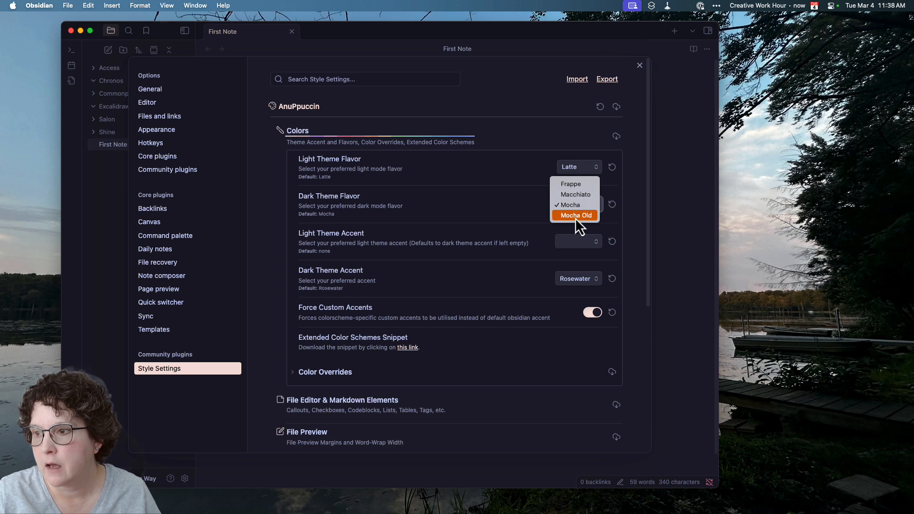
{"action": "left_click", "coordinate": [576, 215]}
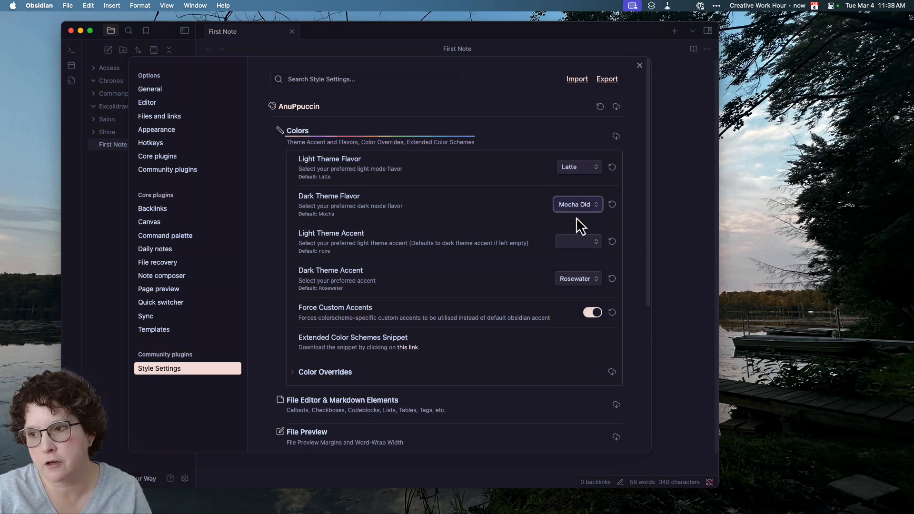
Step: Try the Macchiato and Frappe dark theme flavors, and return to Mocha Old
{"action": "left_click", "coordinate": [578, 209]}
{"action": "left_click", "coordinate": [579, 187]}
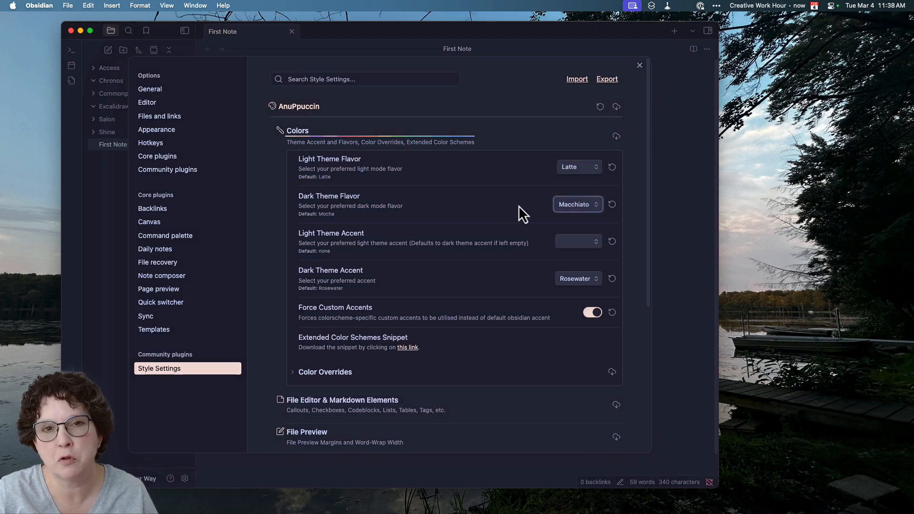
{"action": "left_click", "coordinate": [572, 204]}
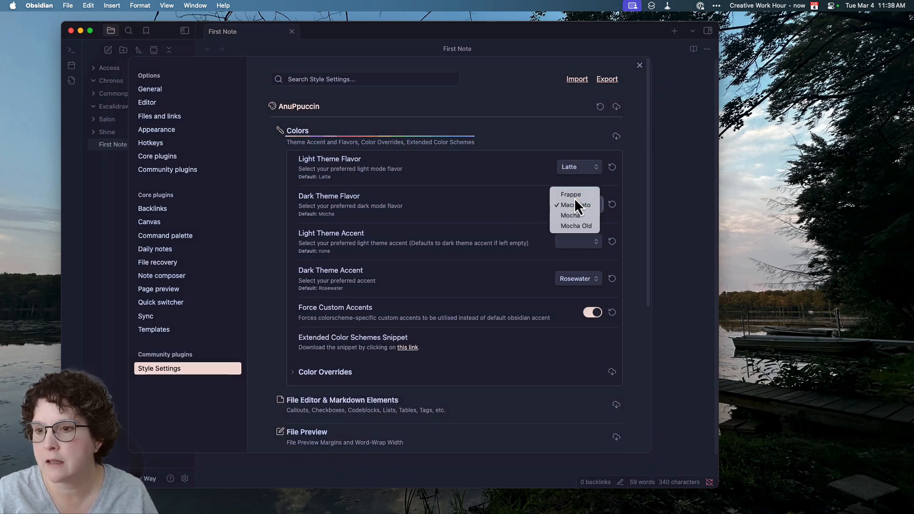
{"action": "left_click", "coordinate": [571, 195]}
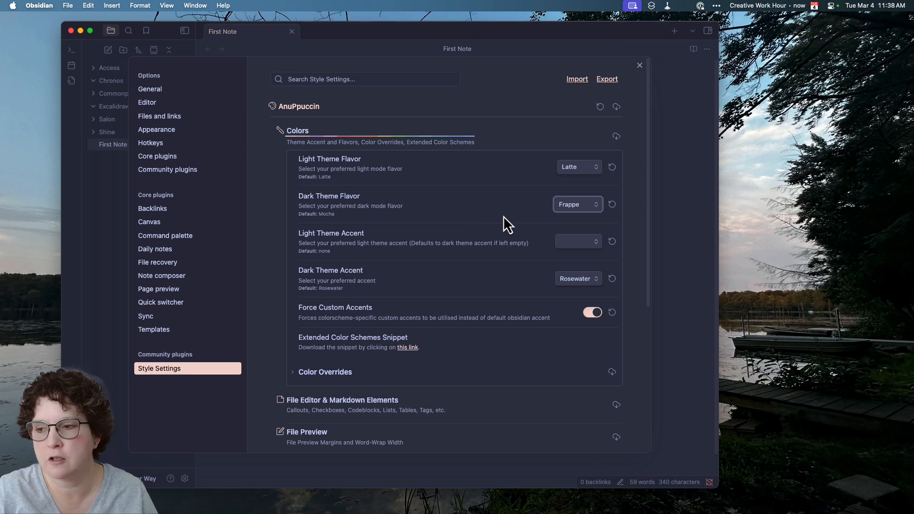
{"action": "left_click", "coordinate": [564, 206]}
{"action": "left_click", "coordinate": [567, 236]}
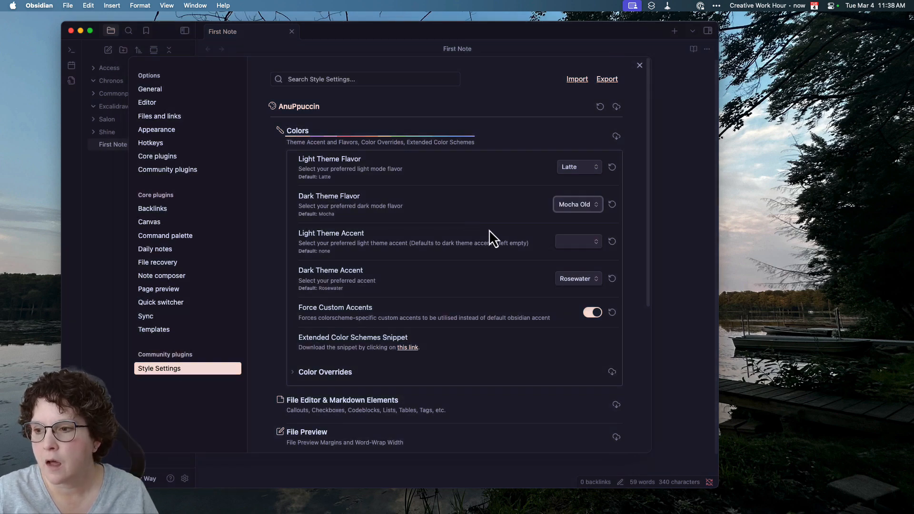
Step: Set the Dark Theme Accent to Peach
{"action": "left_click", "coordinate": [583, 280]}
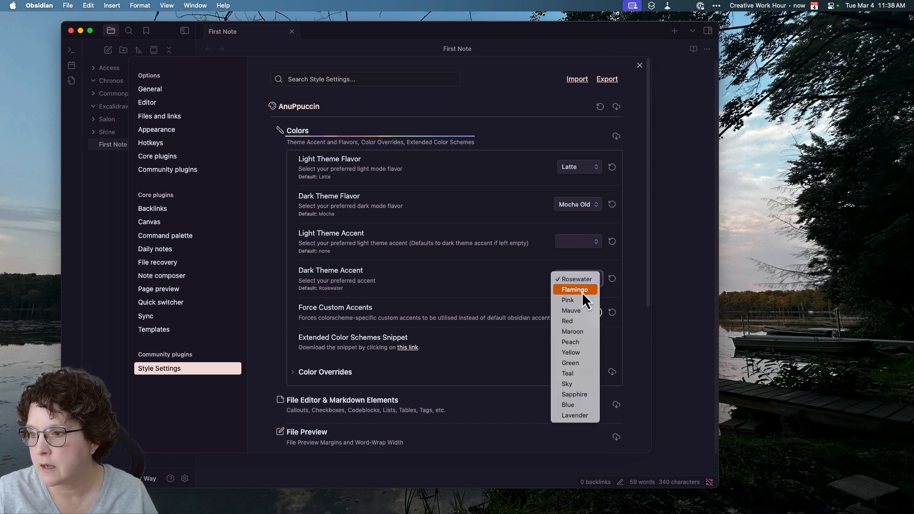
{"action": "left_click", "coordinate": [571, 342]}
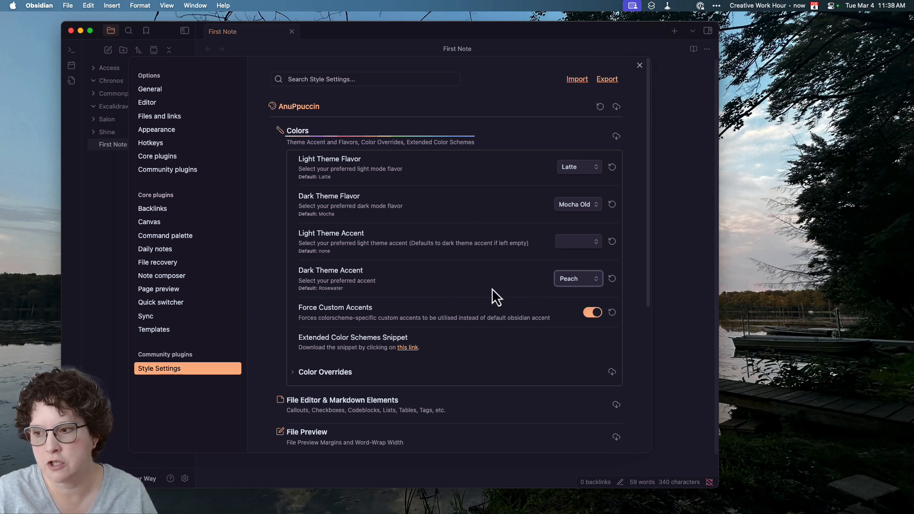
Step: Look through the Color Overrides of the Colors section, and collapse both lists
{"action": "scroll", "coordinate": [470, 316], "scroll_direction": "down", "scroll_amount": 1}
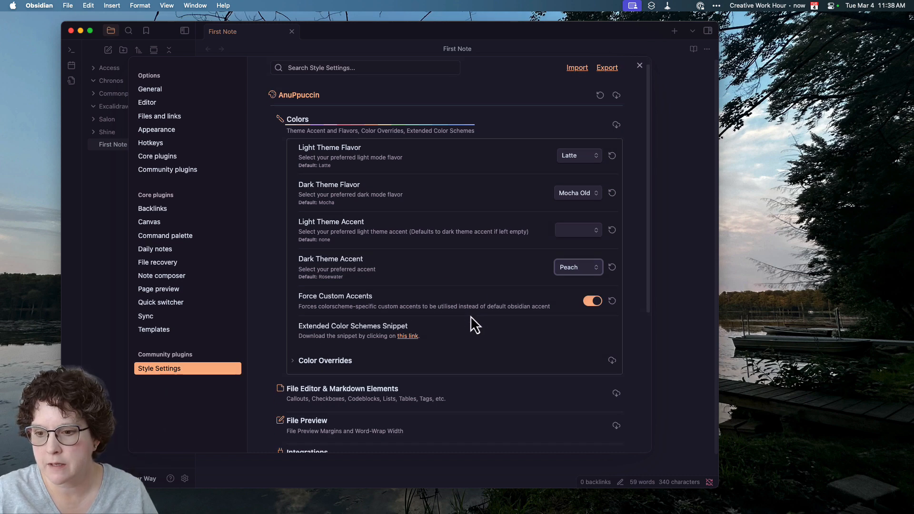
{"action": "scroll", "coordinate": [470, 325], "scroll_direction": "down", "scroll_amount": 3}
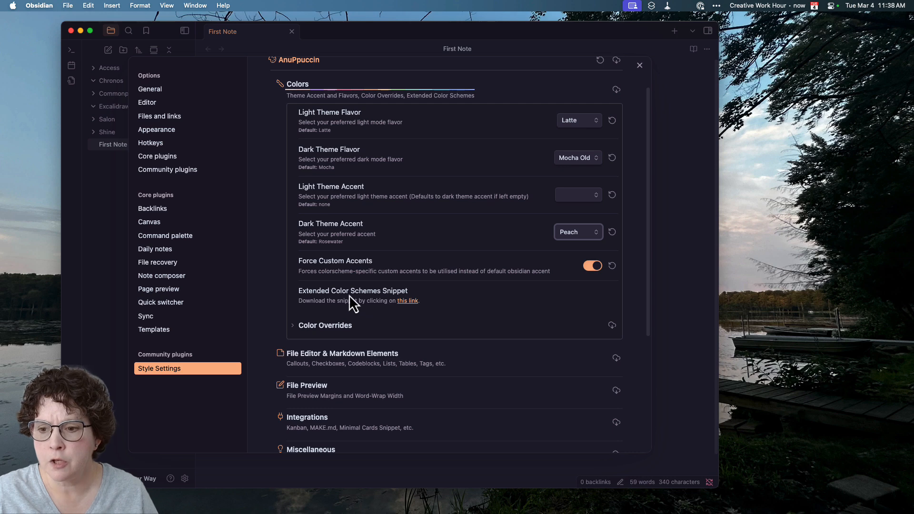
{"action": "left_click", "coordinate": [299, 325]}
{"action": "scroll", "coordinate": [321, 308], "scroll_direction": "down", "scroll_amount": 5}
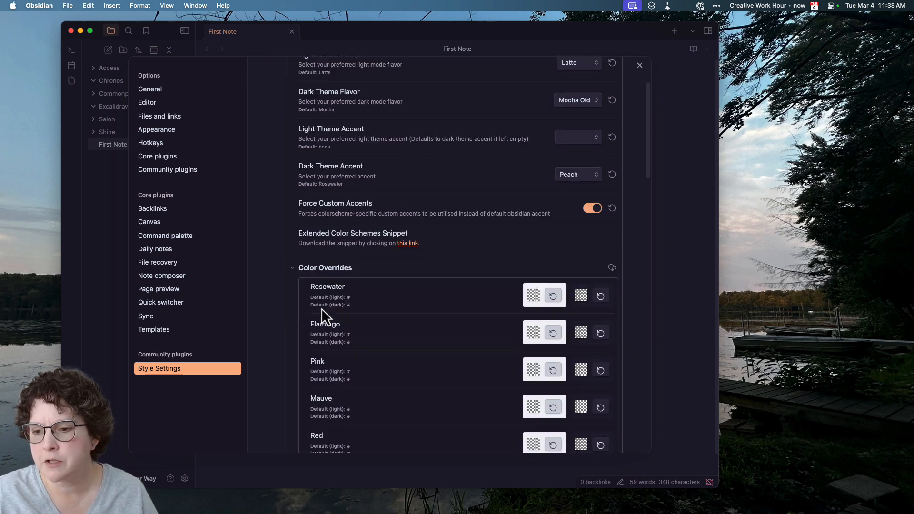
{"action": "scroll", "coordinate": [321, 307], "scroll_direction": "down", "scroll_amount": 20}
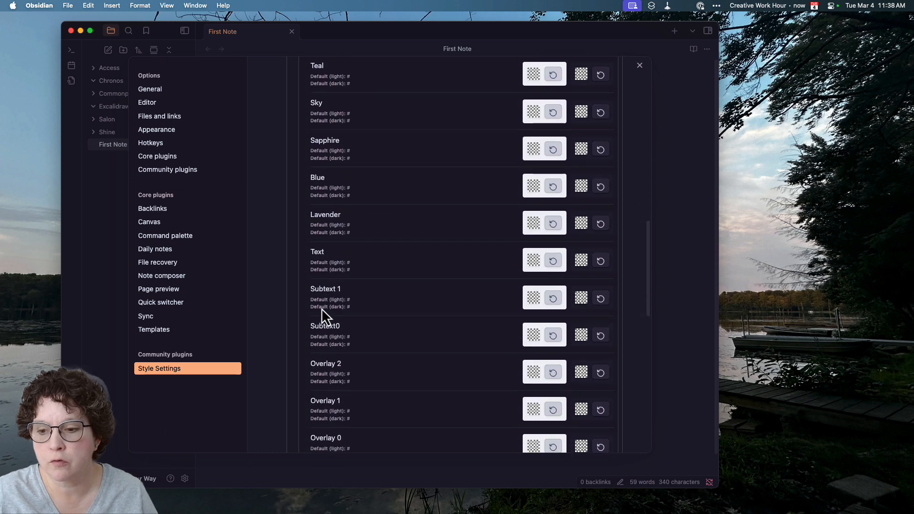
{"action": "scroll", "coordinate": [321, 307], "scroll_direction": "down", "scroll_amount": 18}
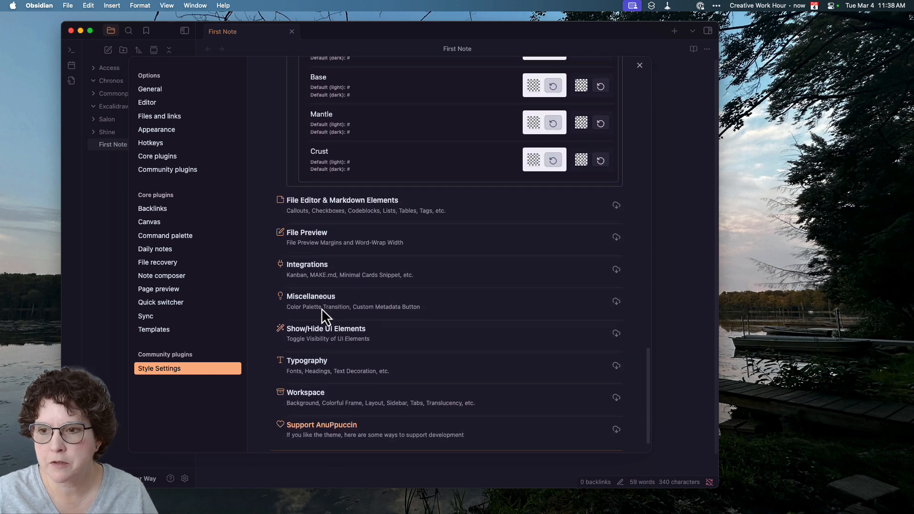
{"action": "scroll", "coordinate": [380, 129], "scroll_direction": "up", "scroll_amount": 15}
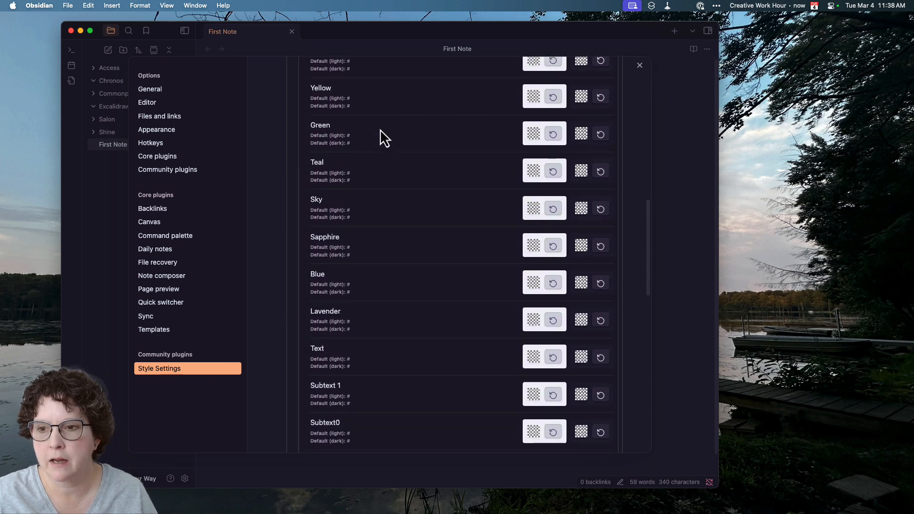
{"action": "scroll", "coordinate": [379, 129], "scroll_direction": "up", "scroll_amount": 14}
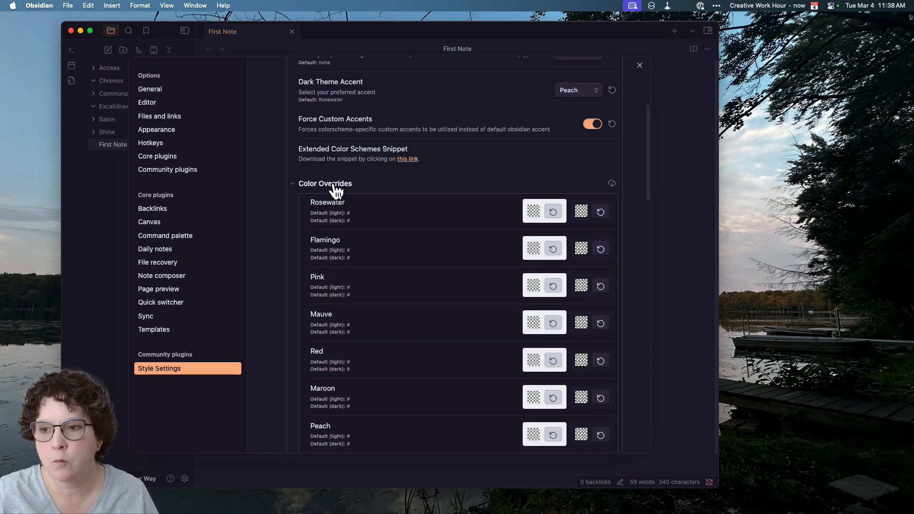
{"action": "left_click", "coordinate": [335, 188]}
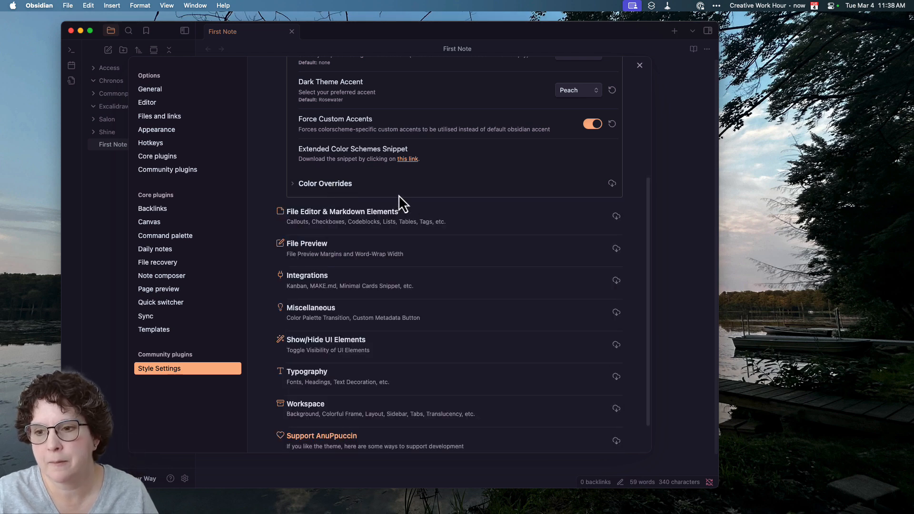
{"action": "scroll", "coordinate": [398, 190], "scroll_direction": "up", "scroll_amount": 8}
{"action": "left_click", "coordinate": [301, 135]}
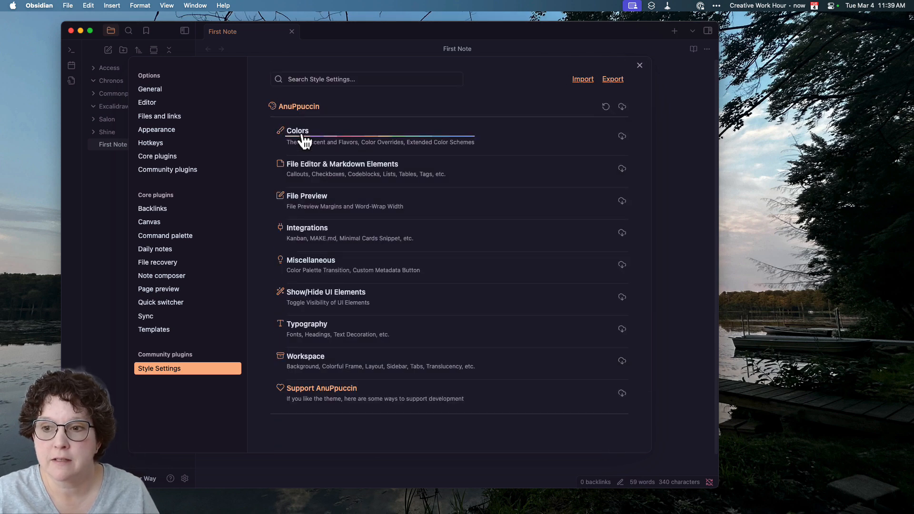
Step: Set the Callout Style under File Editor & Markdown Elements to Sleek, and view the expanded Note callout in First Note
{"action": "left_click", "coordinate": [341, 166]}
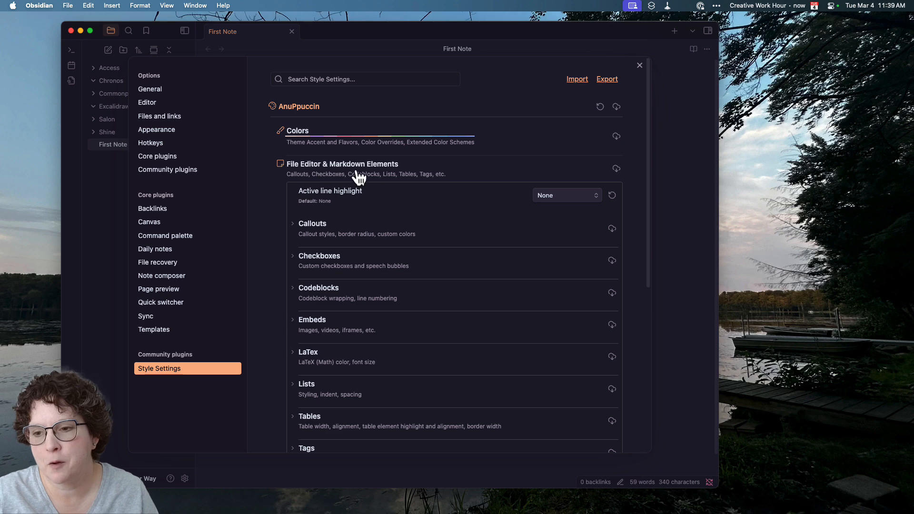
{"action": "left_click", "coordinate": [295, 224]}
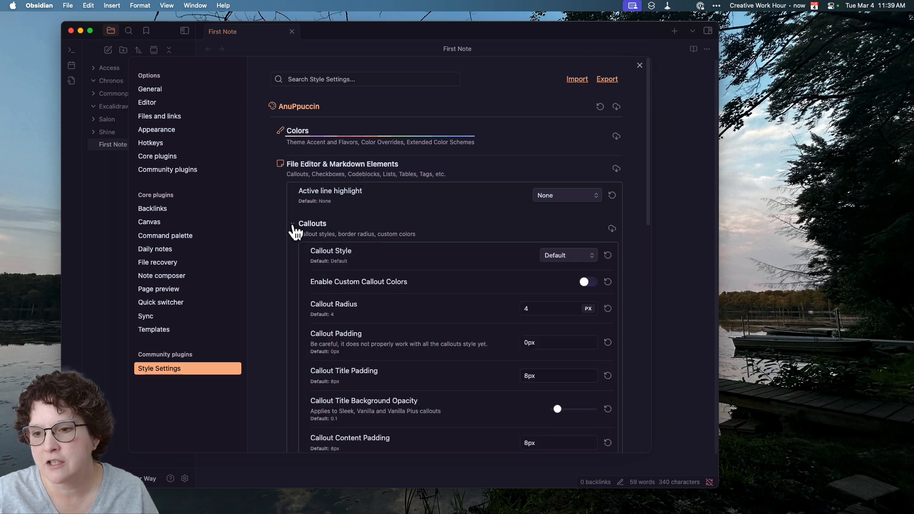
{"action": "left_click", "coordinate": [562, 258]}
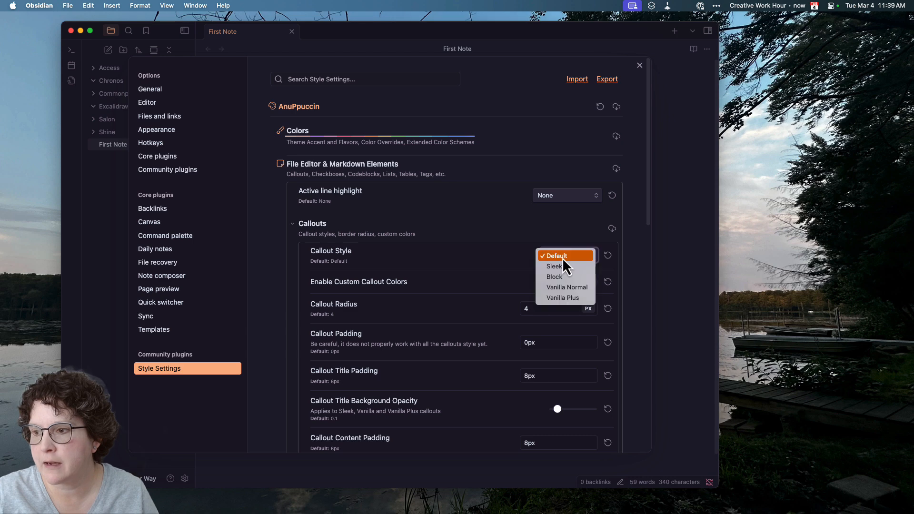
{"action": "left_click", "coordinate": [561, 267]}
{"action": "left_click", "coordinate": [639, 65]}
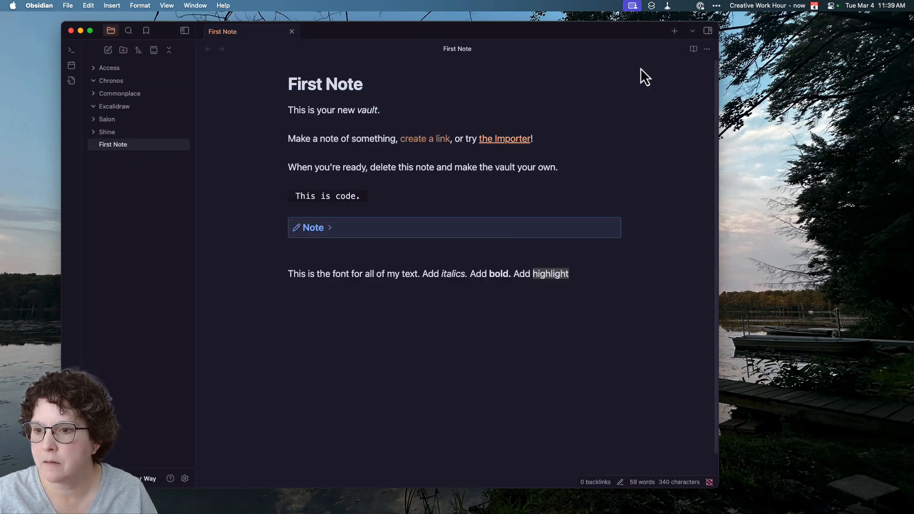
{"action": "left_click", "coordinate": [321, 233]}
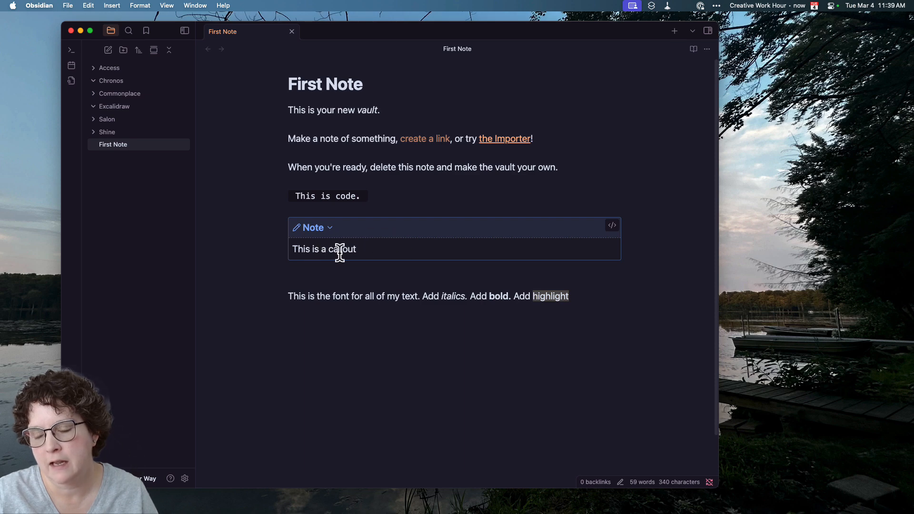
Step: Change AnuPpuccin's Callout Style to Block and return to First Note to view the callout
{"action": "left_click", "coordinate": [185, 478]}
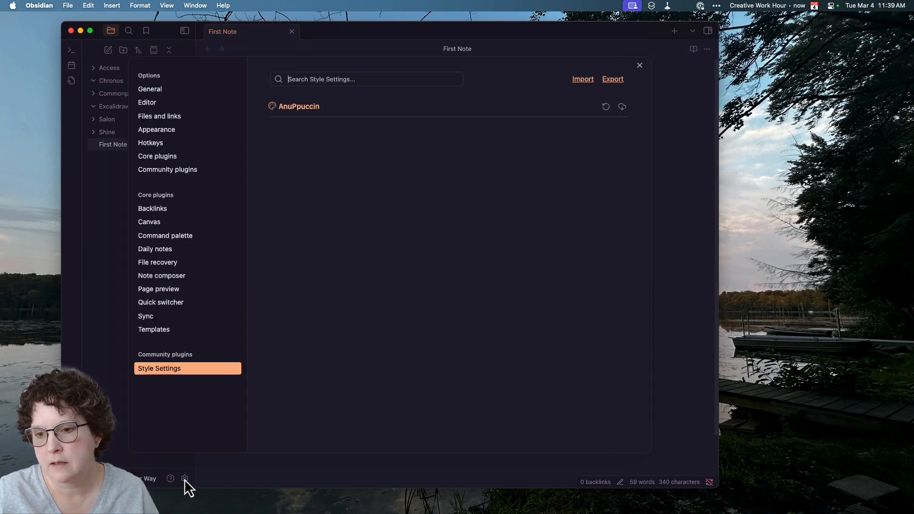
{"action": "left_click", "coordinate": [299, 106]}
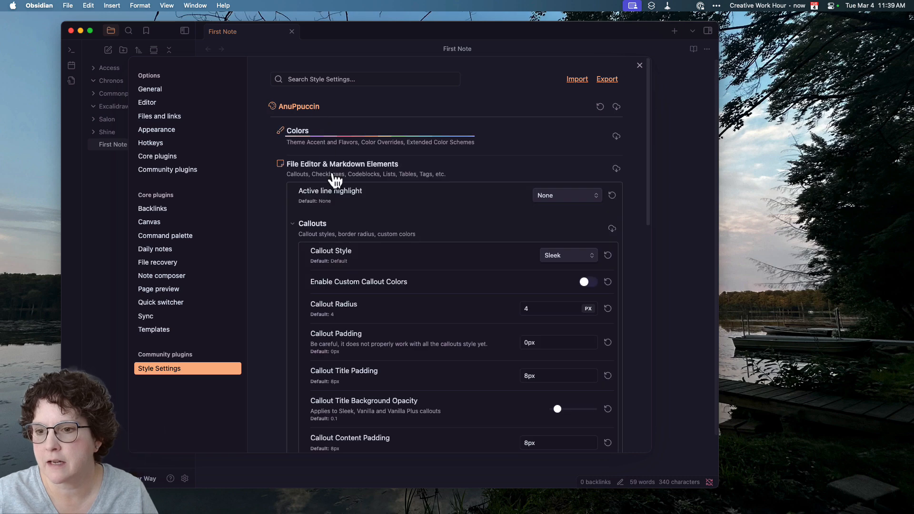
{"action": "left_click", "coordinate": [561, 255]}
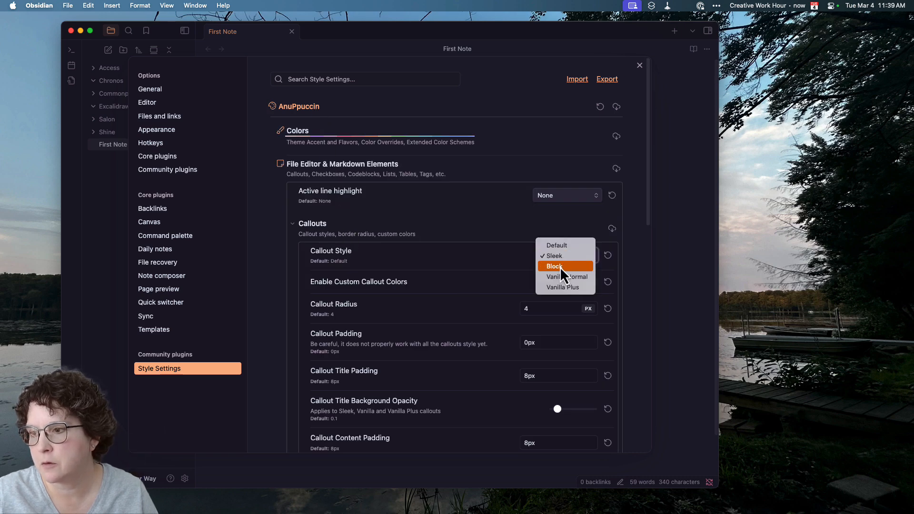
{"action": "left_click", "coordinate": [559, 266]}
{"action": "left_click", "coordinate": [641, 64]}
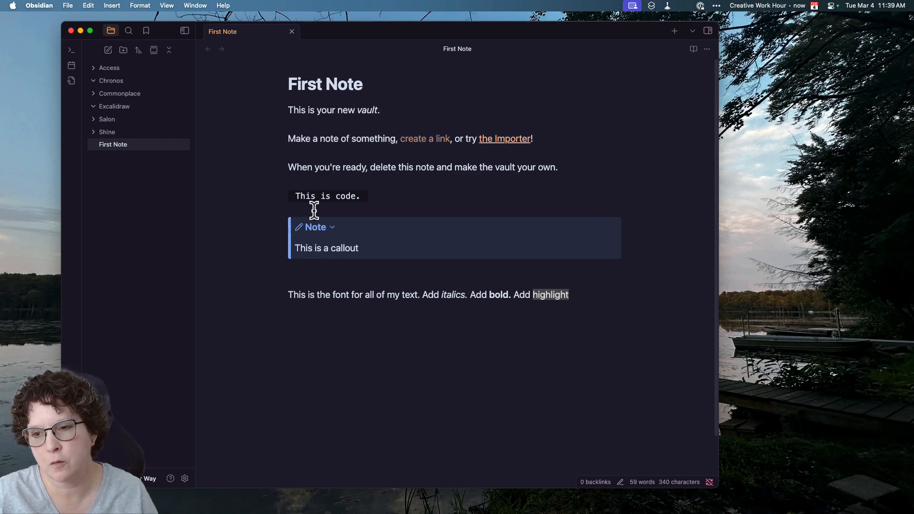
Step: Switch the Callout Style to Vanilla Normal and return to the note to check the callout's look
{"action": "left_click", "coordinate": [185, 478]}
{"action": "left_click", "coordinate": [310, 108]}
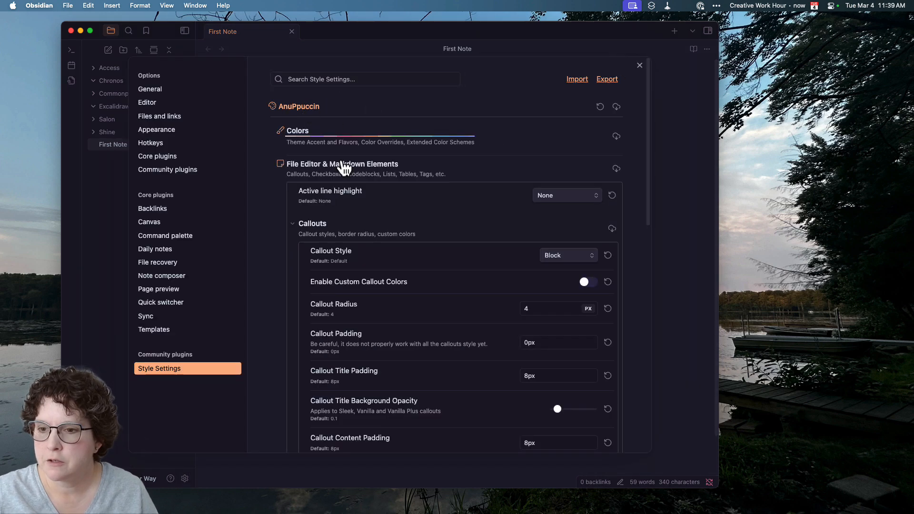
{"action": "left_click", "coordinate": [567, 256]}
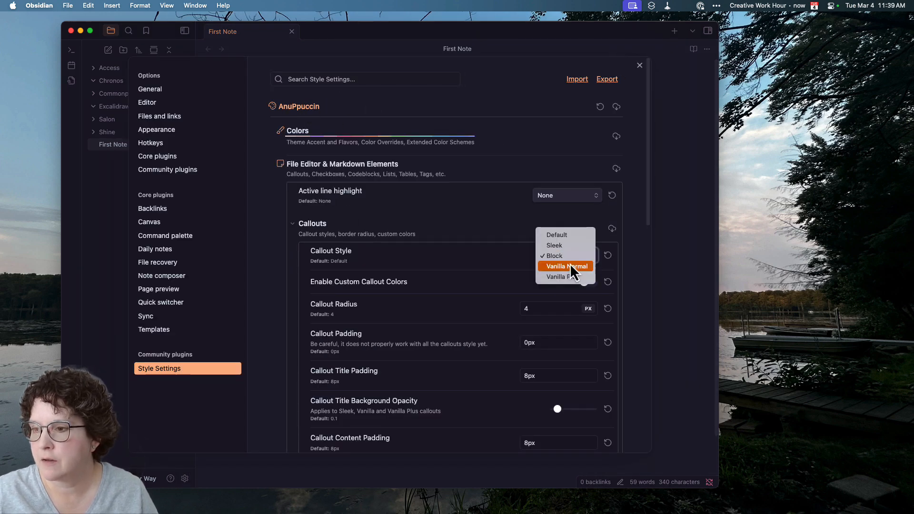
{"action": "left_click", "coordinate": [570, 265]}
{"action": "left_click", "coordinate": [639, 65]}
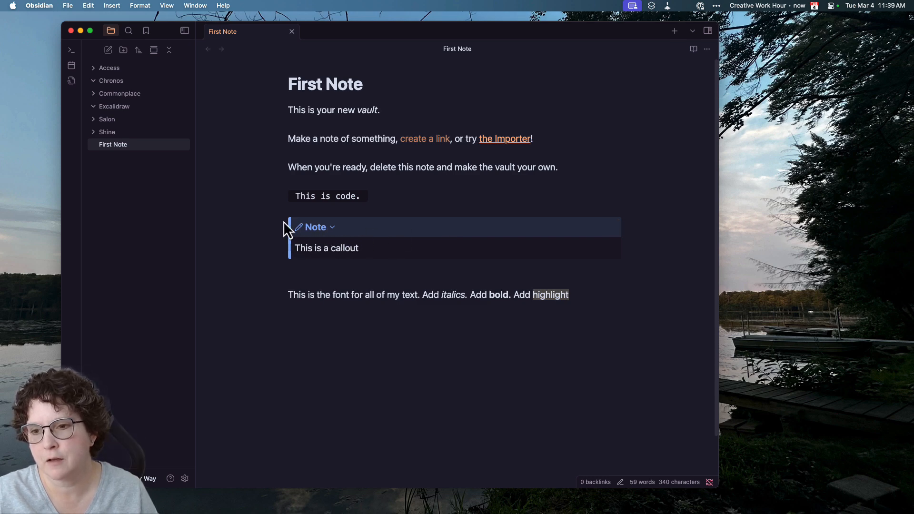
Step: Set the Callout Style to Vanilla Plus, and collapse and re-expand the Note callout in First Note to check it
{"action": "left_click", "coordinate": [186, 480]}
{"action": "left_click", "coordinate": [575, 110]}
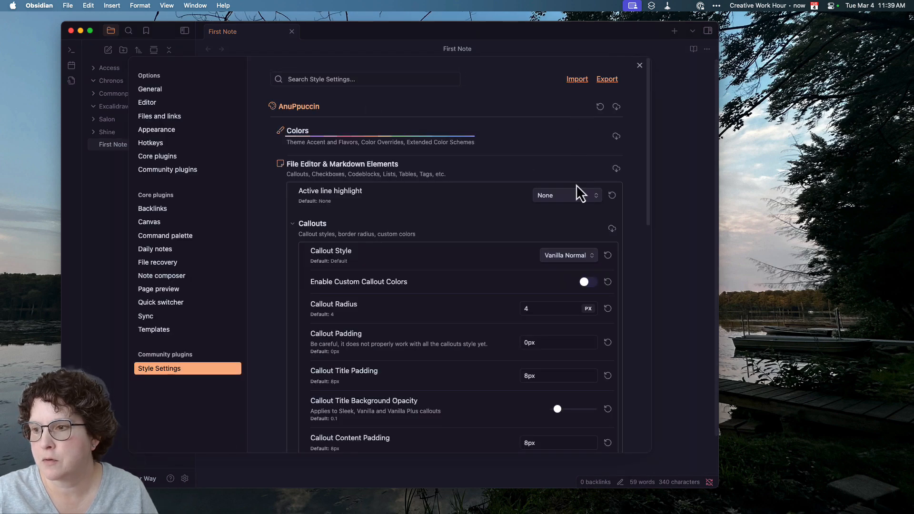
{"action": "left_click", "coordinate": [570, 263]}
{"action": "left_click", "coordinate": [570, 267]}
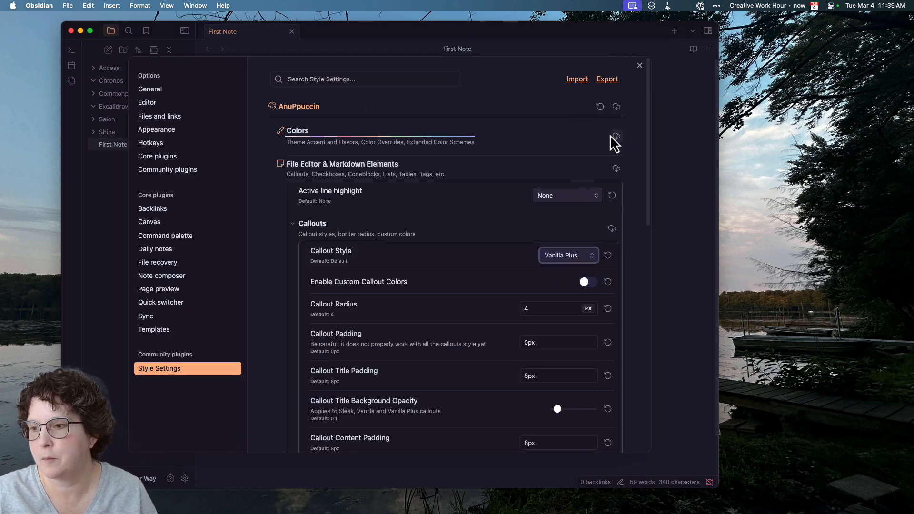
{"action": "left_click", "coordinate": [640, 66]}
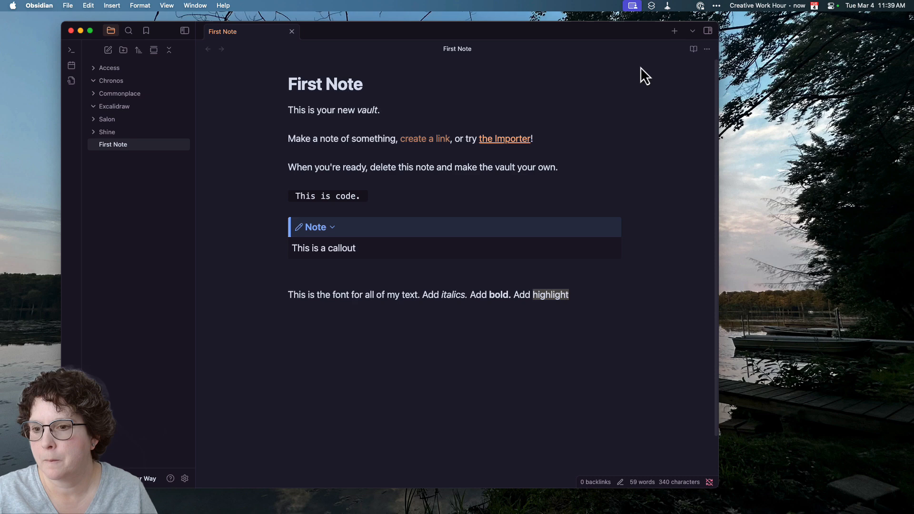
{"action": "left_click", "coordinate": [322, 232]}
{"action": "left_click", "coordinate": [322, 232]}
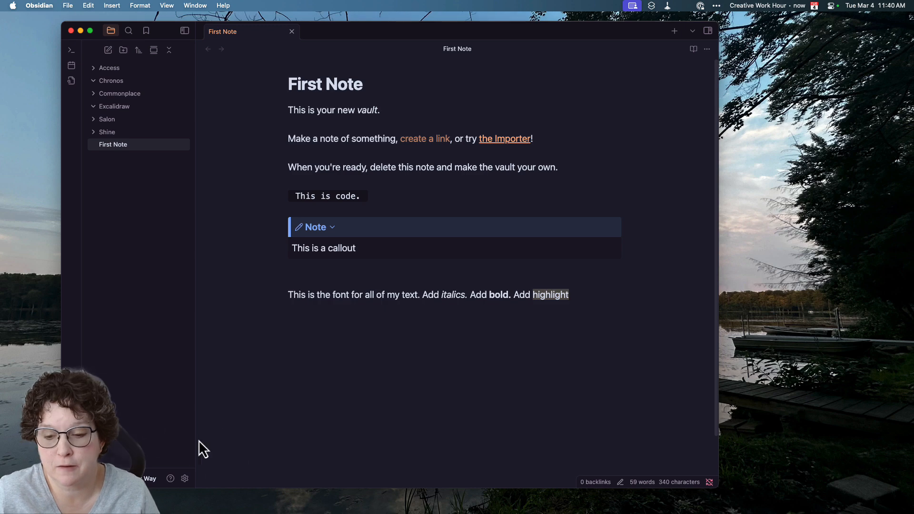
Step: Review the callout options in AnuPpuccin's style settings, and collapse the Callouts section
{"action": "left_click", "coordinate": [184, 479]}
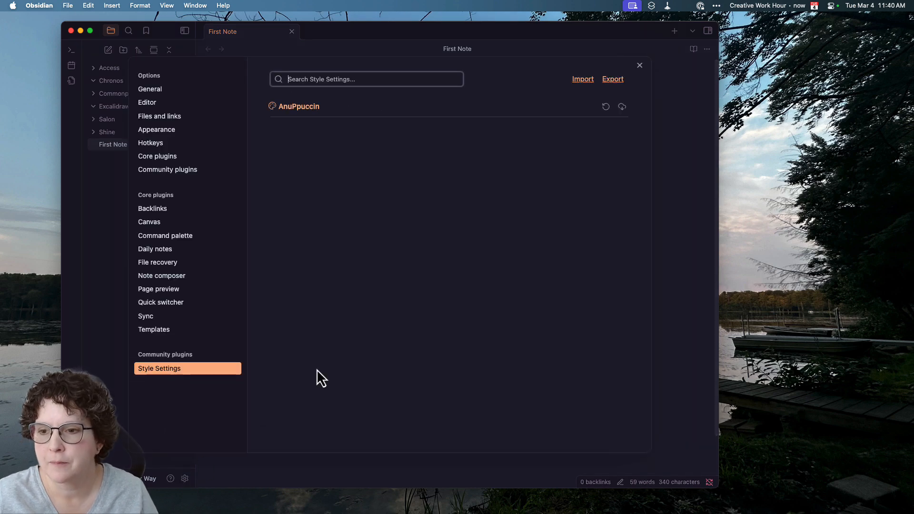
{"action": "left_click", "coordinate": [303, 110]}
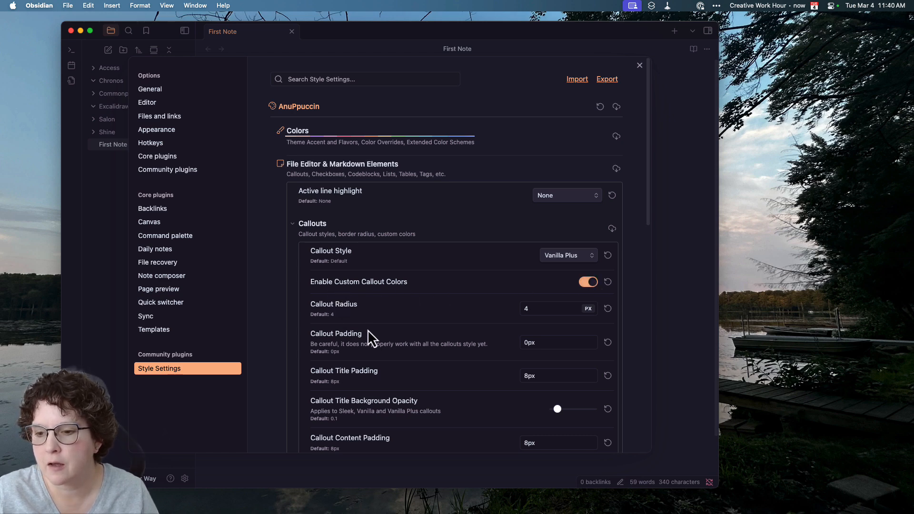
{"action": "scroll", "coordinate": [367, 348], "scroll_direction": "down", "scroll_amount": 5}
{"action": "scroll", "coordinate": [367, 348], "scroll_direction": "up", "scroll_amount": 3}
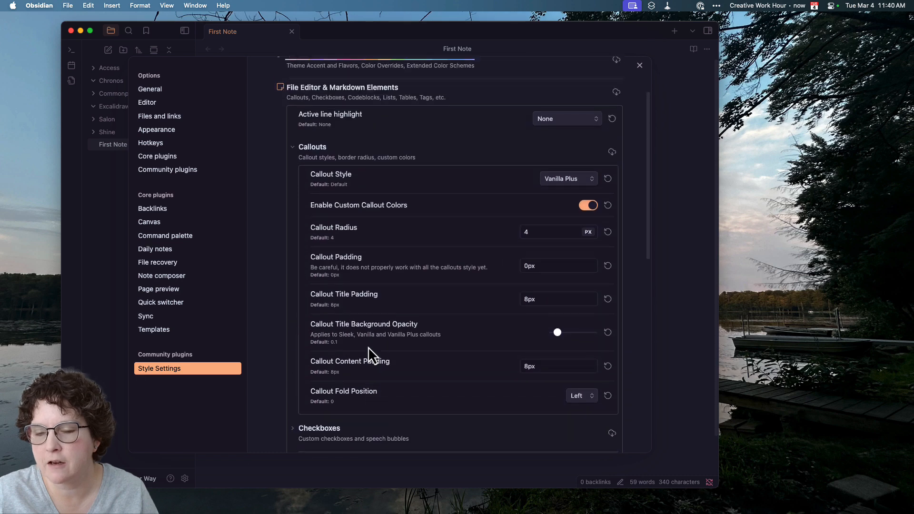
{"action": "scroll", "coordinate": [367, 354], "scroll_direction": "up", "scroll_amount": 3}
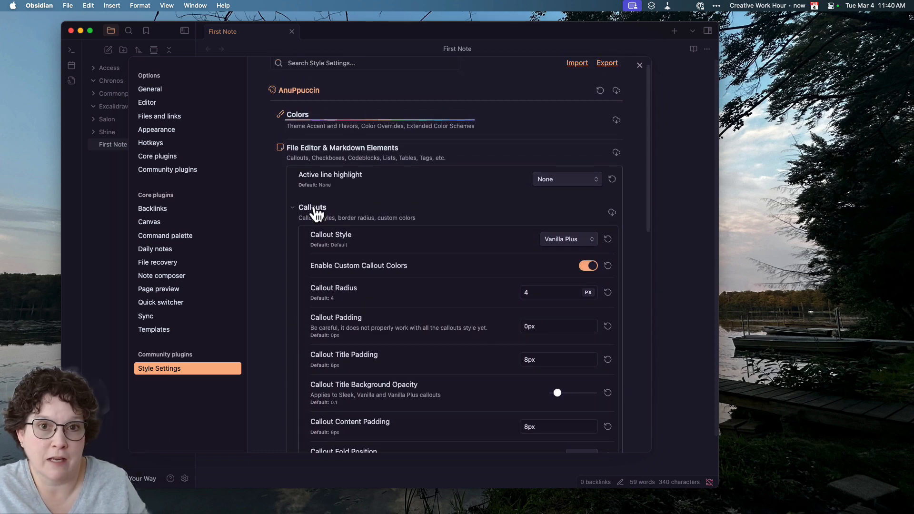
{"action": "left_click", "coordinate": [316, 213]}
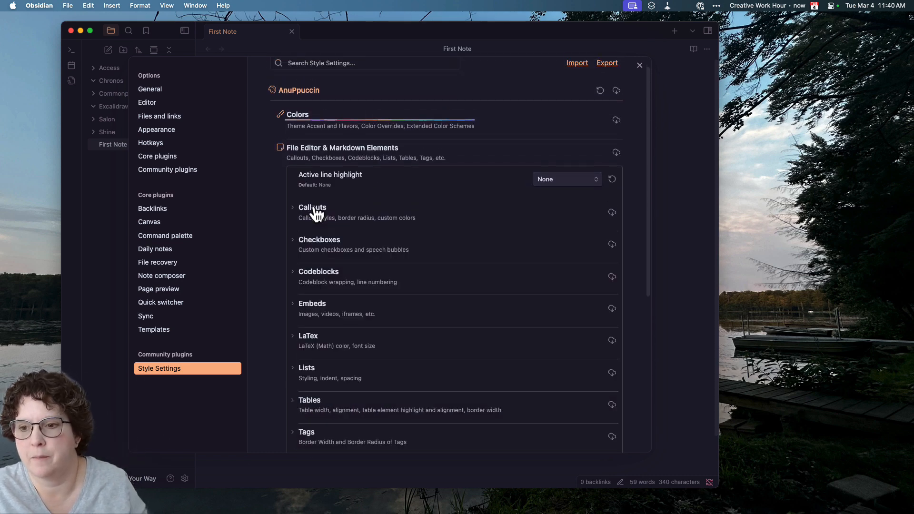
Step: Look through the Checkboxes, Codeblocks, Embeds, Lists and Tags options under File Editor & Markdown Elements, and collapse the group
{"action": "left_click", "coordinate": [319, 242]}
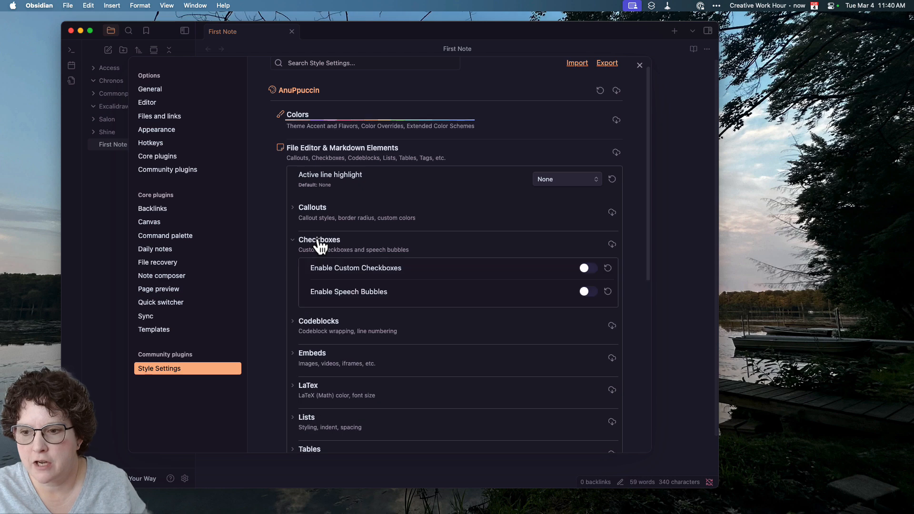
{"action": "left_click", "coordinate": [320, 243]}
{"action": "left_click", "coordinate": [326, 275]}
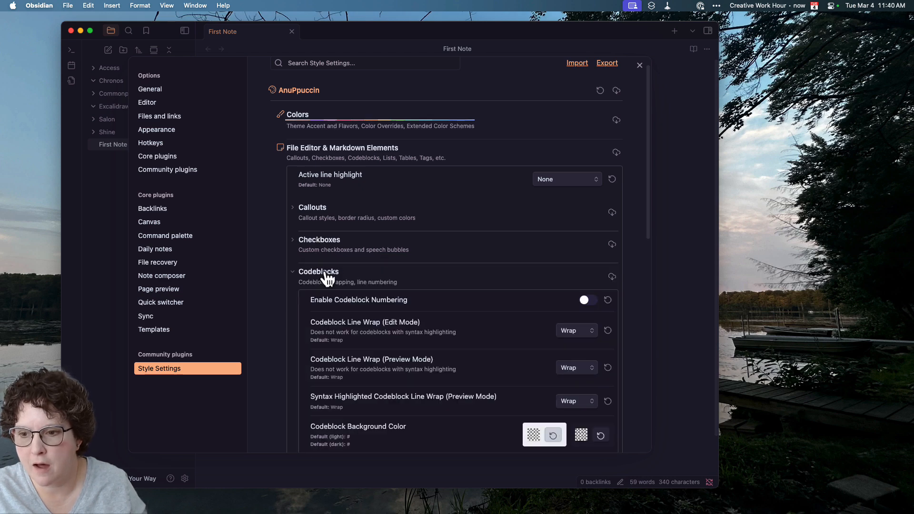
{"action": "left_click", "coordinate": [326, 276]}
{"action": "left_click", "coordinate": [325, 310]}
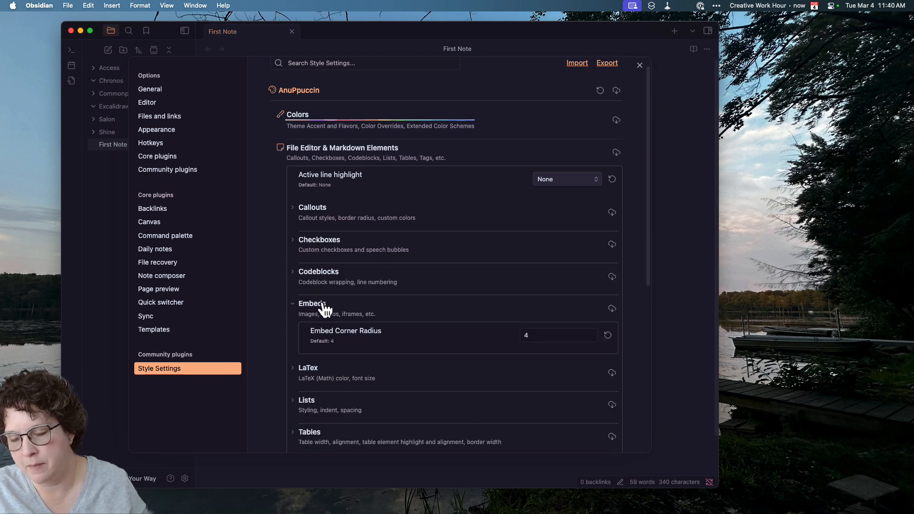
{"action": "left_click", "coordinate": [325, 310]}
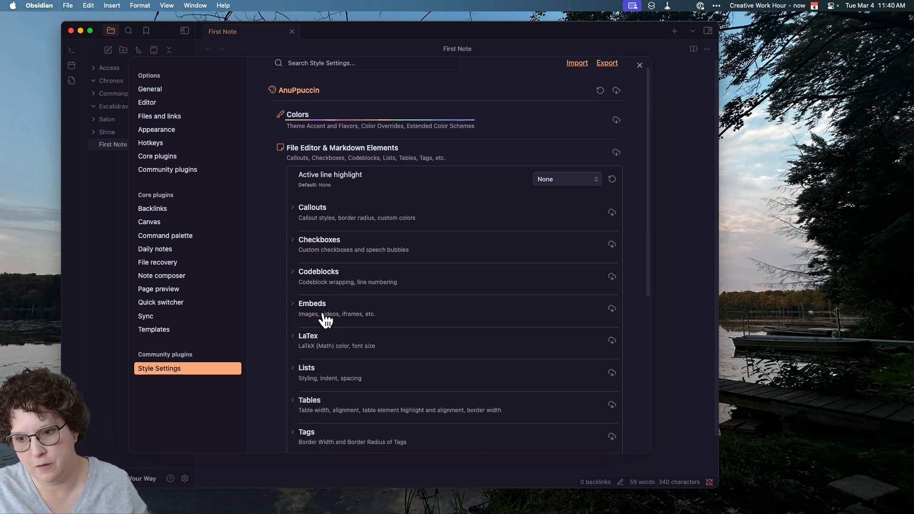
{"action": "left_click", "coordinate": [312, 375]}
{"action": "scroll", "coordinate": [366, 367], "scroll_direction": "down", "scroll_amount": 5}
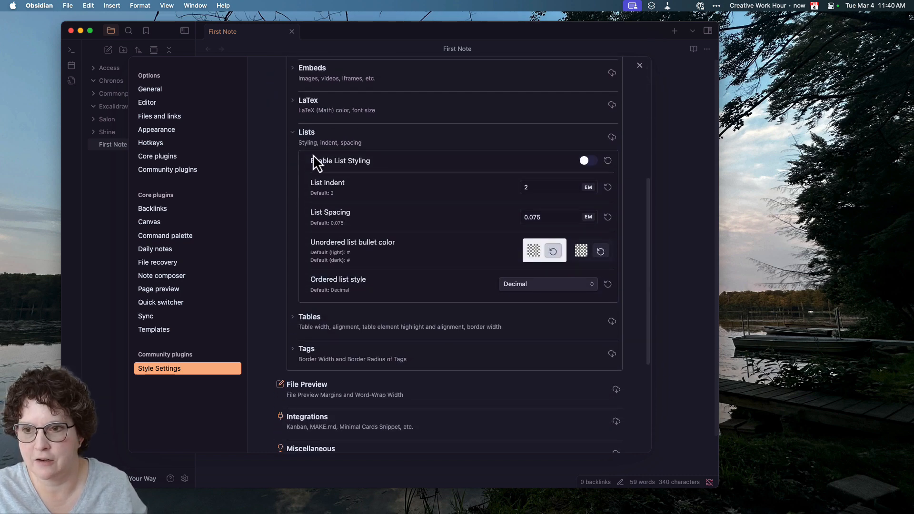
{"action": "left_click", "coordinate": [312, 136]}
{"action": "left_click", "coordinate": [315, 201]}
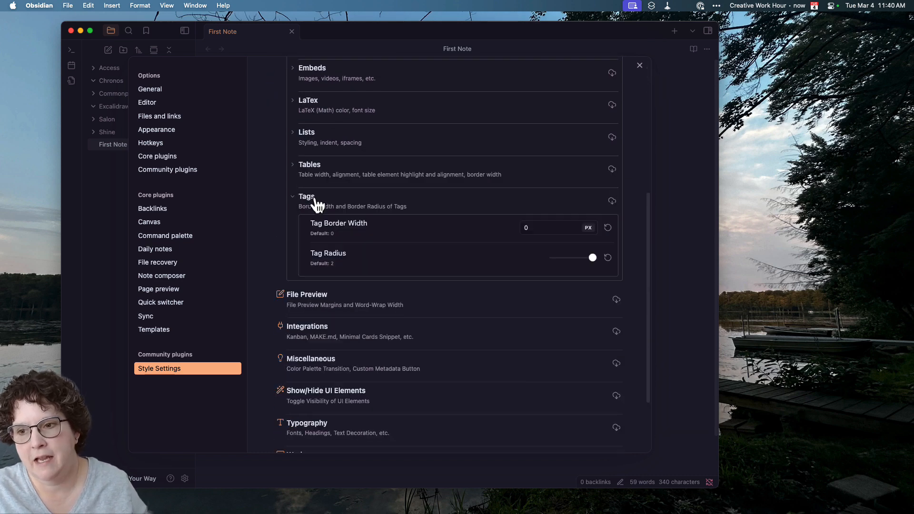
{"action": "scroll", "coordinate": [320, 183], "scroll_direction": "up", "scroll_amount": 6}
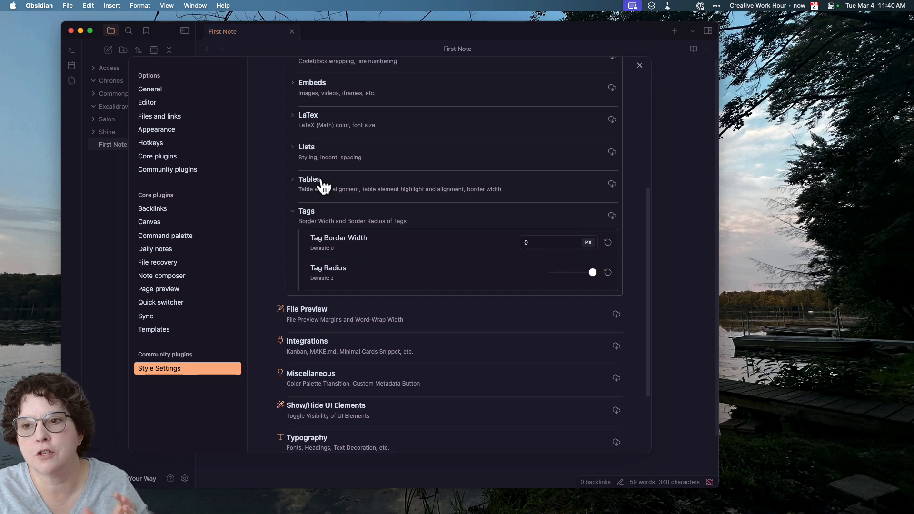
{"action": "left_click", "coordinate": [321, 157]}
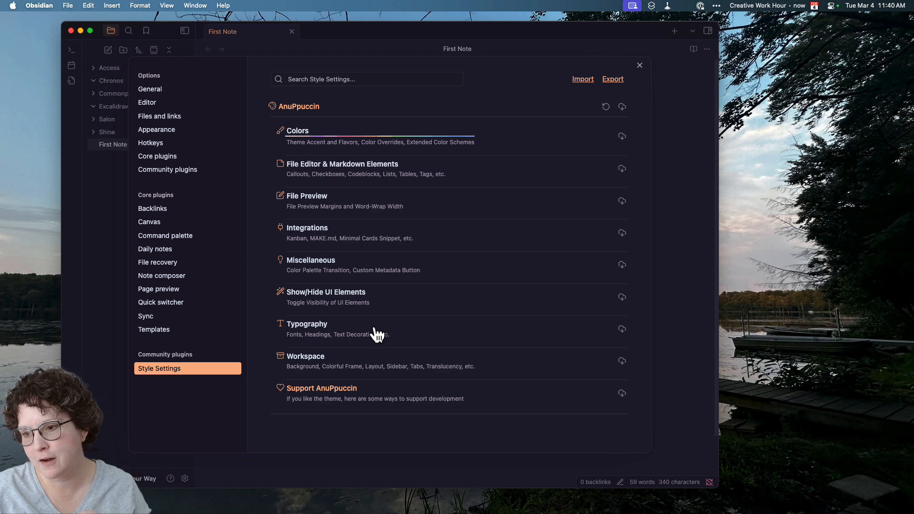
Step: From AnuPpuccin's Rainbow Folders workspace settings, open the linked GitHub snippet and download custom-rainbow-colors.css
{"action": "left_click", "coordinate": [313, 359]}
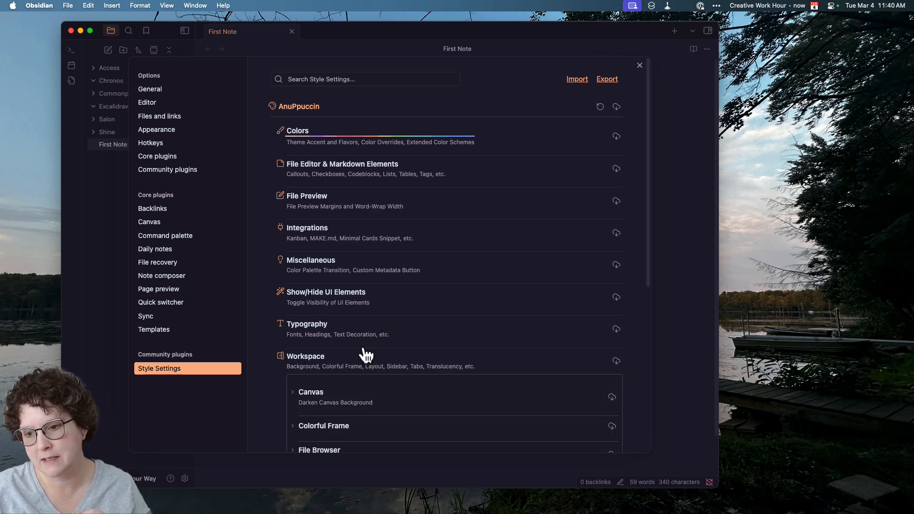
{"action": "scroll", "coordinate": [366, 355], "scroll_direction": "down", "scroll_amount": 5}
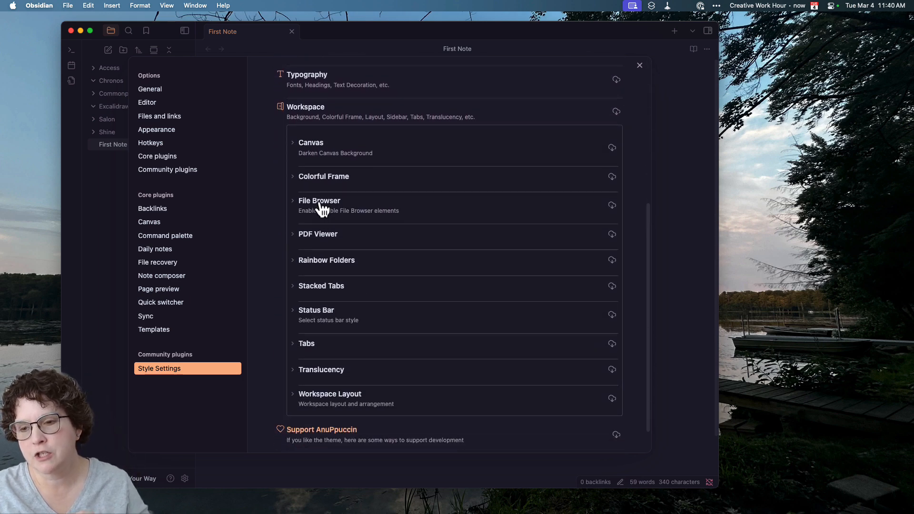
{"action": "left_click", "coordinate": [326, 261]}
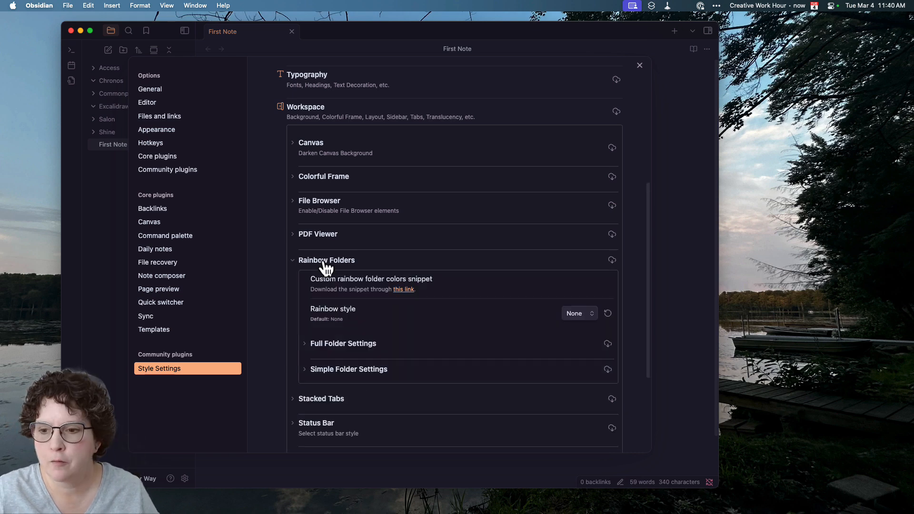
{"action": "left_click", "coordinate": [406, 290]}
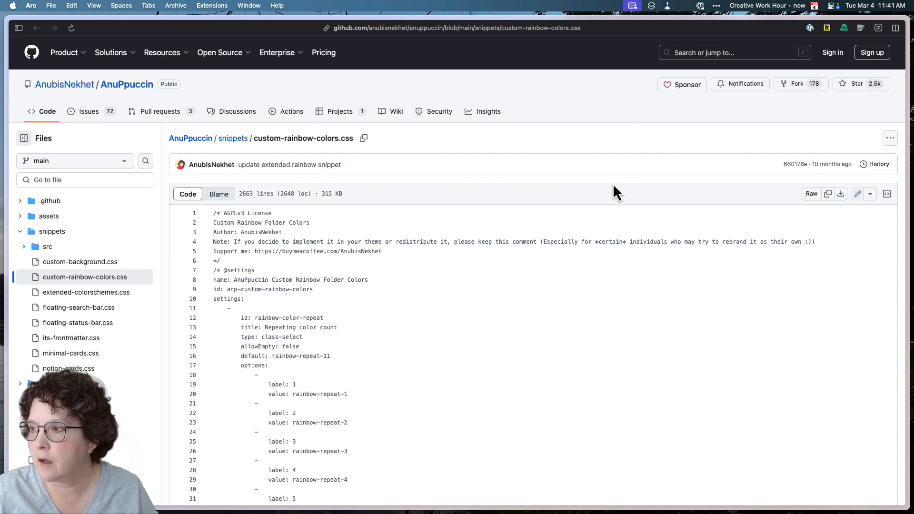
{"action": "left_click", "coordinate": [841, 195]}
{"action": "mouse_move", "coordinate": [2, 276]}
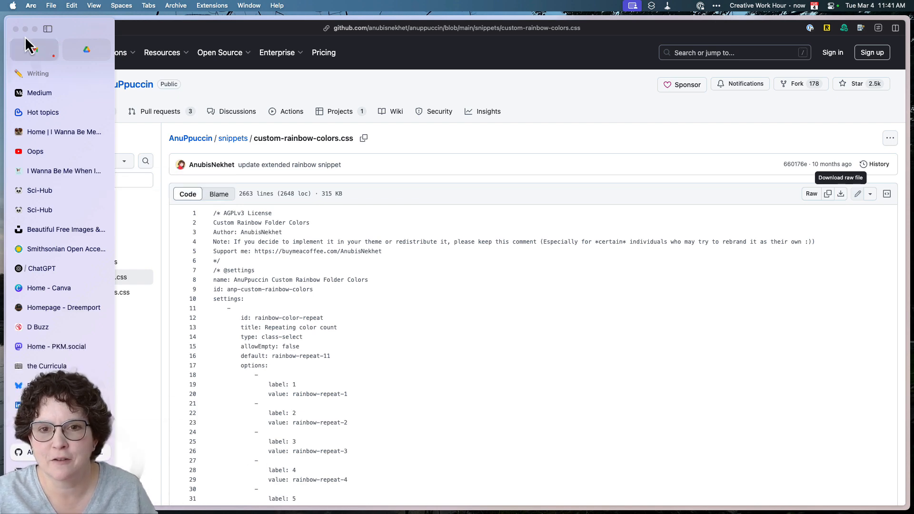
{"action": "left_click", "coordinate": [25, 30]}
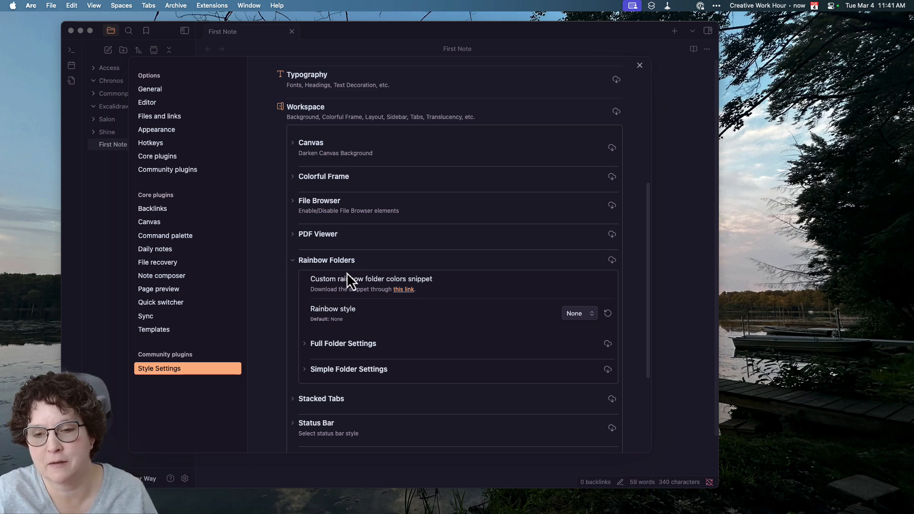
Step: Reload the CSS snippets in the Appearance settings and open the vault's snippets folder in Finder
{"action": "left_click", "coordinate": [171, 134]}
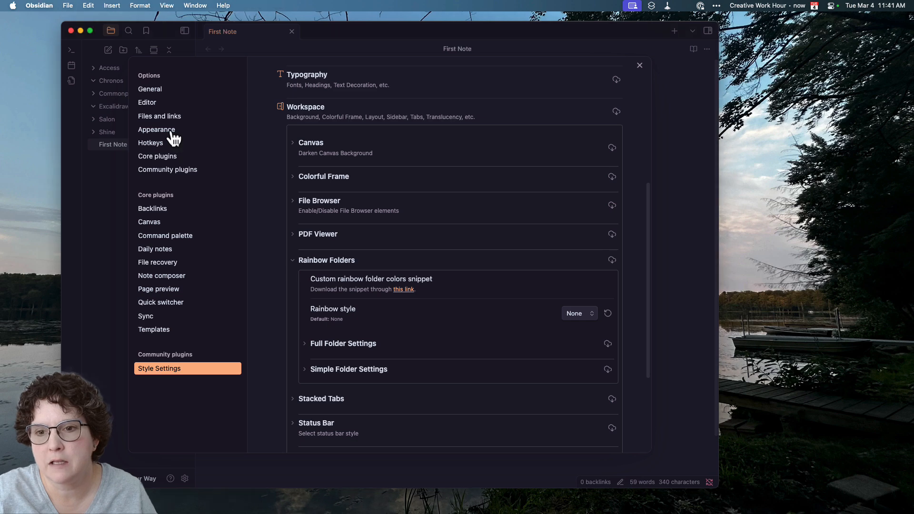
{"action": "left_click", "coordinate": [173, 133]}
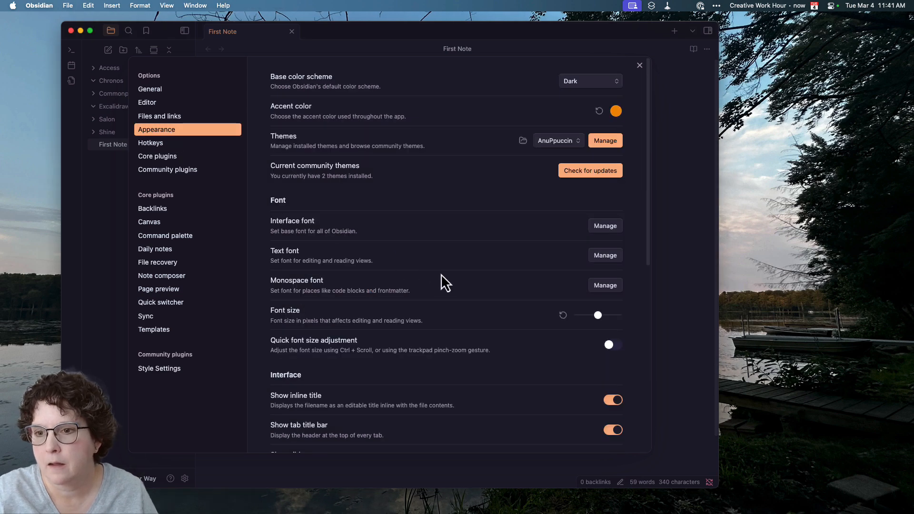
{"action": "scroll", "coordinate": [433, 299], "scroll_direction": "down", "scroll_amount": 10}
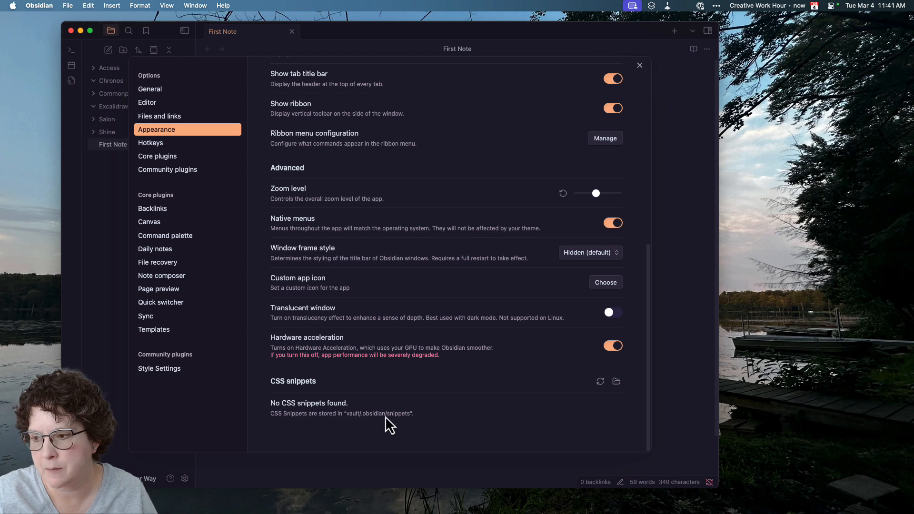
{"action": "left_click", "coordinate": [601, 383]}
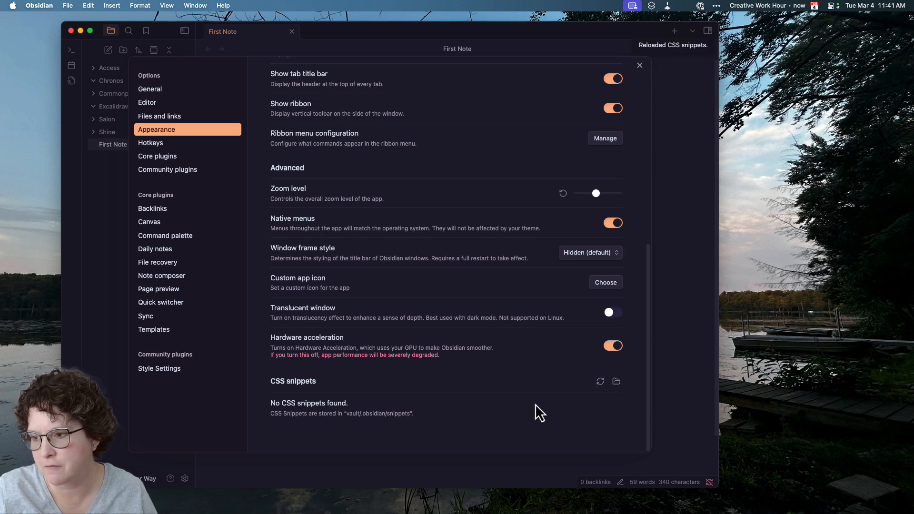
{"action": "left_click", "coordinate": [614, 387]}
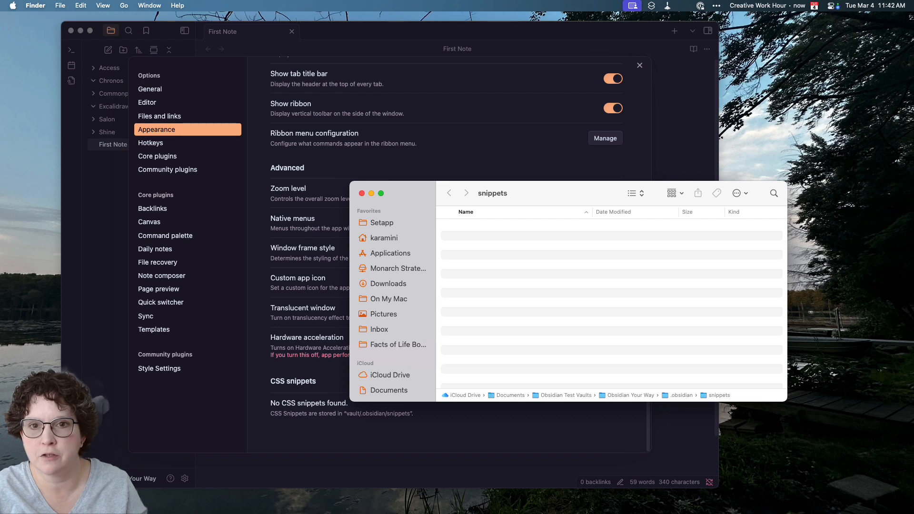
Step: Move custom-rainbow-colors.css from a new Finder window showing Downloads into the vault's snippets folder
{"action": "left_click", "coordinate": [60, 5]}
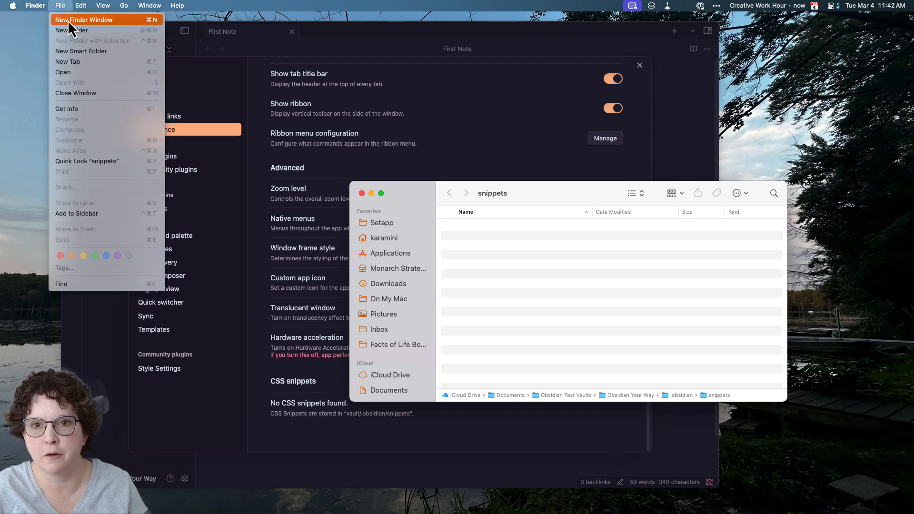
{"action": "left_click", "coordinate": [68, 20]}
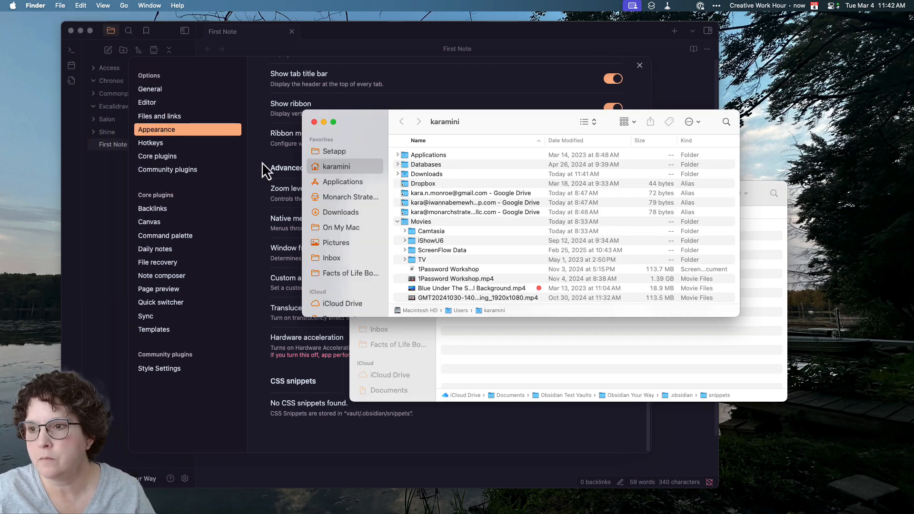
{"action": "left_click", "coordinate": [343, 214]}
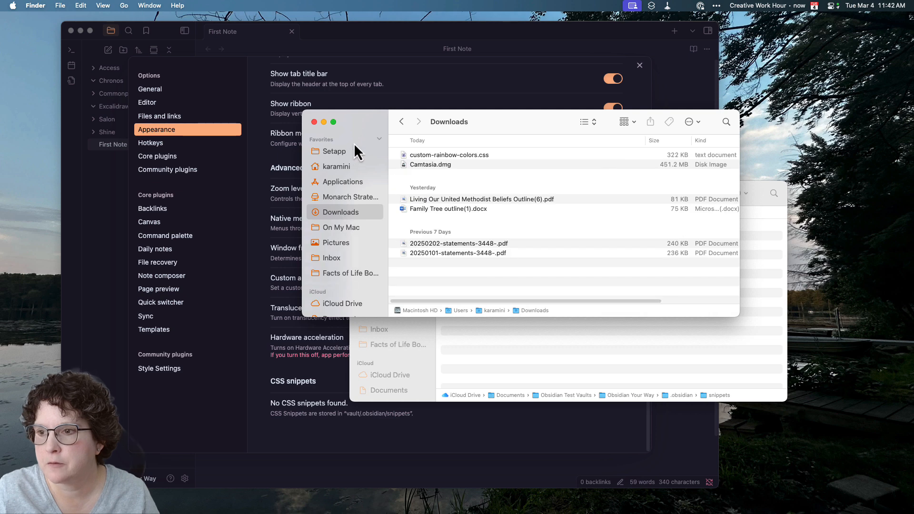
{"action": "left_click_drag", "start_coordinate": [354, 123], "coordinate": [190, 281]}
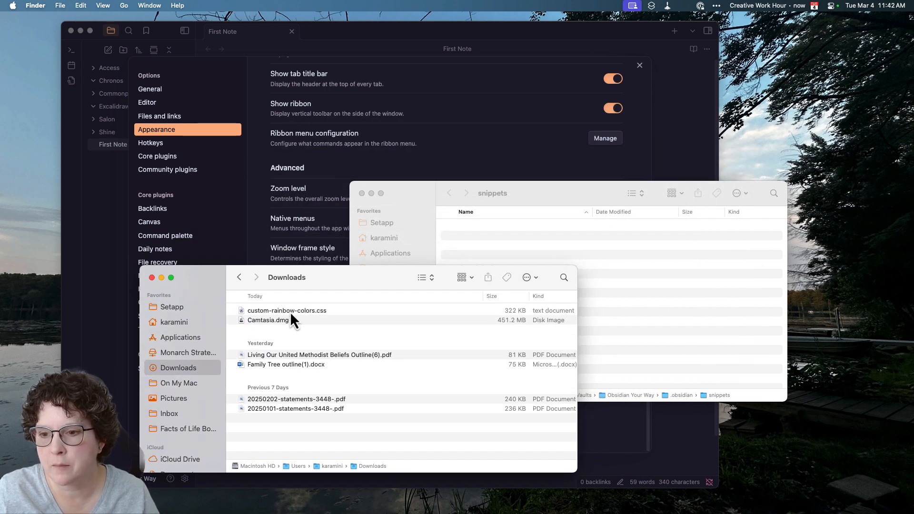
{"action": "left_click_drag", "start_coordinate": [290, 314], "coordinate": [500, 236]}
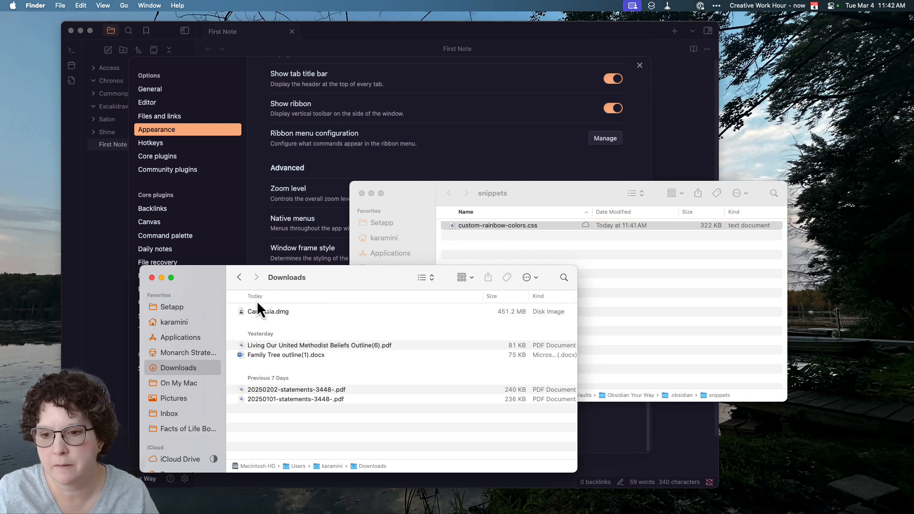
{"action": "left_click", "coordinate": [152, 277]}
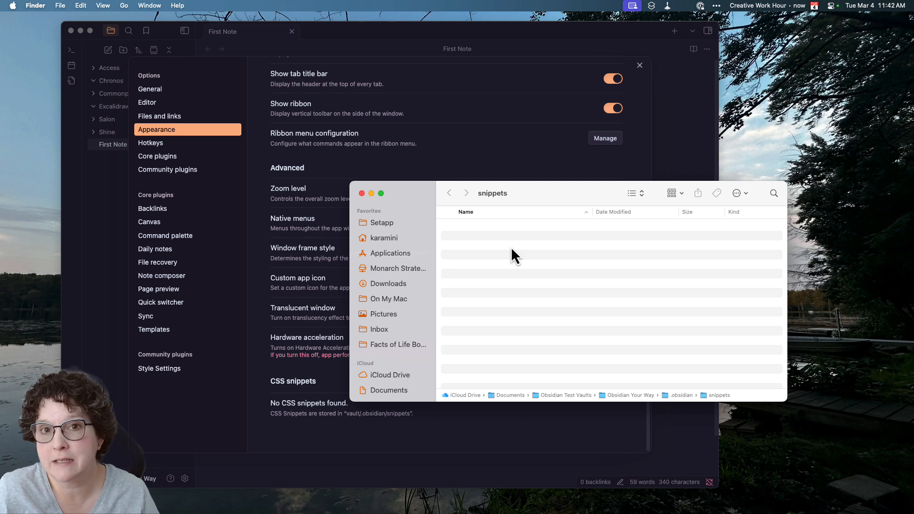
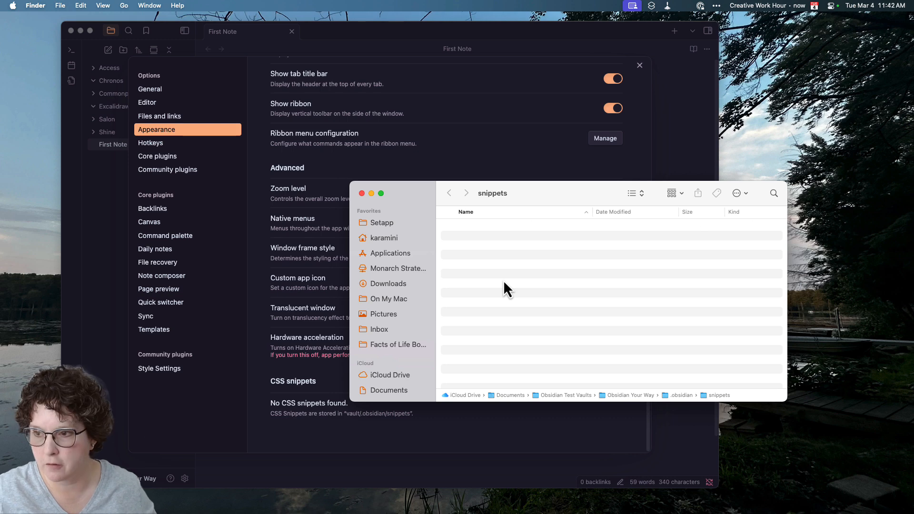
Step: Reload the CSS snippets and enable custom-rainbow-colors, and reopen the snippets folder in Finder
{"action": "left_click", "coordinate": [362, 193]}
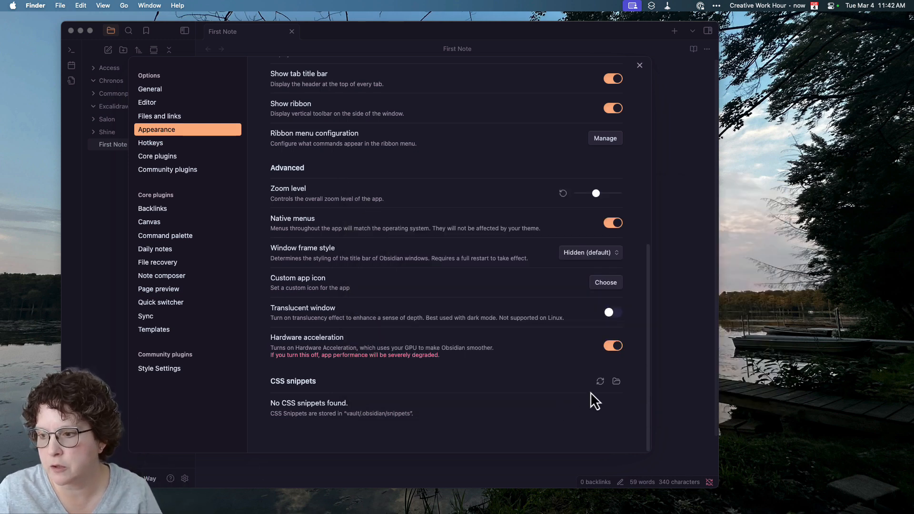
{"action": "left_click", "coordinate": [600, 383]}
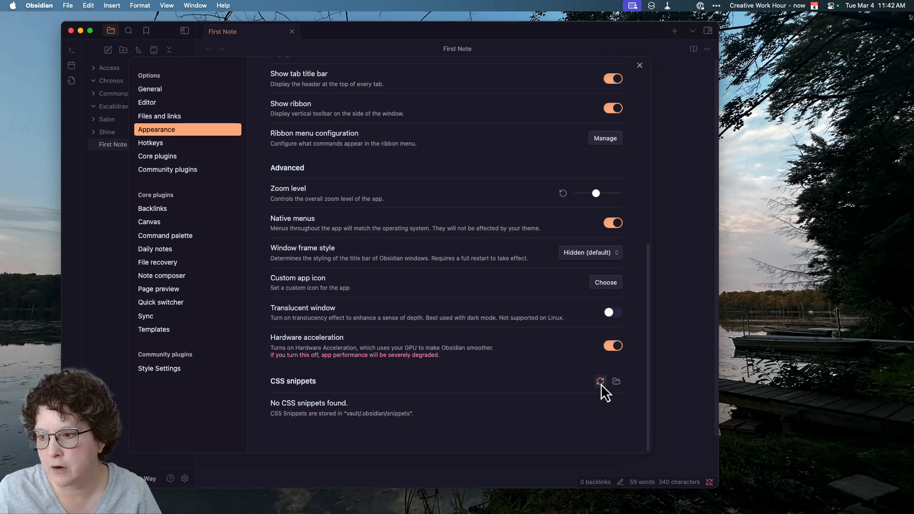
{"action": "left_click", "coordinate": [600, 383]}
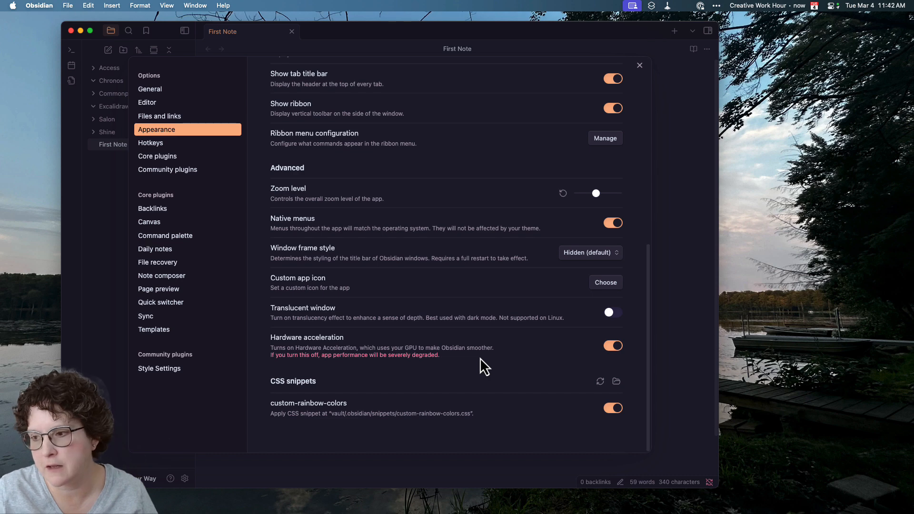
{"action": "left_click", "coordinate": [618, 384]}
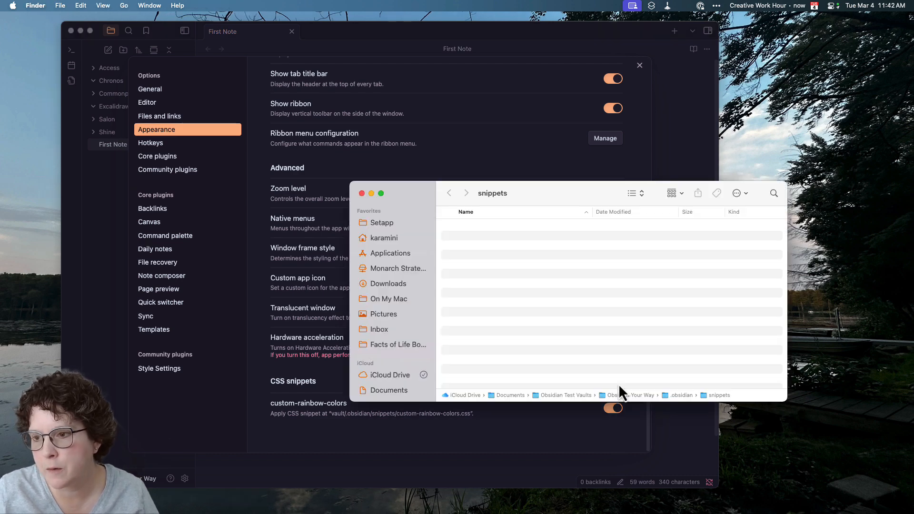
Step: Show the Downloads folder in a new Finder window, and close both that window and the snippets window
{"action": "left_click", "coordinate": [37, 6]}
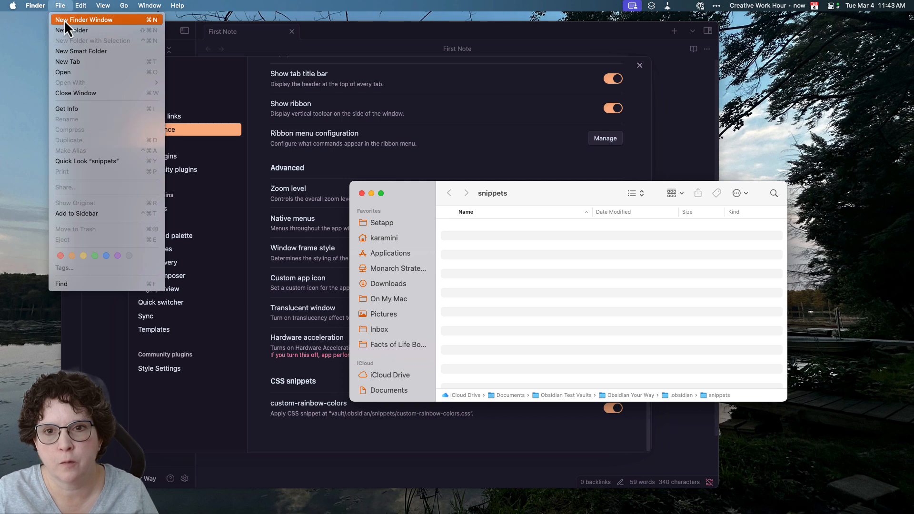
{"action": "left_click", "coordinate": [63, 19]}
{"action": "left_click_drag", "start_coordinate": [348, 141], "coordinate": [153, 329]}
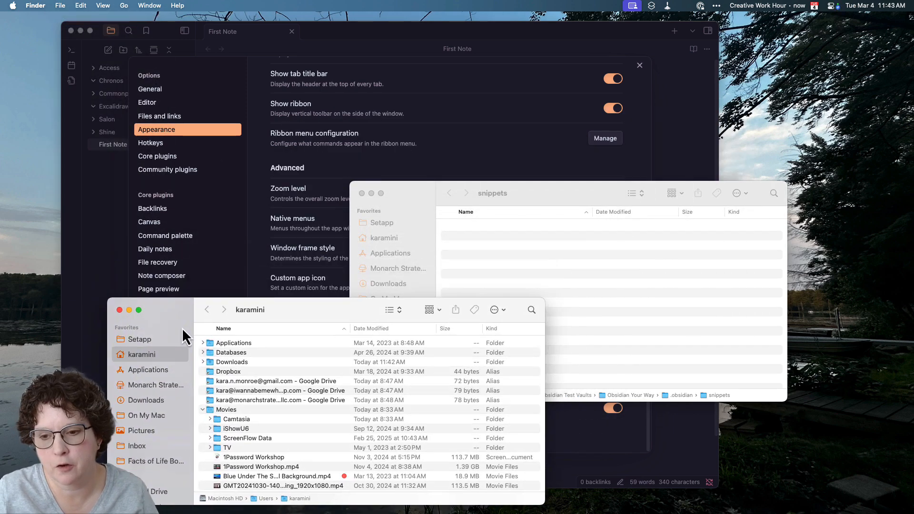
{"action": "left_click", "coordinate": [214, 411]}
{"action": "left_click", "coordinate": [156, 400]}
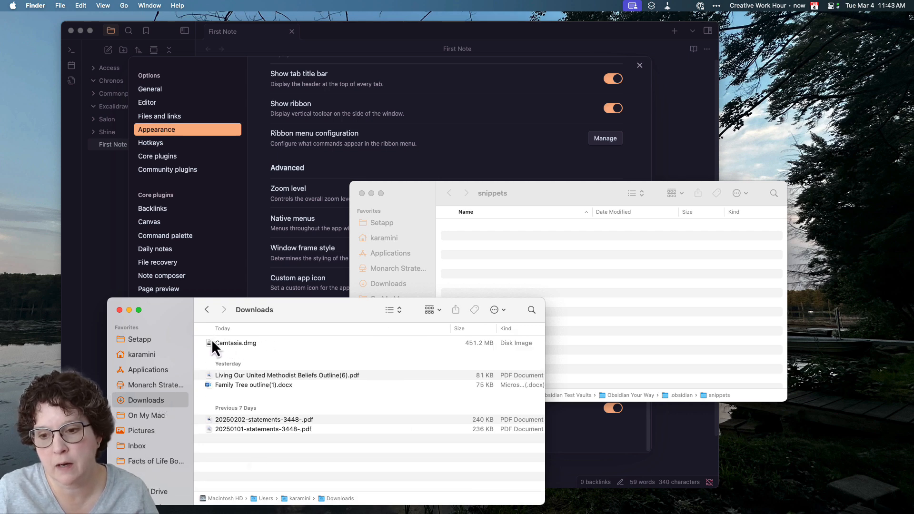
{"action": "left_click", "coordinate": [120, 310]}
{"action": "left_click", "coordinate": [362, 193]}
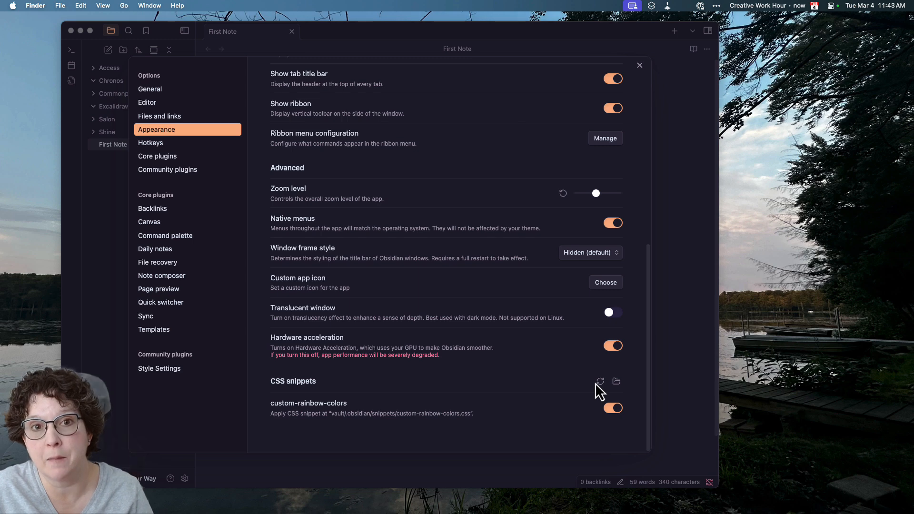
Step: In Style Settings' AnuPpuccin Custom Rainbow Folder Colors, set Rainbow Color 1 to Pink, 2 to Peach and 3 to Yellow
{"action": "left_click", "coordinate": [172, 369]}
{"action": "left_click", "coordinate": [173, 370]}
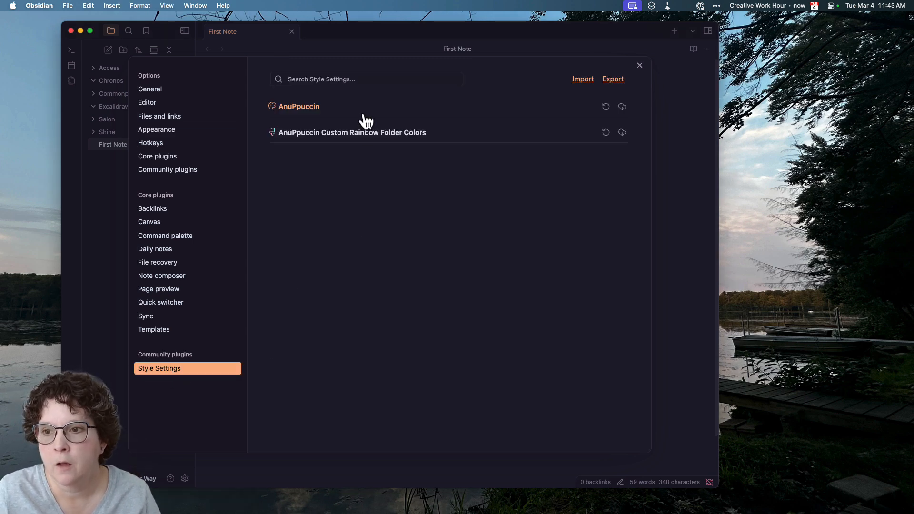
{"action": "left_click", "coordinate": [336, 138]}
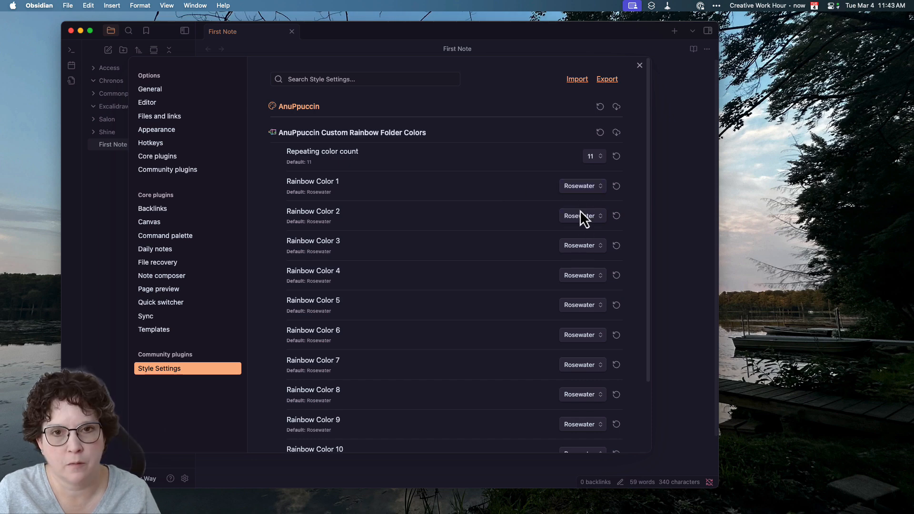
{"action": "left_click", "coordinate": [581, 190]}
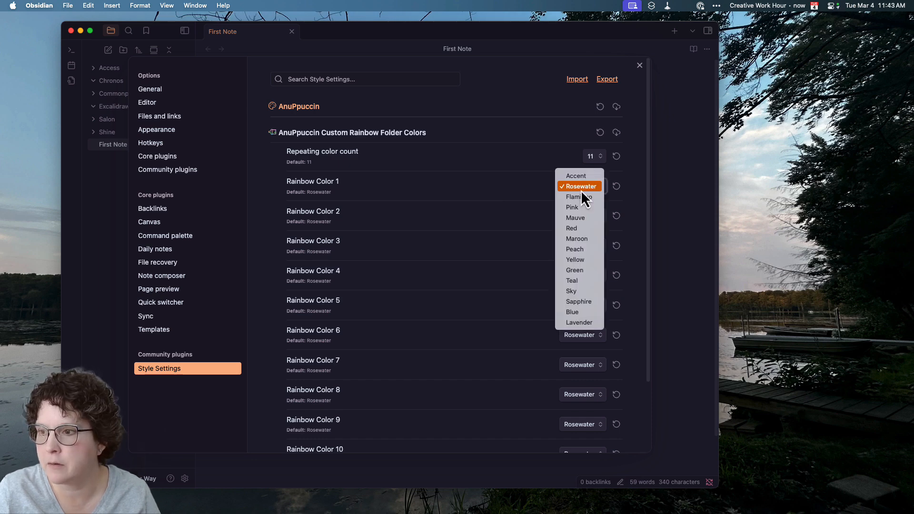
{"action": "left_click", "coordinate": [581, 207]}
{"action": "left_click", "coordinate": [582, 216]}
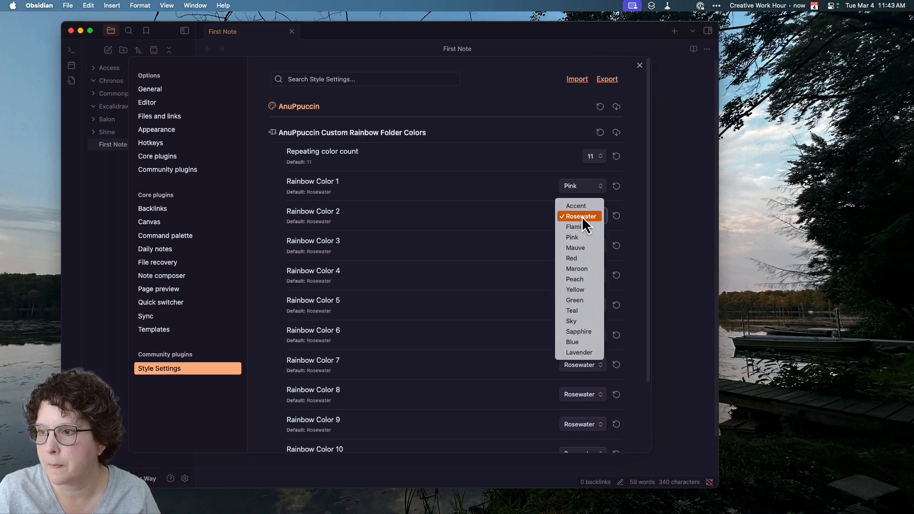
{"action": "left_click", "coordinate": [580, 278]}
{"action": "left_click", "coordinate": [581, 250]}
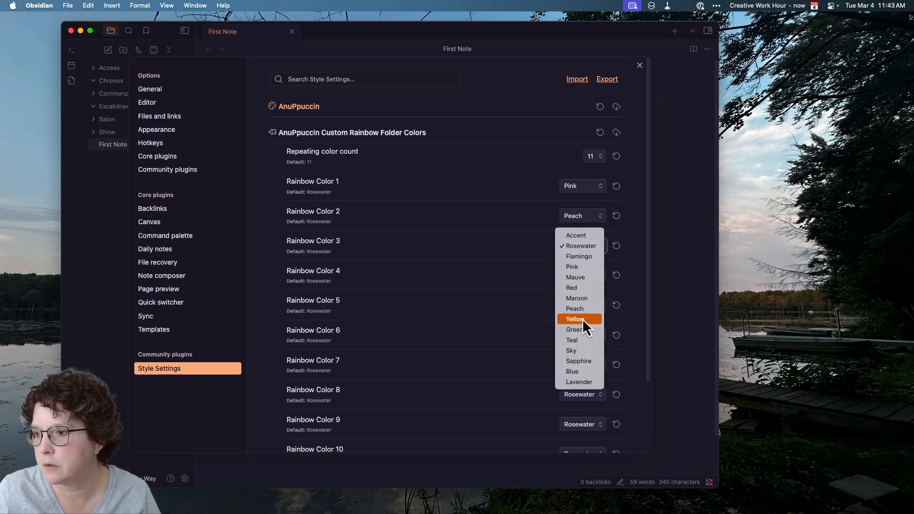
{"action": "left_click", "coordinate": [582, 318]}
Step: Set Rainbow Color 4 to Green, Rainbow Color 5 to Blue and Rainbow Color 6 to Lavender
{"action": "left_click", "coordinate": [583, 276]}
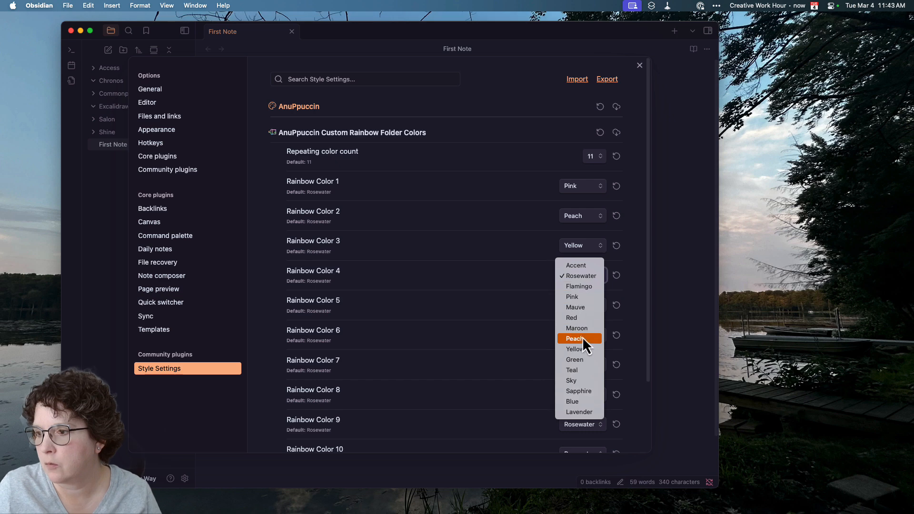
{"action": "left_click", "coordinate": [582, 358]}
{"action": "left_click", "coordinate": [581, 305]}
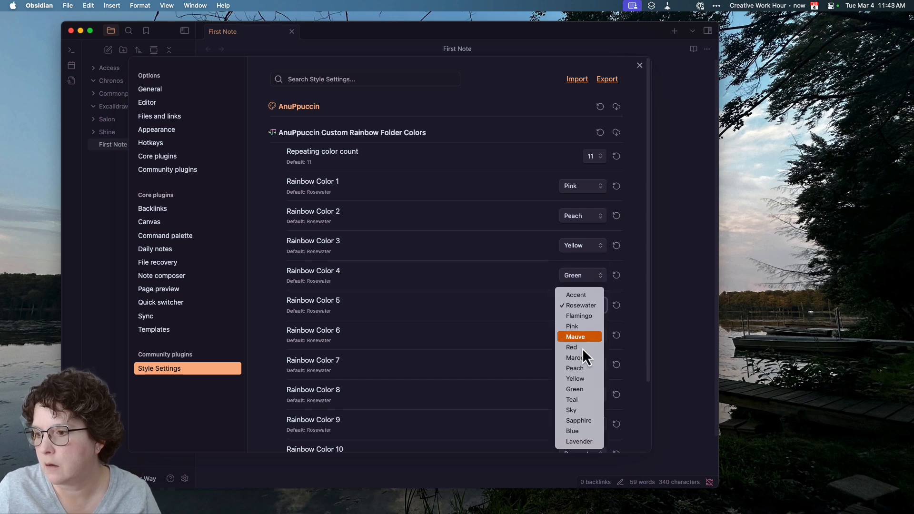
{"action": "left_click", "coordinate": [582, 431]}
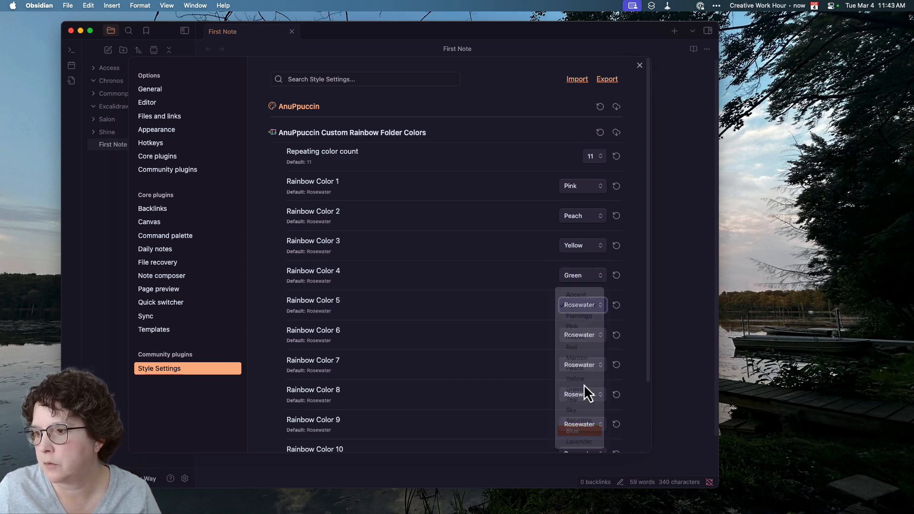
{"action": "left_click", "coordinate": [581, 339]}
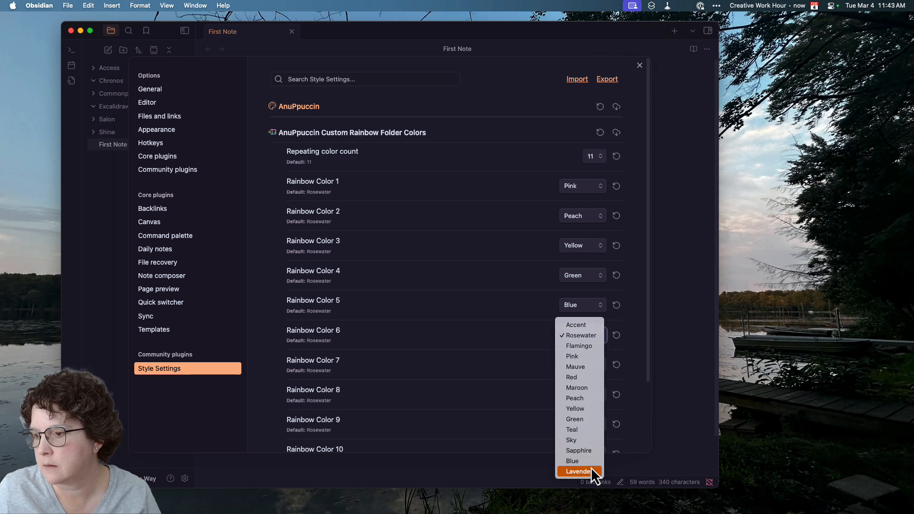
{"action": "left_click", "coordinate": [579, 471]}
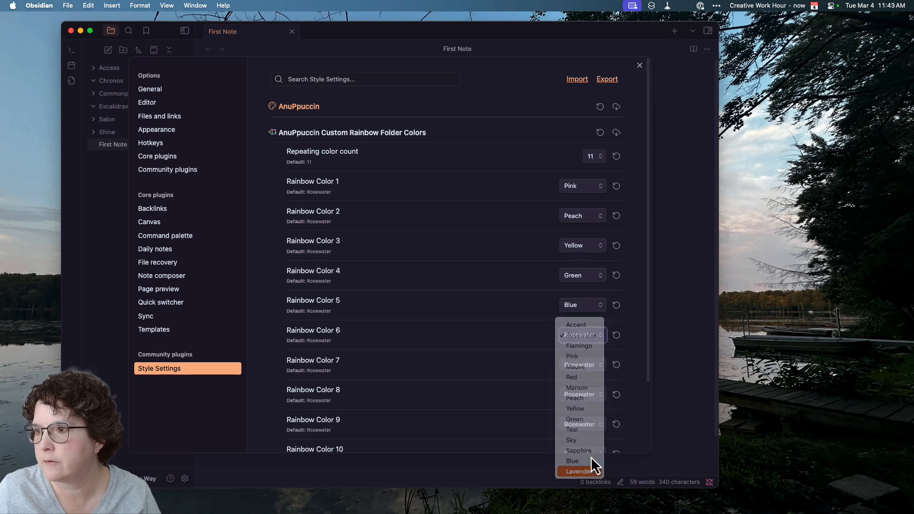
Step: Set the Rainbow style to Full in AnuPpuccin's Workspace settings for Rainbow Folders, and close the settings
{"action": "left_click", "coordinate": [311, 134]}
{"action": "left_click", "coordinate": [299, 107]}
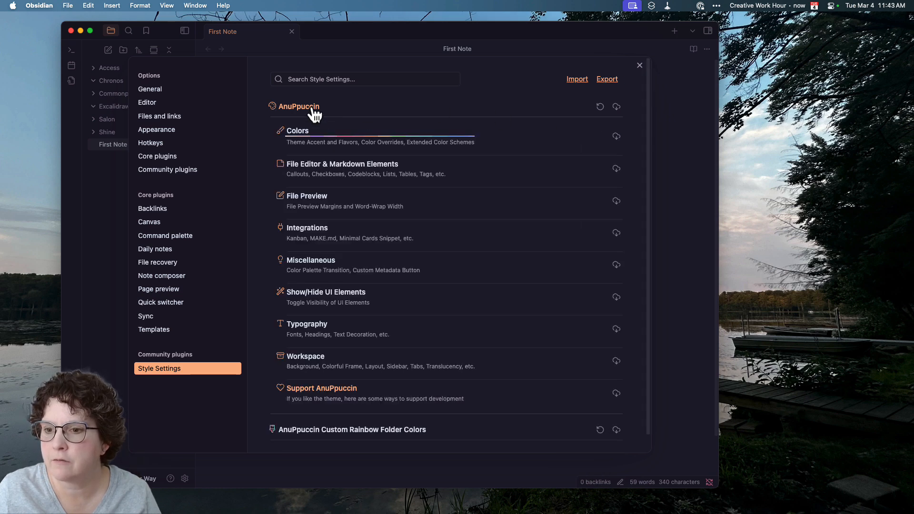
{"action": "left_click", "coordinate": [305, 358]}
{"action": "scroll", "coordinate": [387, 373], "scroll_direction": "down", "scroll_amount": 5}
{"action": "scroll", "coordinate": [389, 376], "scroll_direction": "down", "scroll_amount": 2}
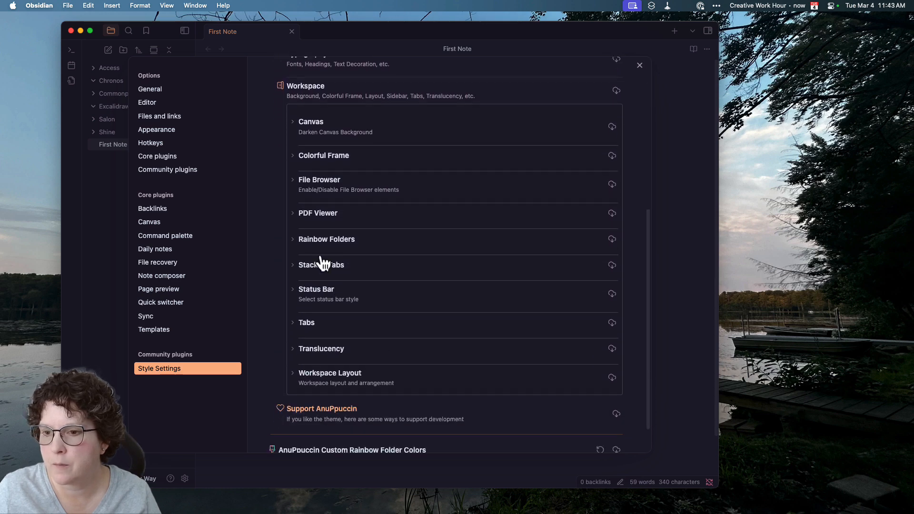
{"action": "left_click", "coordinate": [322, 238]}
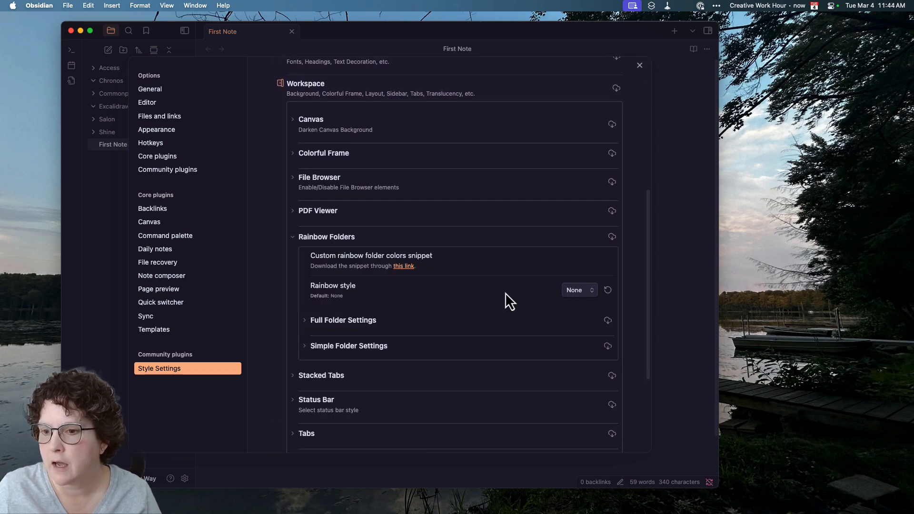
{"action": "left_click", "coordinate": [578, 290]}
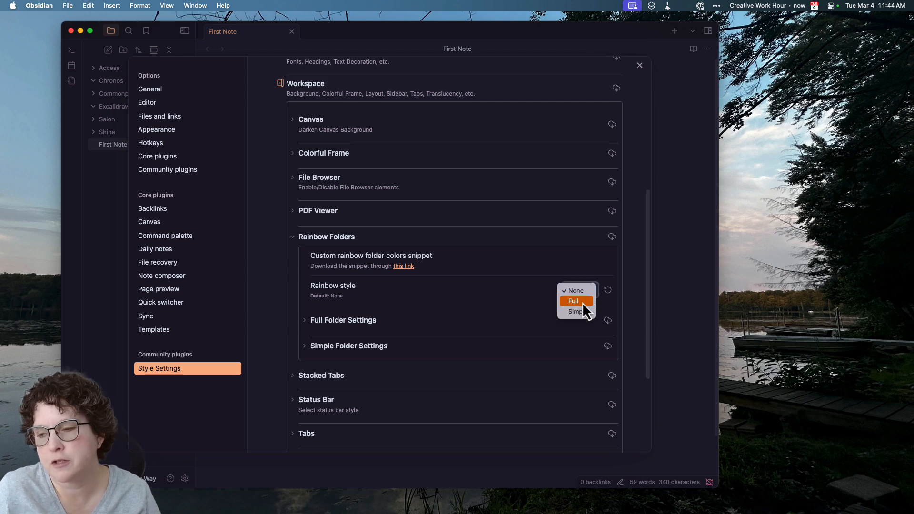
{"action": "left_click", "coordinate": [582, 301]}
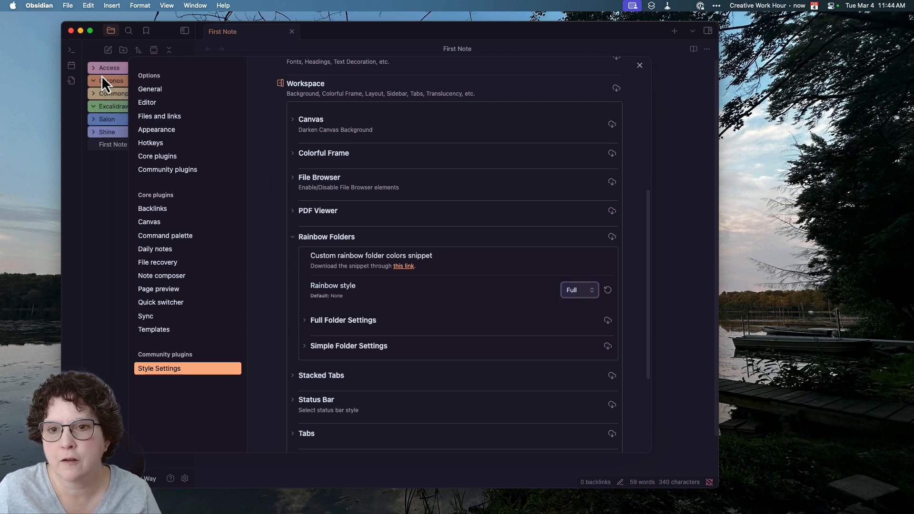
{"action": "left_click", "coordinate": [639, 65]}
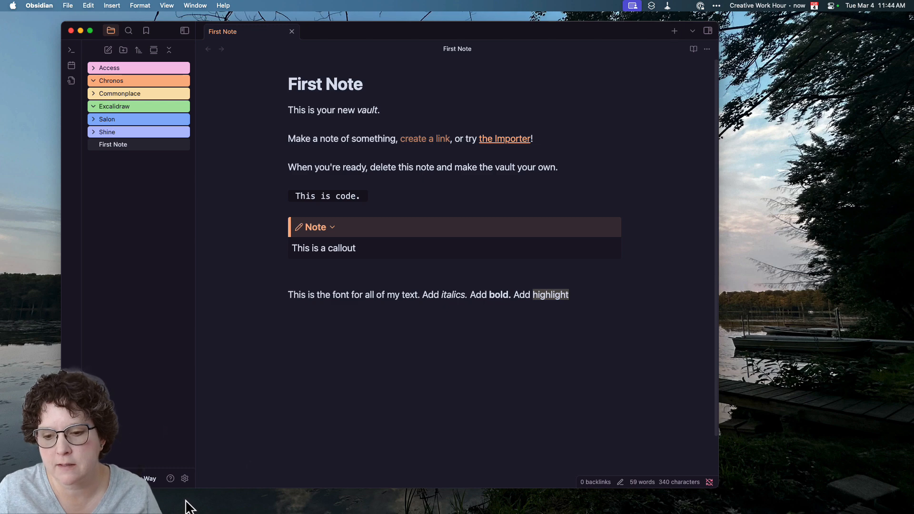
Step: Reopen Style Settings and override AnuPpuccin's dark-mode Pink with the red #DA4F4F in Color Overrides
{"action": "left_click", "coordinate": [185, 479]}
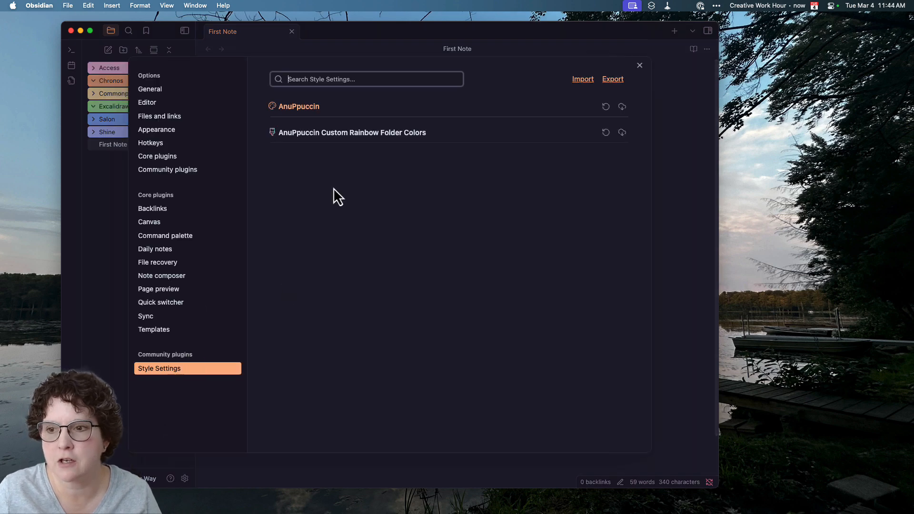
{"action": "left_click", "coordinate": [342, 138]}
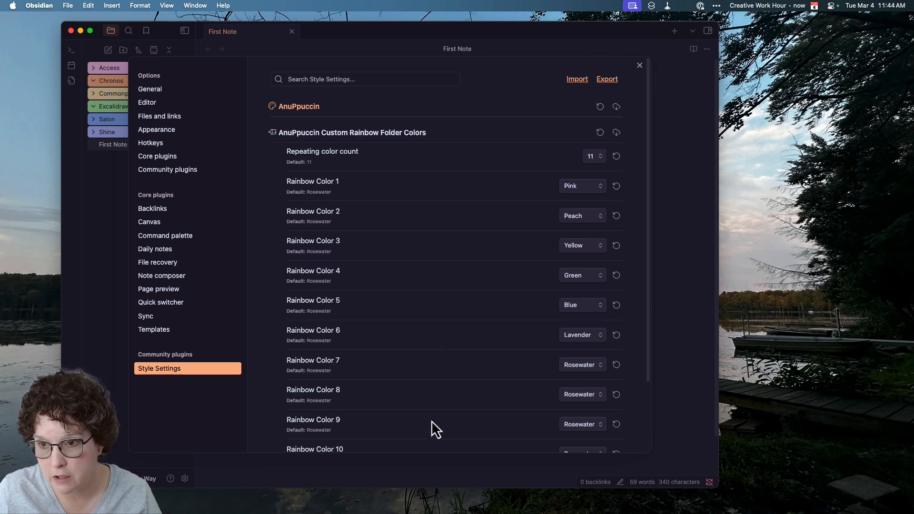
{"action": "left_click", "coordinate": [312, 109]}
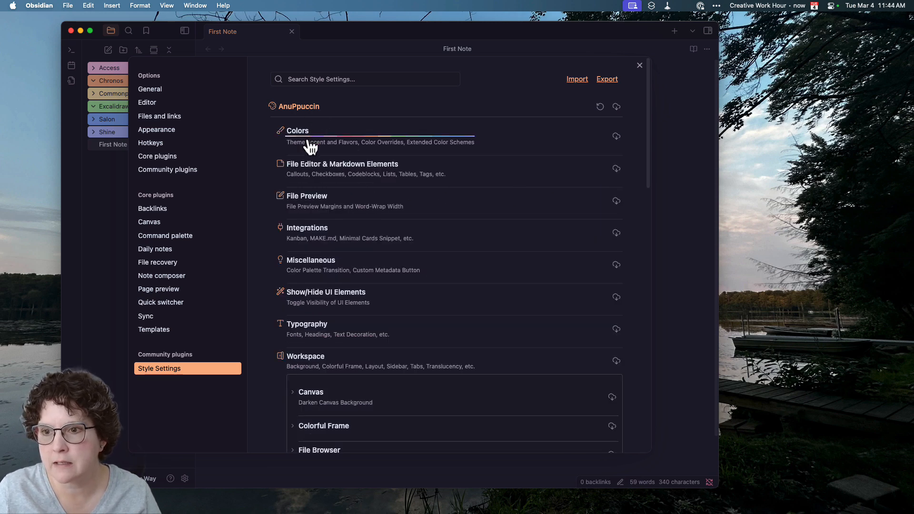
{"action": "left_click", "coordinate": [306, 133]}
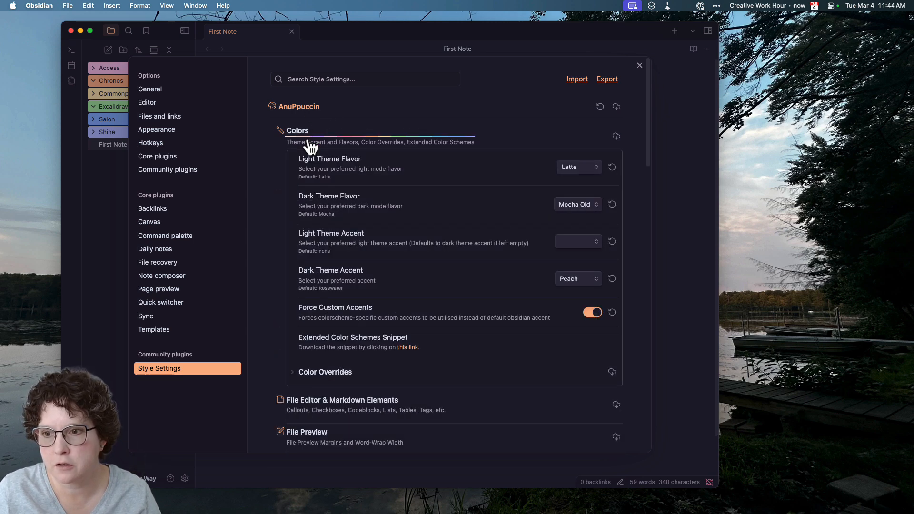
{"action": "left_click", "coordinate": [317, 372]}
{"action": "scroll", "coordinate": [469, 306], "scroll_direction": "down", "scroll_amount": 5}
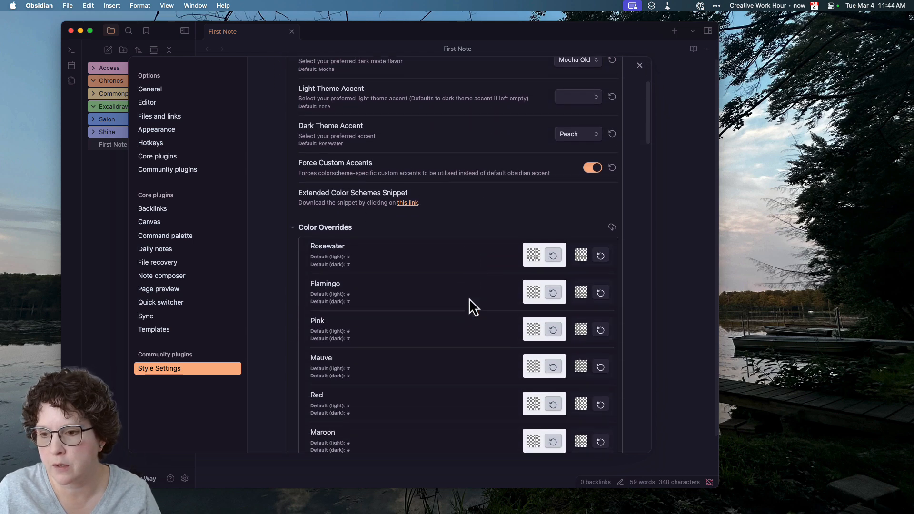
{"action": "left_click", "coordinate": [581, 265]}
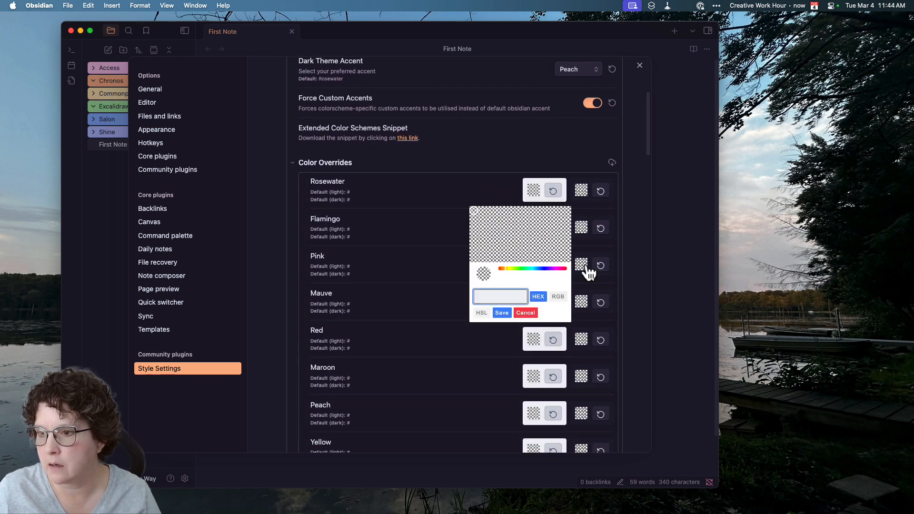
{"action": "left_click", "coordinate": [563, 268]}
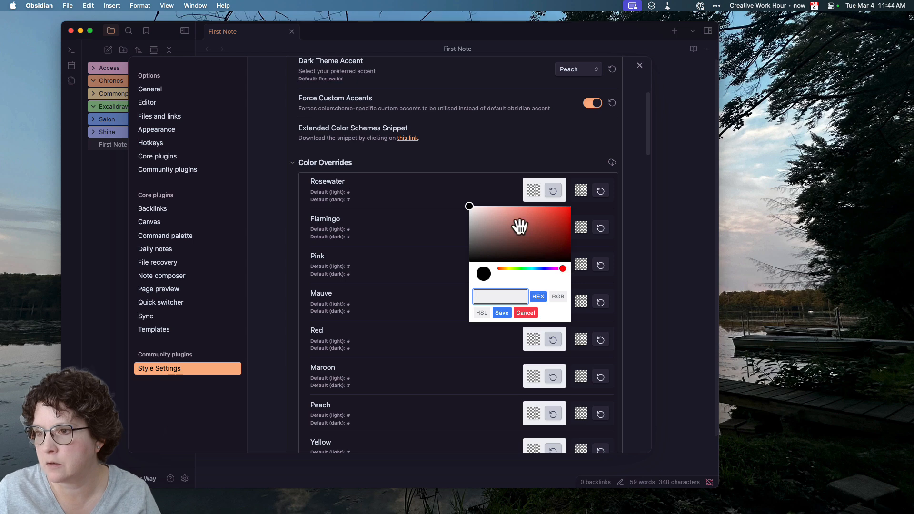
{"action": "left_click_drag", "start_coordinate": [471, 210], "coordinate": [535, 213]}
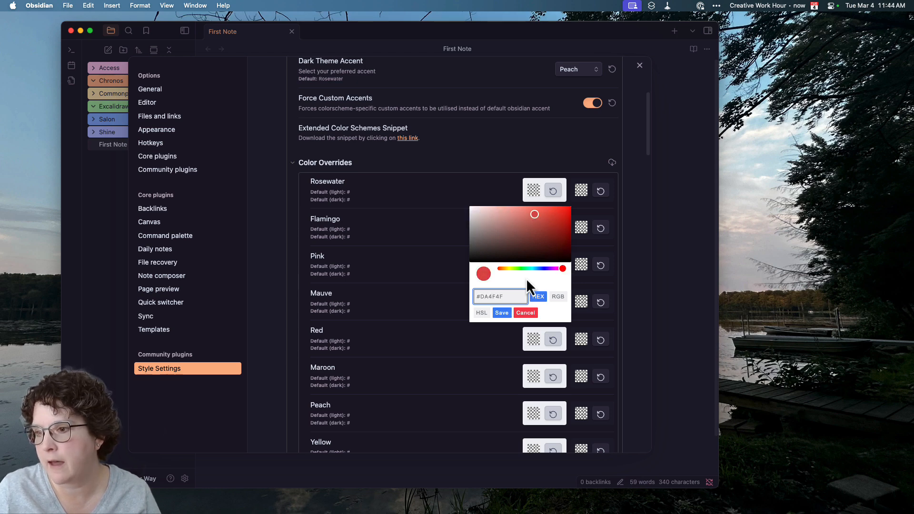
{"action": "left_click", "coordinate": [502, 313]}
Step: Override the dark-mode Peach with an orange of about #E7953A, and close the settings
{"action": "scroll", "coordinate": [483, 347], "scroll_direction": "down", "scroll_amount": 4}
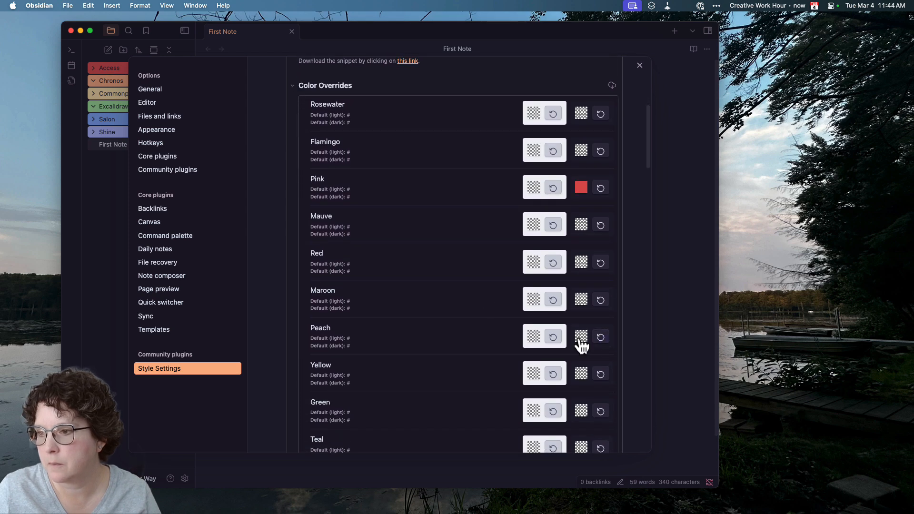
{"action": "left_click", "coordinate": [581, 336]}
{"action": "left_click", "coordinate": [506, 340]}
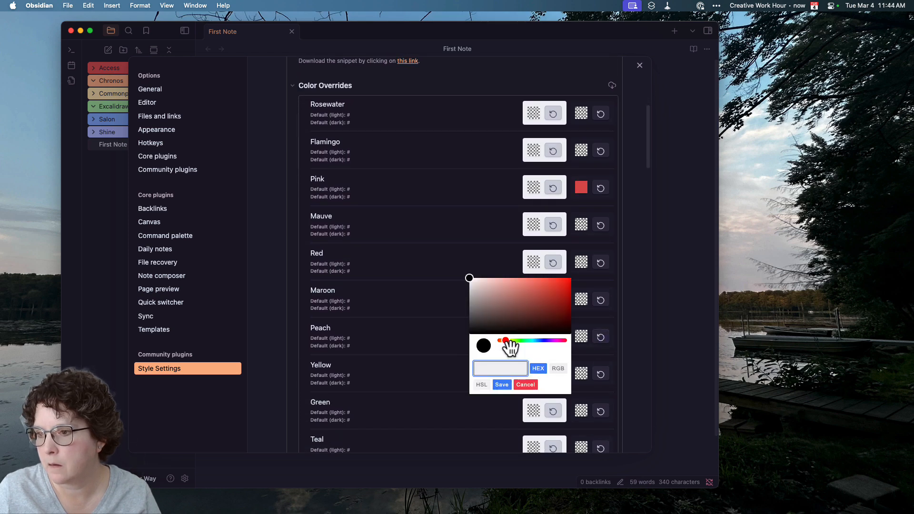
{"action": "left_click_drag", "start_coordinate": [506, 346], "coordinate": [507, 346]}
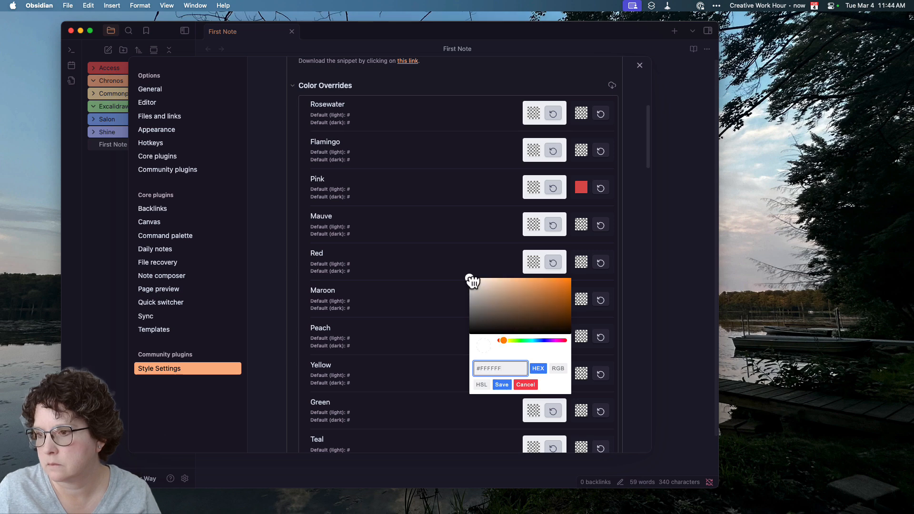
{"action": "left_click_drag", "start_coordinate": [471, 280], "coordinate": [549, 288]}
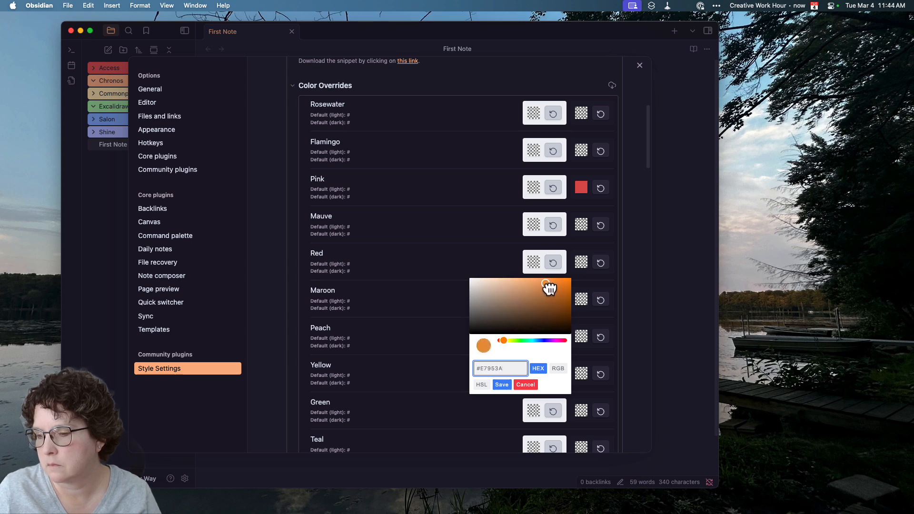
{"action": "left_click", "coordinate": [502, 384]}
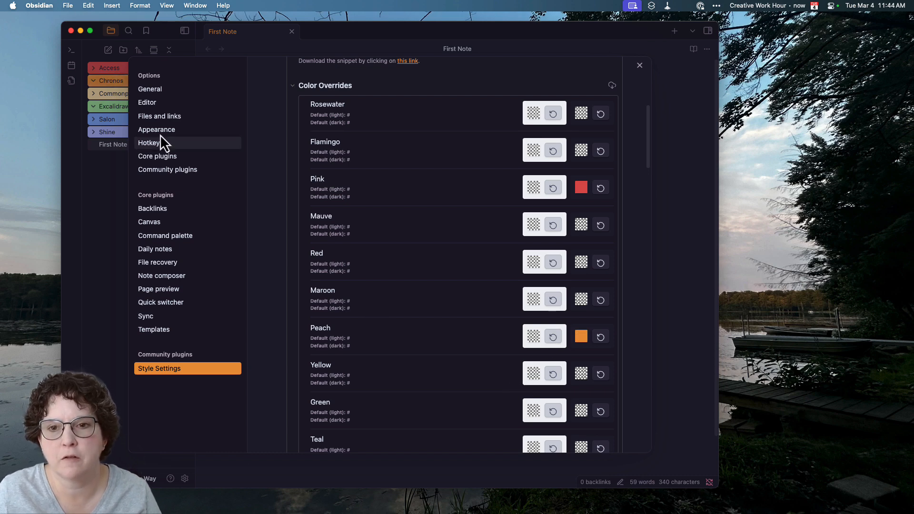
{"action": "left_click", "coordinate": [639, 66]}
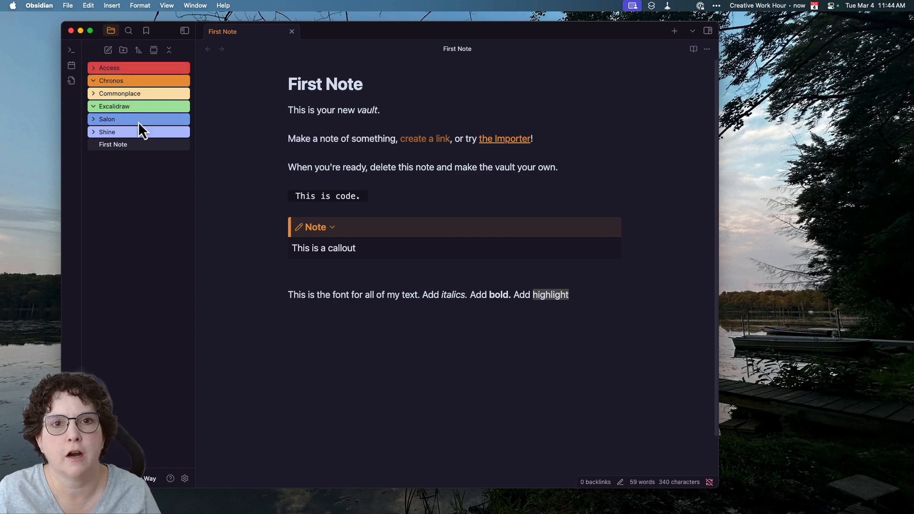
{"action": "mouse_move", "coordinate": [138, 130]}
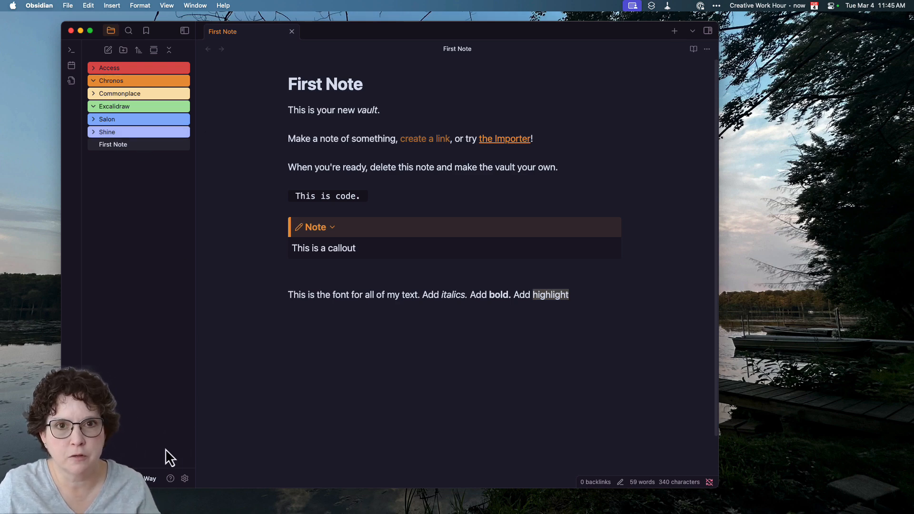
{"action": "left_click", "coordinate": [147, 479]}
{"action": "left_click", "coordinate": [115, 440]}
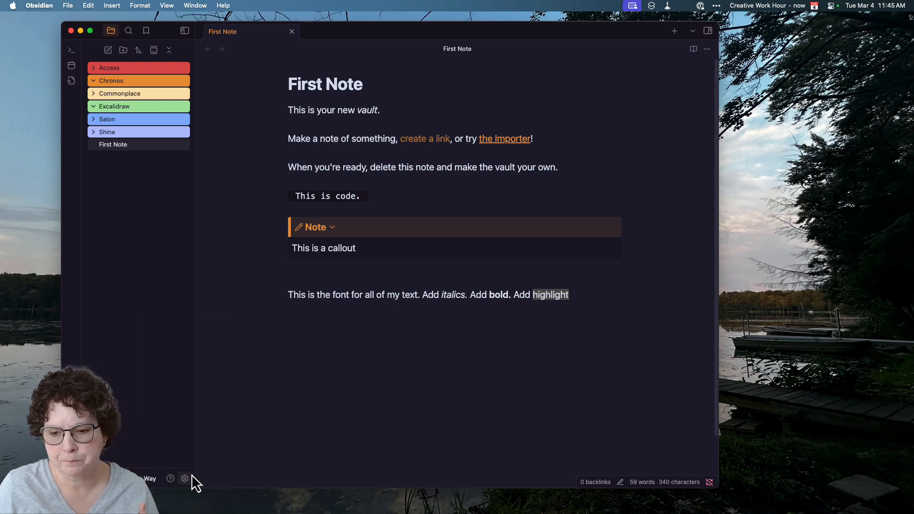
Step: View the export of the AnuPpuccin Custom Rainbow Folder Colors settings in Style Settings, and close it without downloading
{"action": "left_click", "coordinate": [185, 478]}
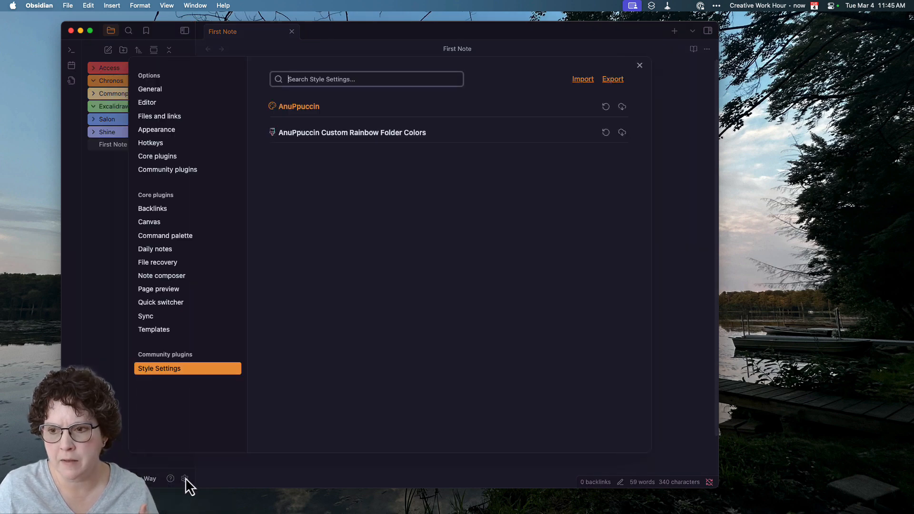
{"action": "left_click", "coordinate": [424, 139]}
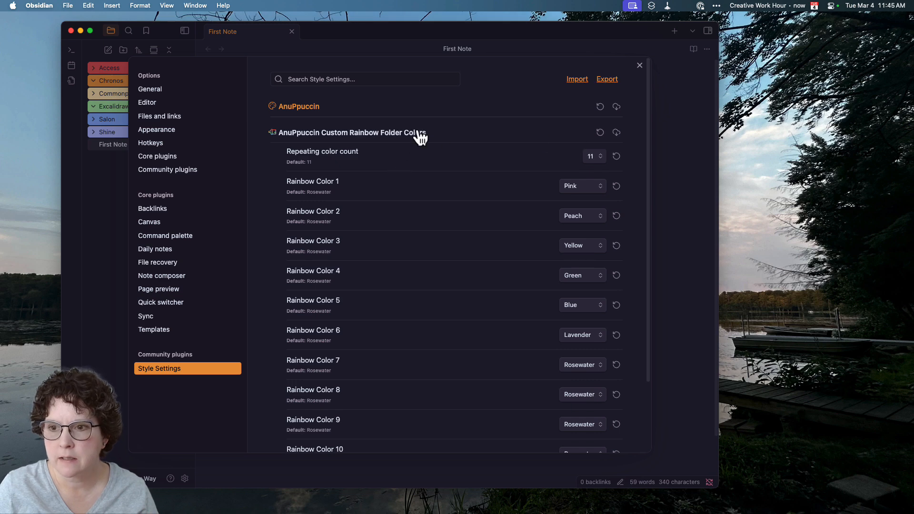
{"action": "left_click", "coordinate": [617, 132]}
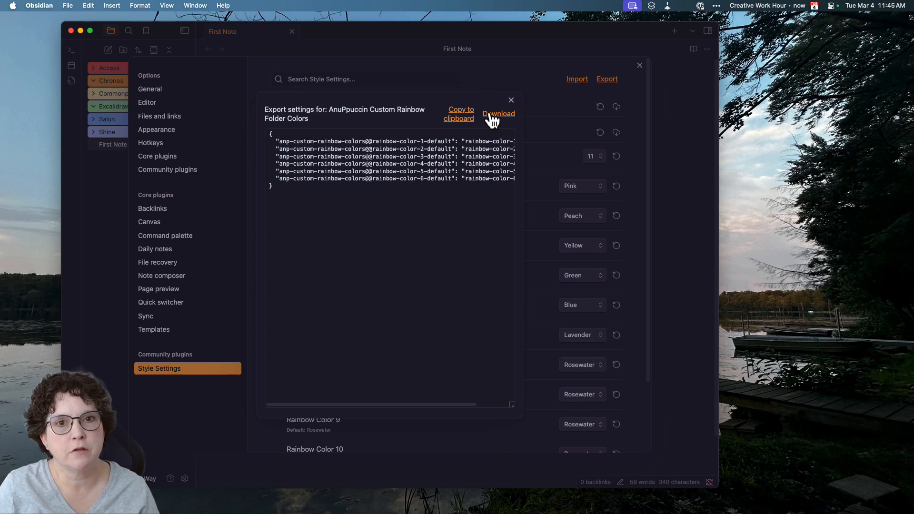
{"action": "left_click", "coordinate": [511, 100]}
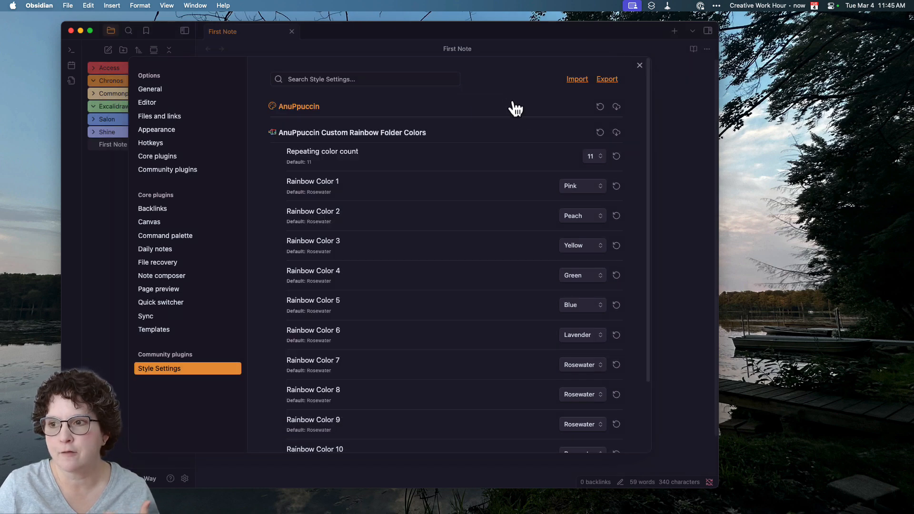